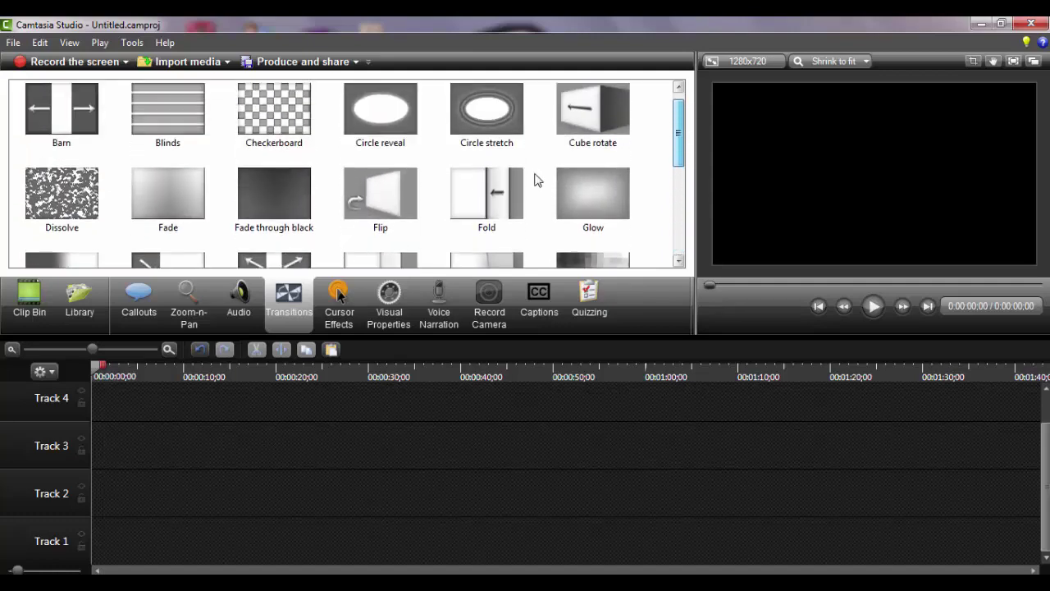
Step: Show the Clip Bin and look over the imported recording and images
{"action": "left_click", "coordinate": [31, 302]}
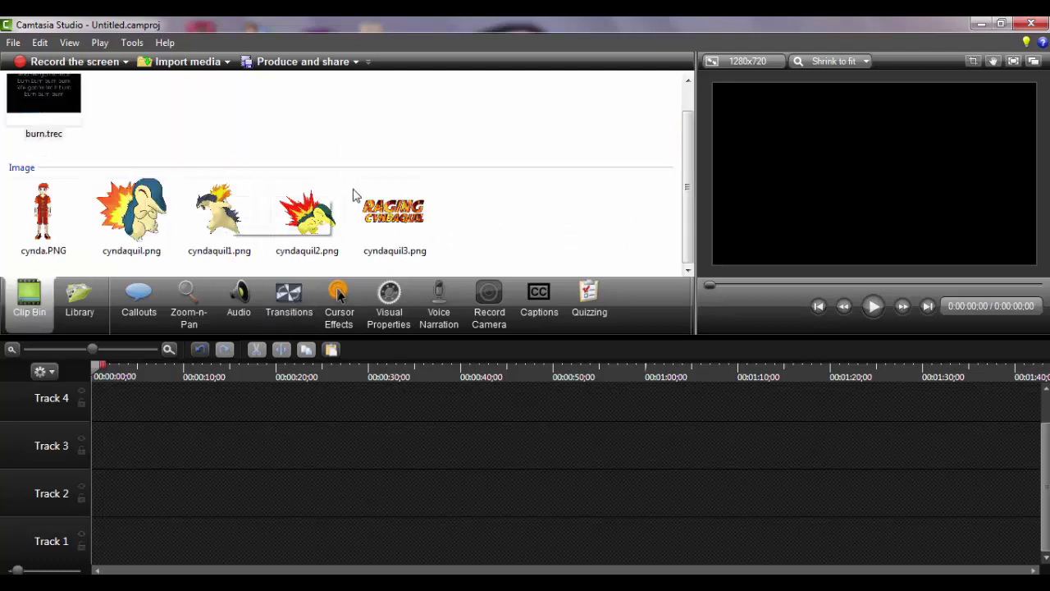
{"action": "left_click", "coordinate": [690, 156]}
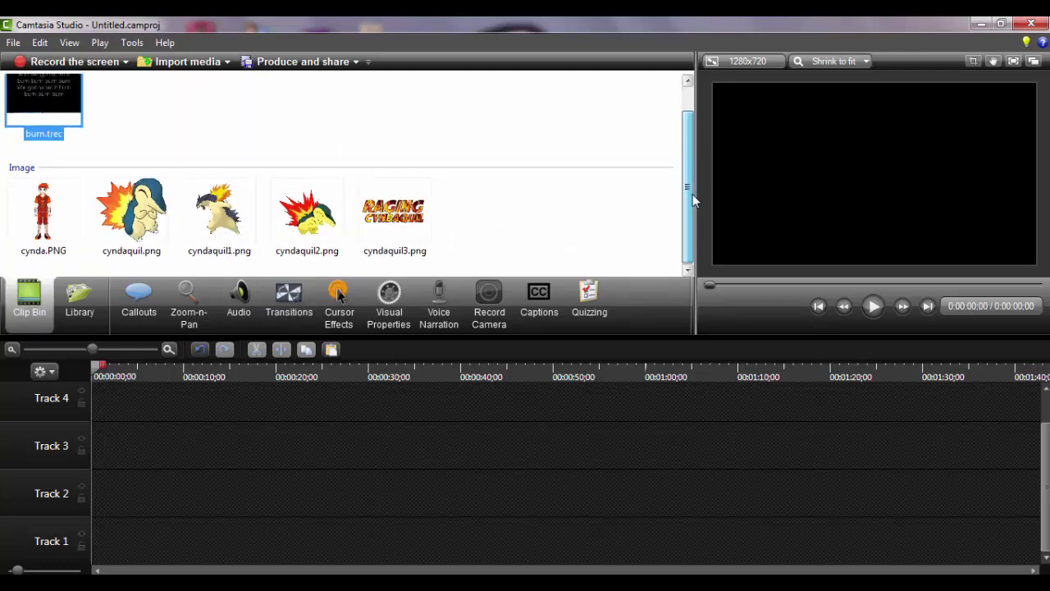
{"action": "left_click", "coordinate": [394, 215]}
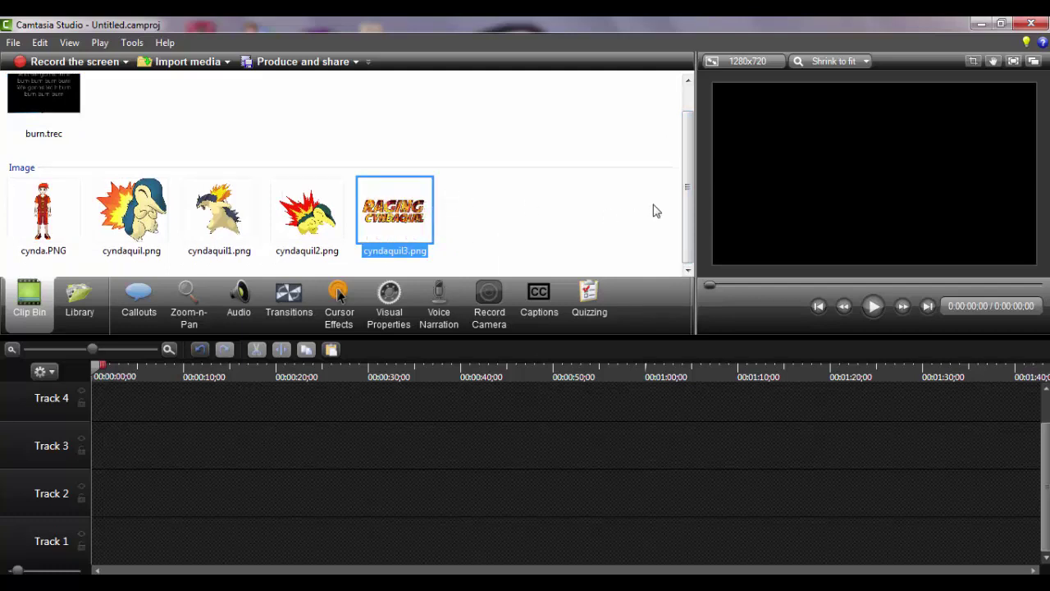
{"action": "mouse_move", "coordinate": [690, 201]}
{"action": "left_mouse_down"}
{"action": "mouse_move", "coordinate": [699, 154]}
{"action": "mouse_move", "coordinate": [700, 201]}
{"action": "left_mouse_up"}
{"action": "mouse_move", "coordinate": [688, 170]}
{"action": "left_mouse_down"}
{"action": "mouse_move", "coordinate": [693, 145]}
{"action": "mouse_move", "coordinate": [692, 195]}
{"action": "mouse_move", "coordinate": [688, 131]}
{"action": "mouse_move", "coordinate": [688, 176]}
{"action": "left_mouse_up"}
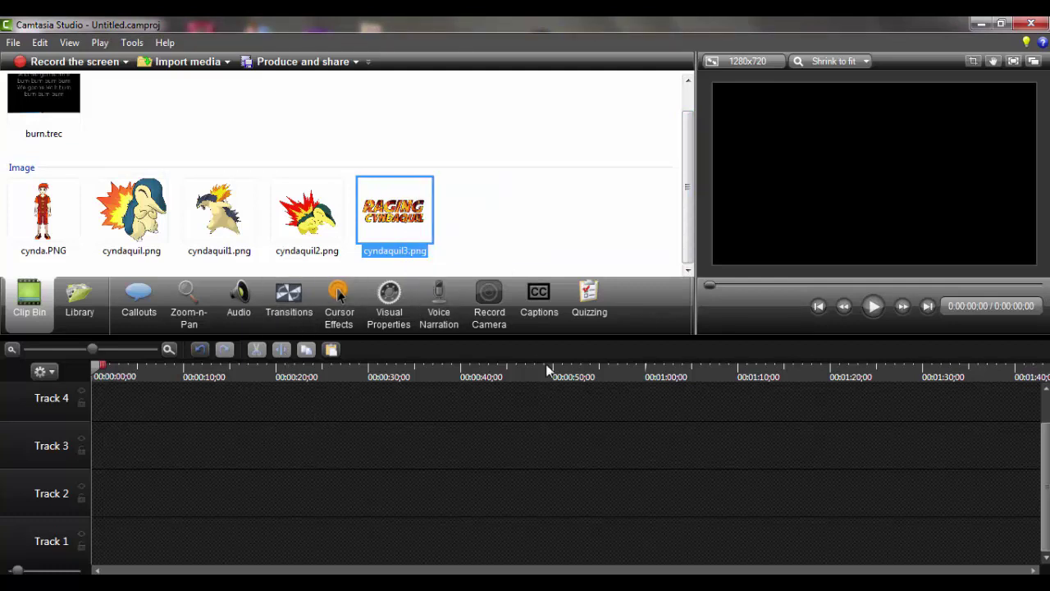
{"action": "left_click", "coordinate": [837, 220]}
{"action": "scroll", "coordinate": [809, 195], "scroll_direction": "up", "scroll_amount": 1}
{"action": "scroll", "coordinate": [808, 199], "scroll_direction": "up", "scroll_amount": 1}
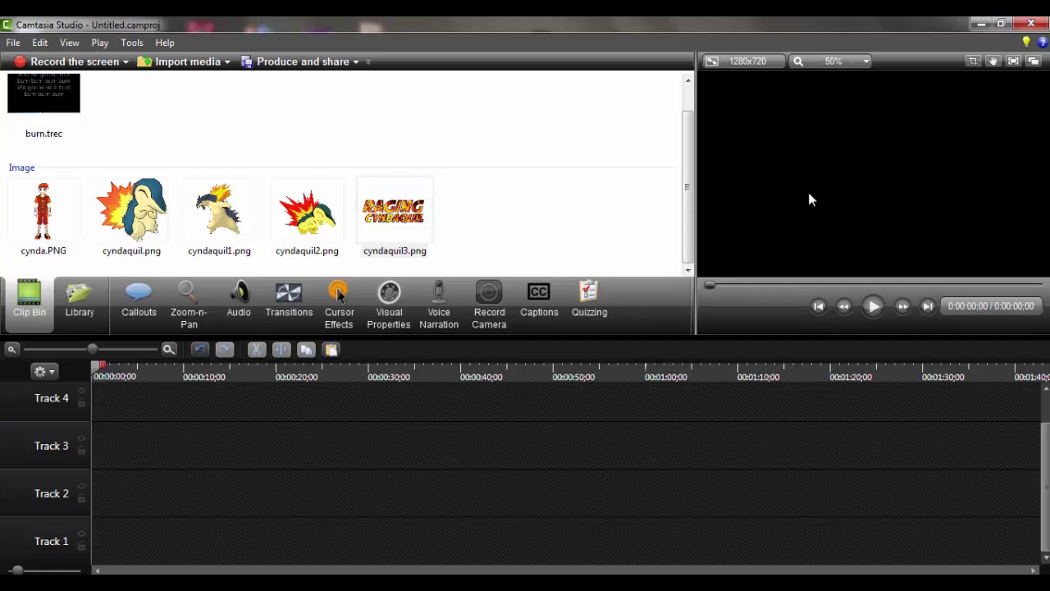
{"action": "scroll", "coordinate": [809, 198], "scroll_direction": "down", "scroll_amount": 3}
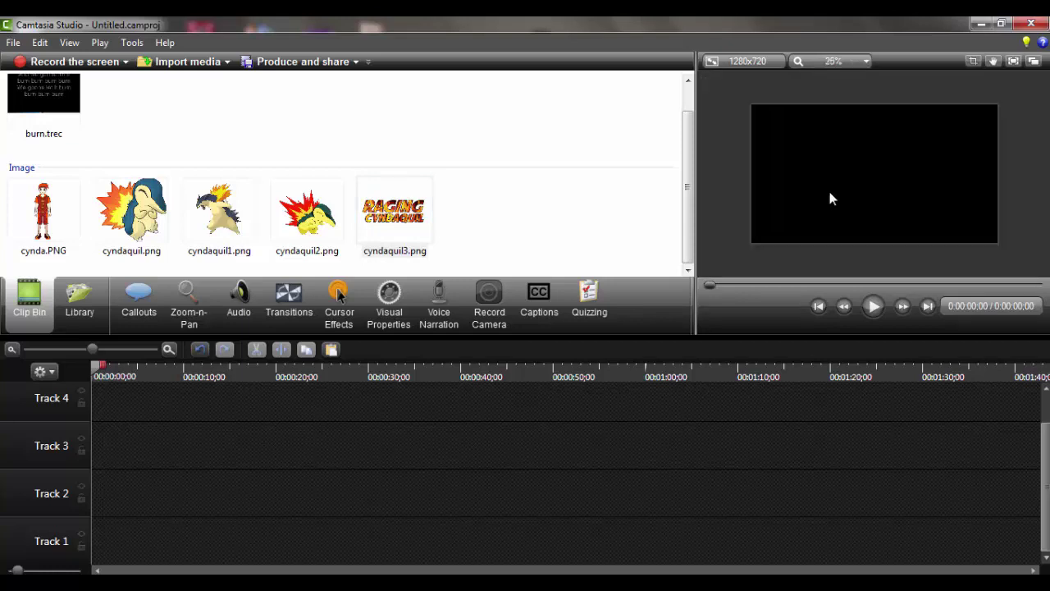
Step: Place cynda.PNG from the Clip Bin at the start of Track 2
{"action": "left_click", "coordinate": [43, 212]}
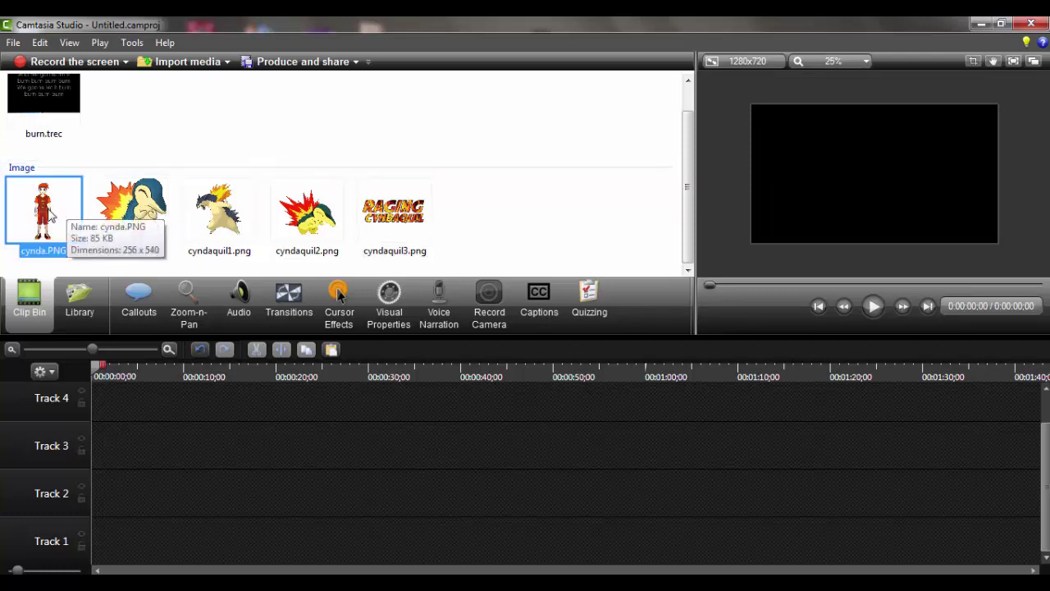
{"action": "left_click_drag", "start_coordinate": [398, 210], "coordinate": [408, 213]}
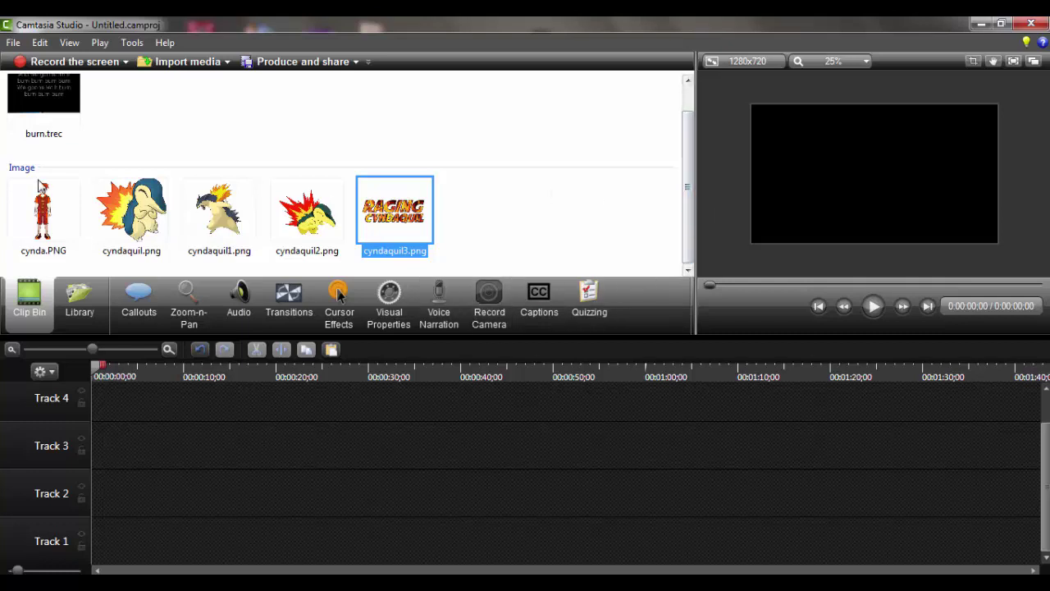
{"action": "left_click_drag", "start_coordinate": [41, 201], "coordinate": [182, 491]}
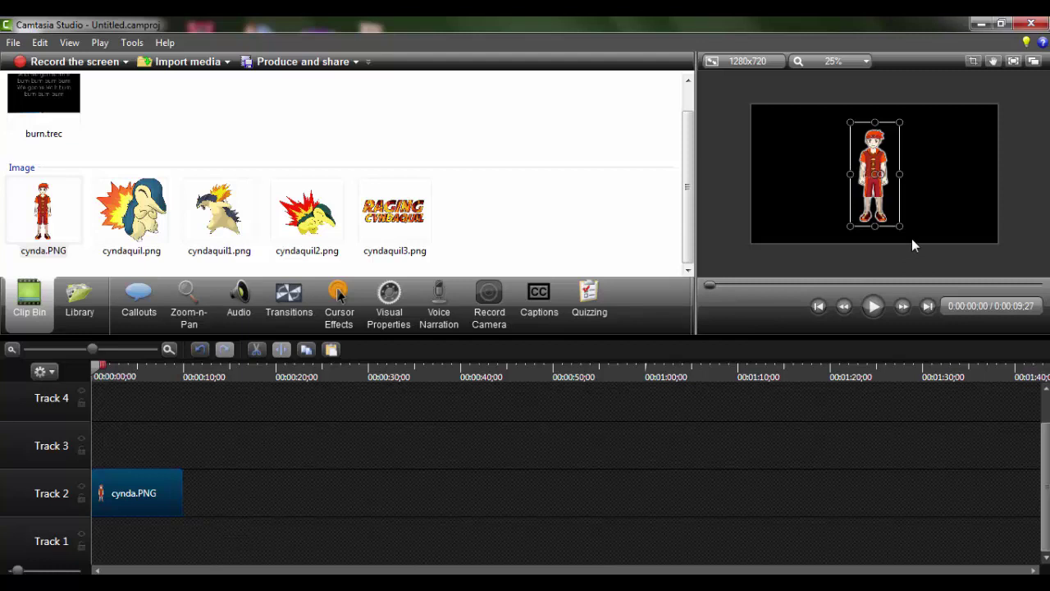
Step: Try shrinking the cynda.PNG image on the canvas, and undo the resize
{"action": "scroll", "coordinate": [886, 156], "scroll_direction": "up", "scroll_amount": 3}
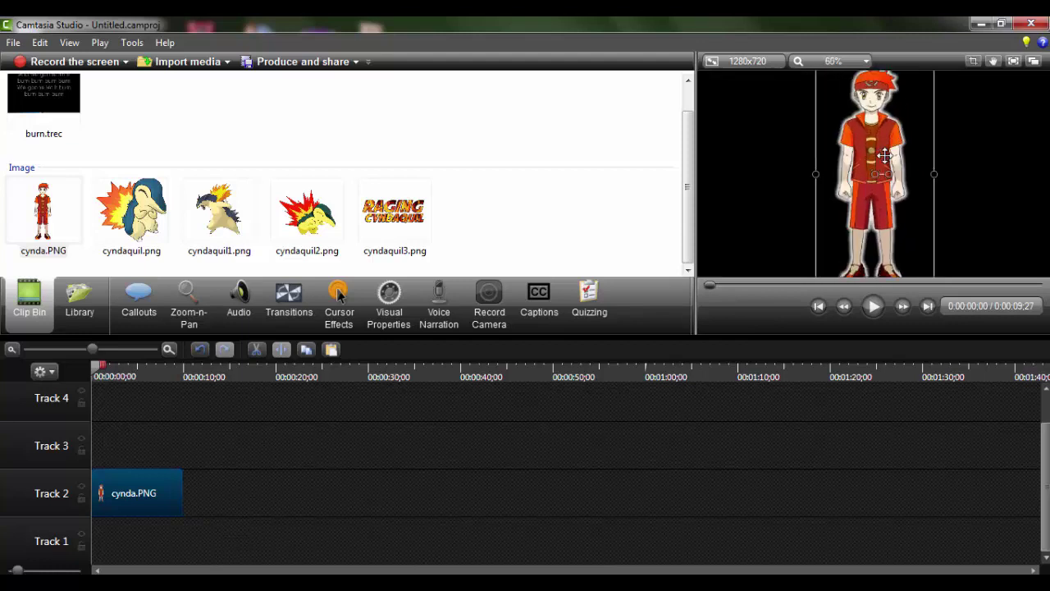
{"action": "scroll", "coordinate": [886, 156], "scroll_direction": "down", "scroll_amount": 2}
{"action": "scroll", "coordinate": [885, 156], "scroll_direction": "up", "scroll_amount": 2}
{"action": "scroll", "coordinate": [885, 156], "scroll_direction": "down", "scroll_amount": 2}
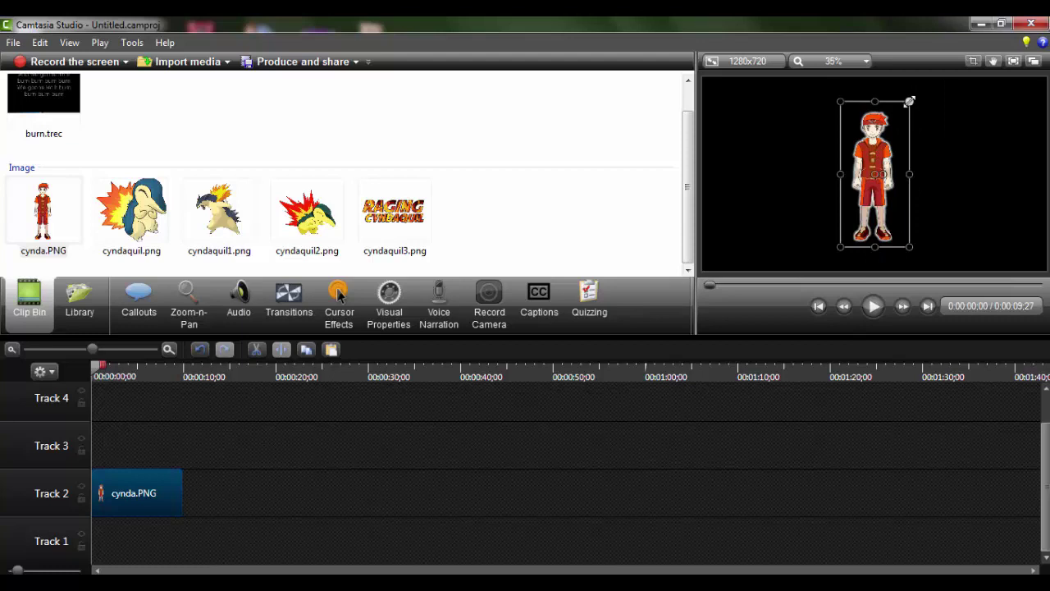
{"action": "left_click_drag", "start_coordinate": [909, 102], "coordinate": [884, 222]}
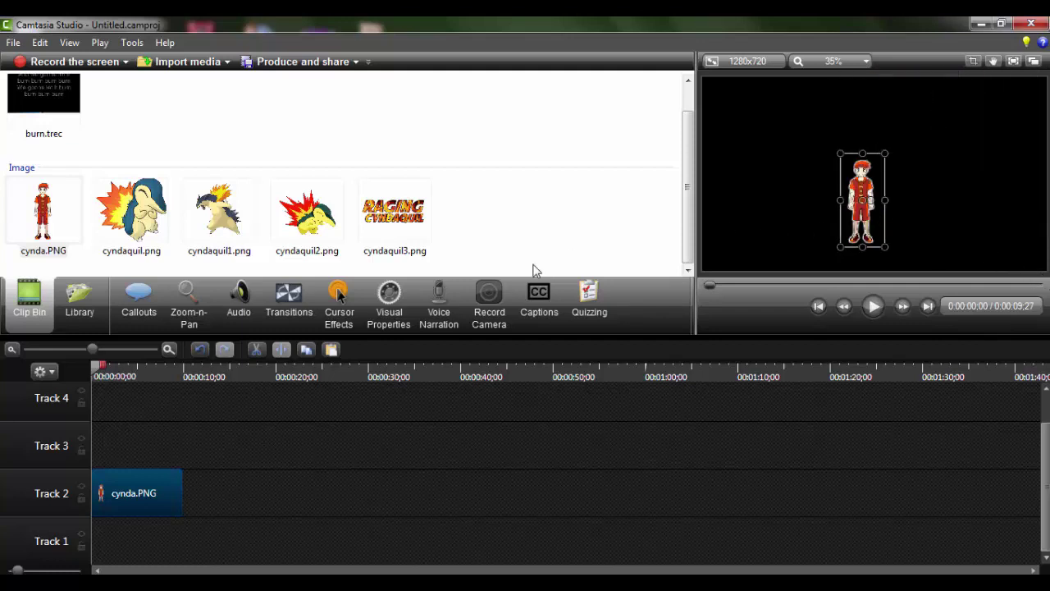
{"action": "left_click", "coordinate": [199, 348]}
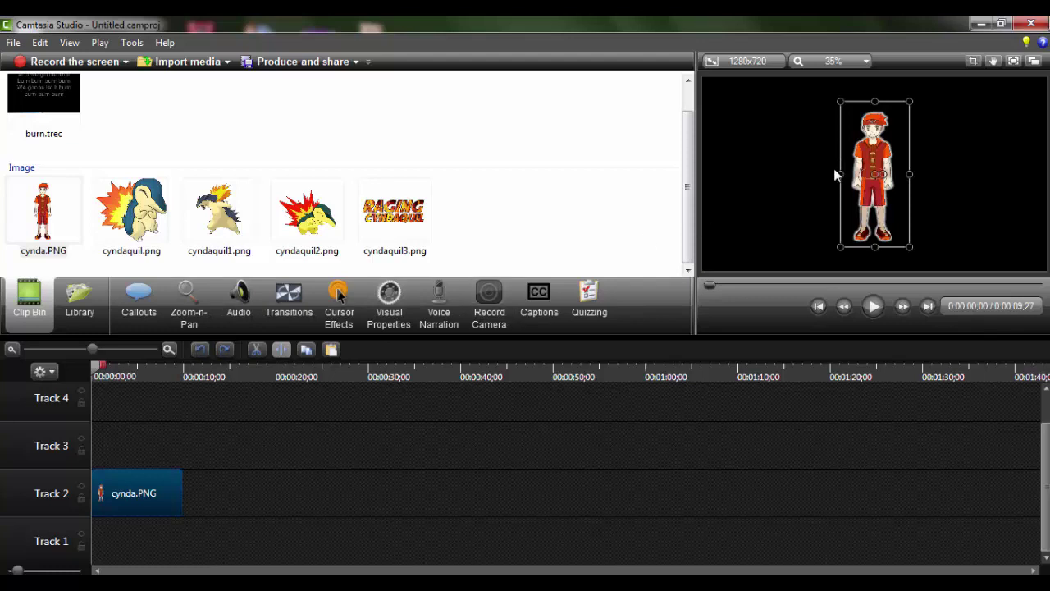
Step: Resize the image to about 138% and move it just below the canvas, at about X -16, Y -720
{"action": "left_click_drag", "start_coordinate": [909, 100], "coordinate": [875, 163]}
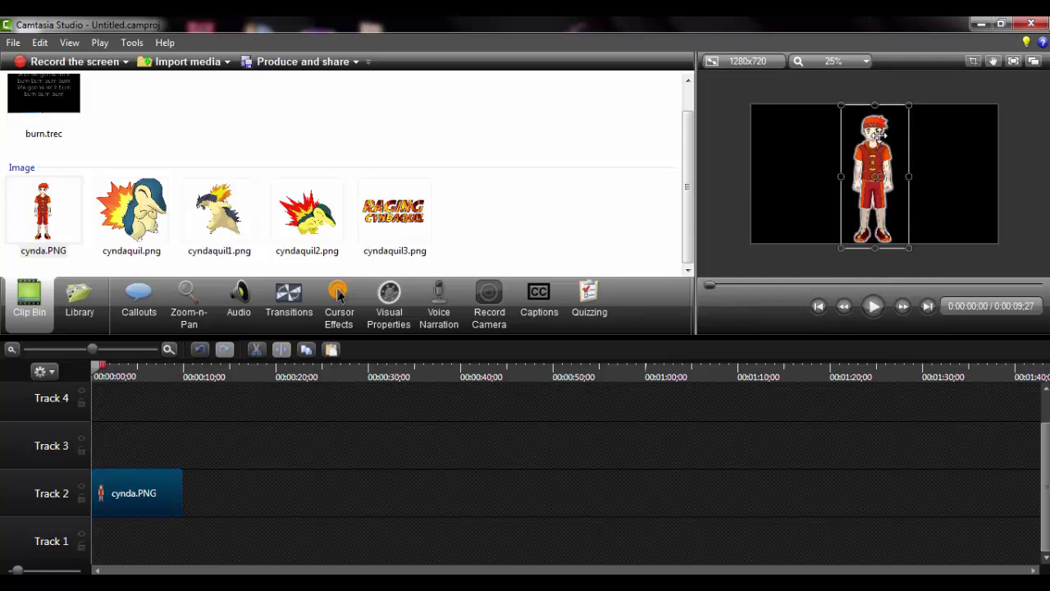
{"action": "left_click_drag", "start_coordinate": [876, 125], "coordinate": [873, 262]}
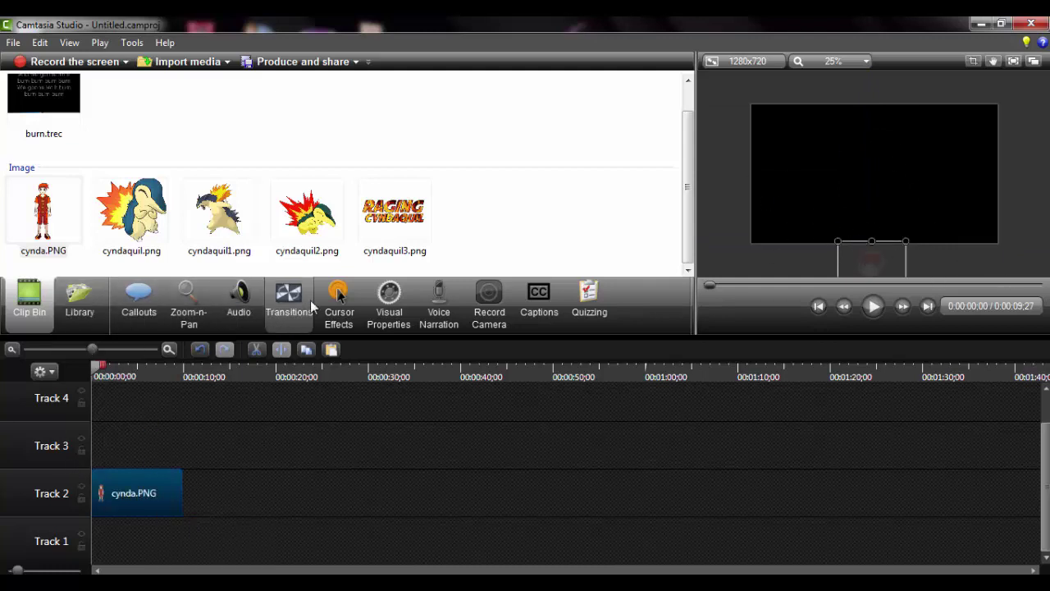
Step: Add a lengthened animation at the clip's start that raises the image to about X -49, Y 12, and play it back
{"action": "left_click", "coordinate": [397, 308]}
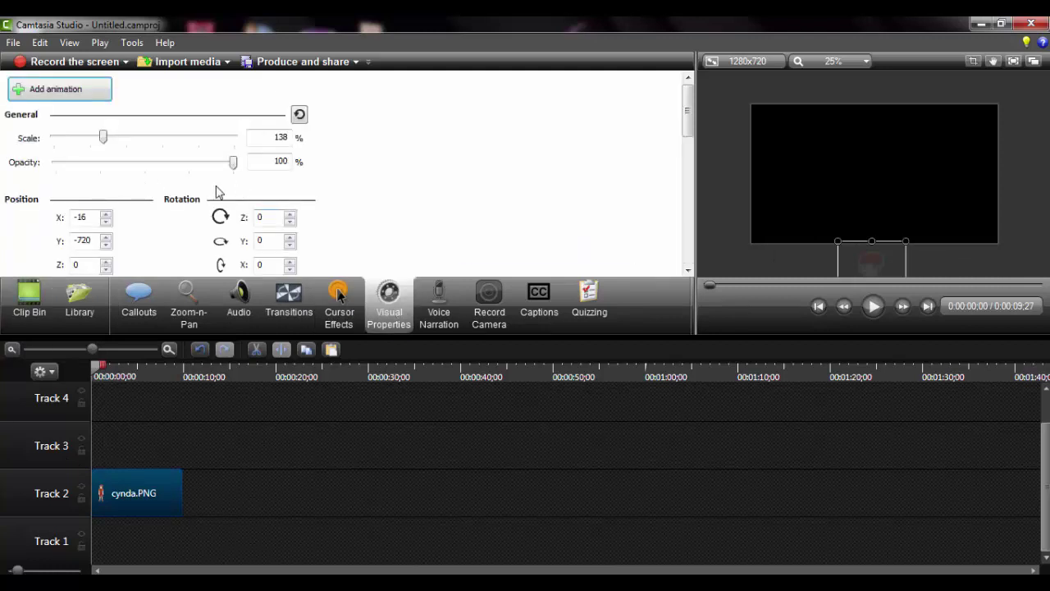
{"action": "left_click", "coordinate": [95, 97]}
{"action": "left_click_drag", "start_coordinate": [875, 268], "coordinate": [720, 18]}
{"action": "left_click_drag", "start_coordinate": [718, 110], "coordinate": [865, 220]}
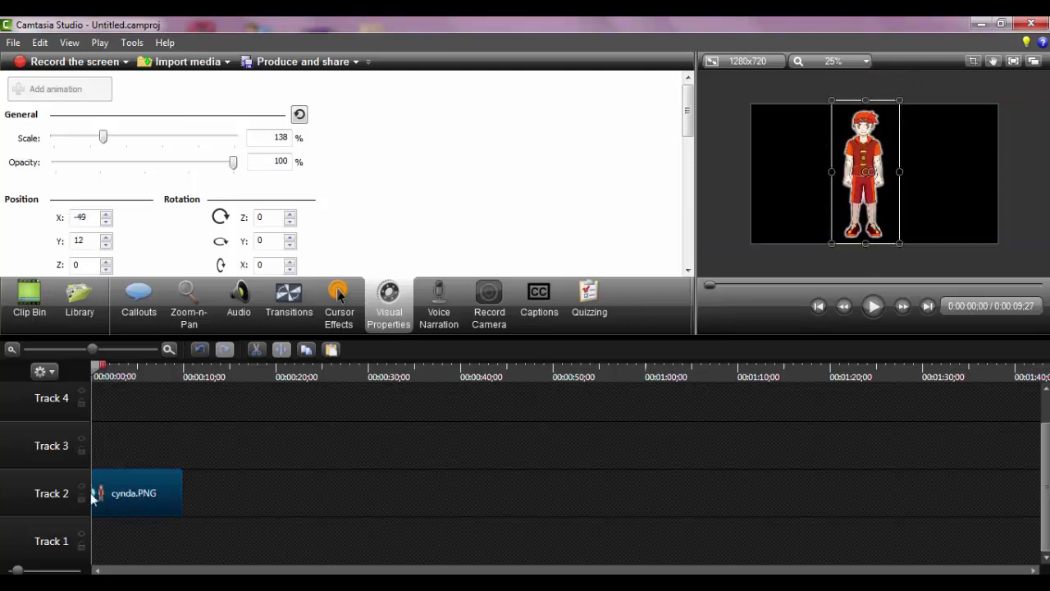
{"action": "left_click_drag", "start_coordinate": [91, 492], "coordinate": [106, 492]}
{"action": "left_click", "coordinate": [872, 315]}
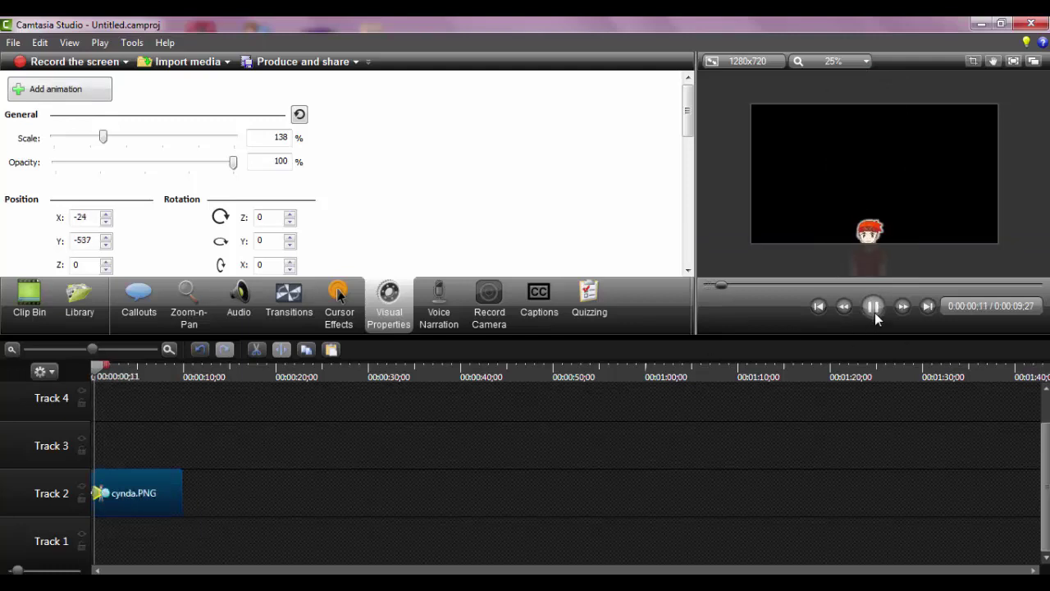
{"action": "left_click", "coordinate": [879, 307]}
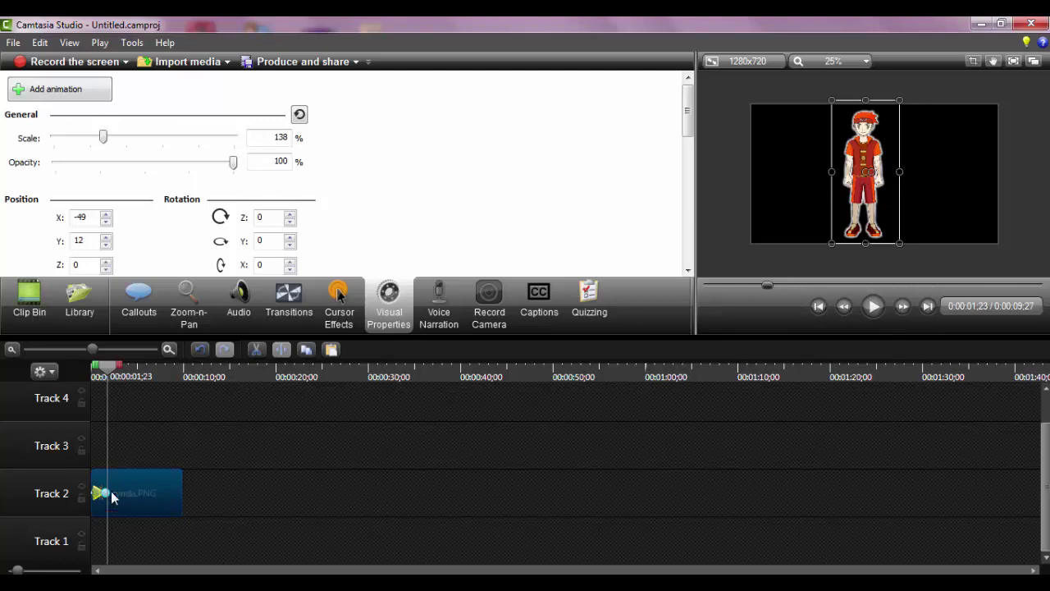
Step: Remove the image's animation and reposition the image just above the canvas, at about X -12, Y 744
{"action": "left_click_drag", "start_coordinate": [869, 191], "coordinate": [878, 43]}
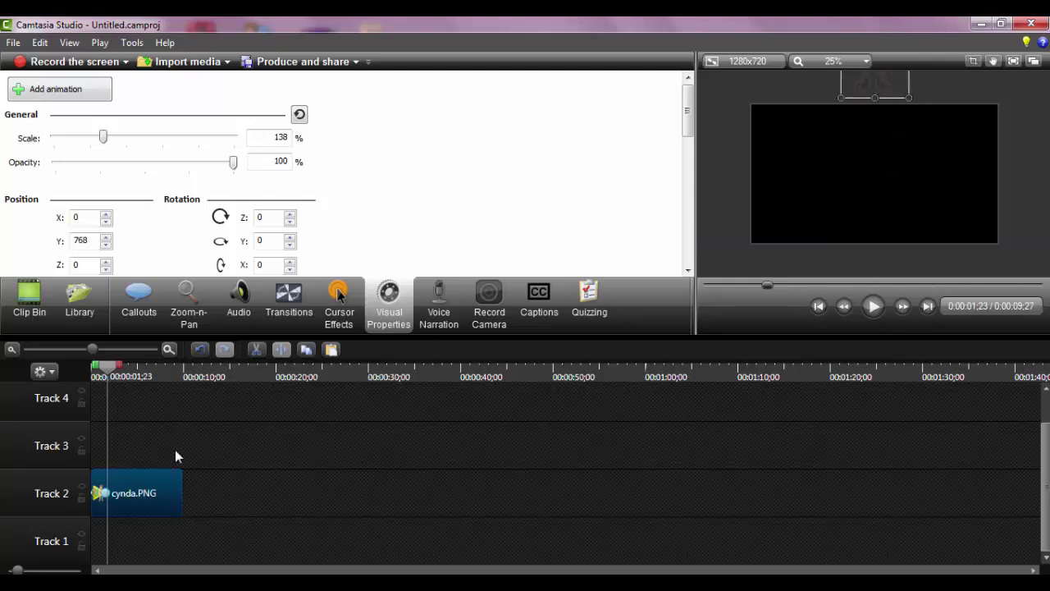
{"action": "right_click", "coordinate": [97, 500]}
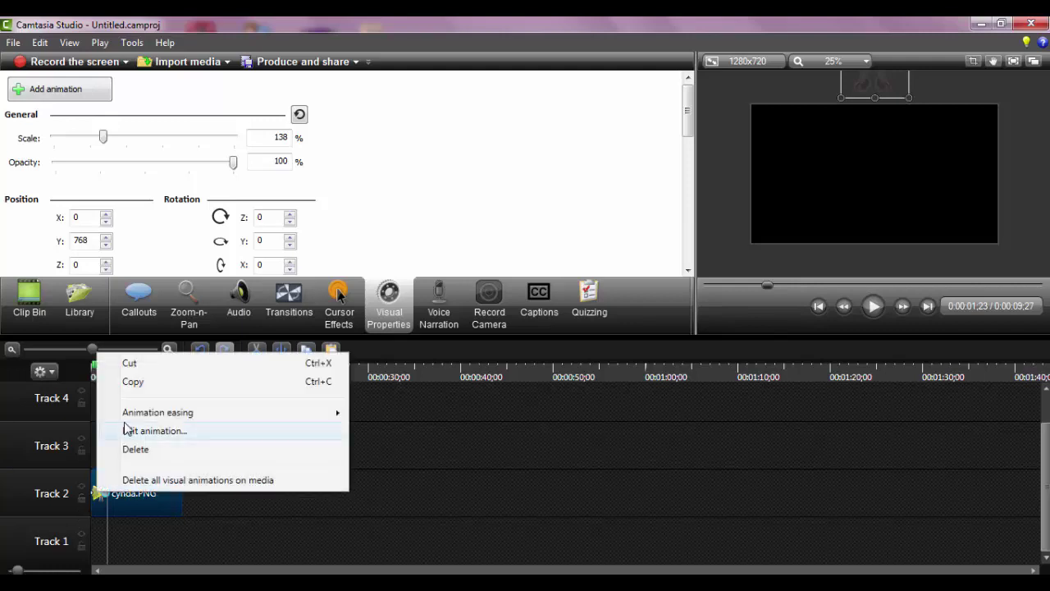
{"action": "left_click", "coordinate": [133, 362]}
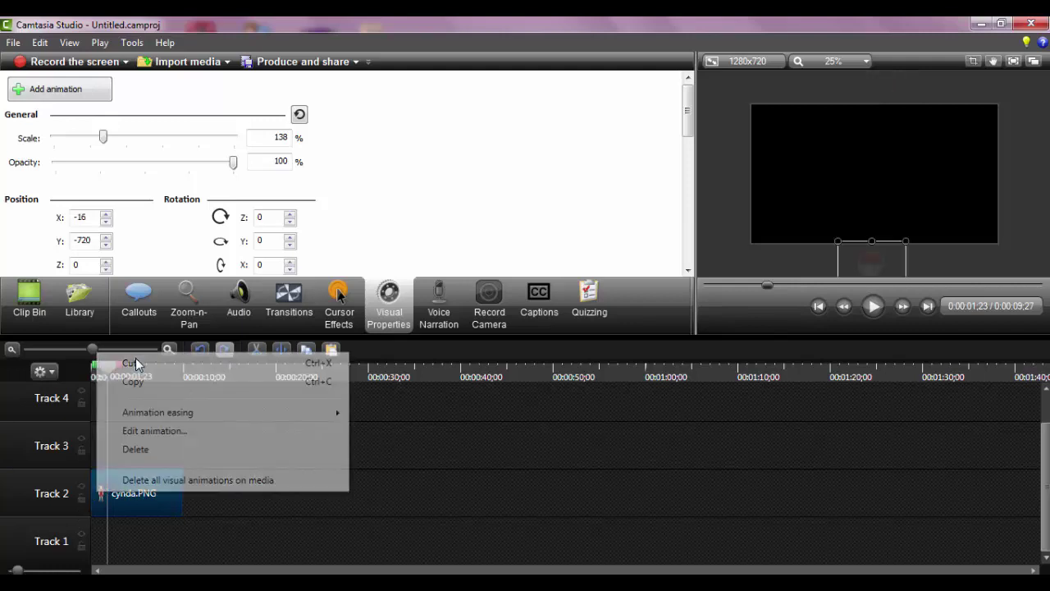
{"action": "left_click_drag", "start_coordinate": [877, 285], "coordinate": [872, 23]}
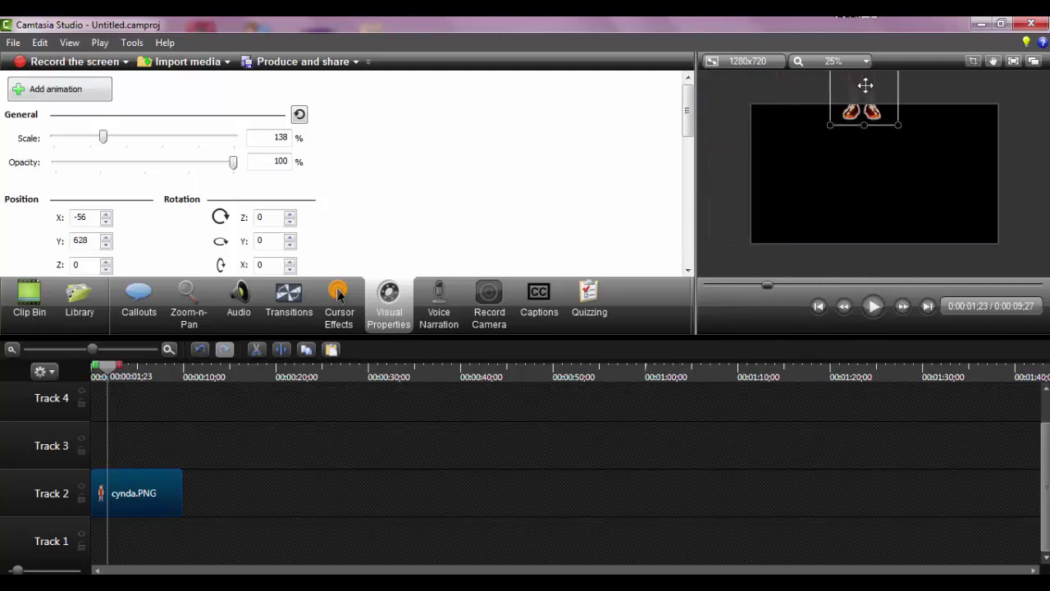
{"action": "left_click_drag", "start_coordinate": [868, 99], "coordinate": [875, 78]}
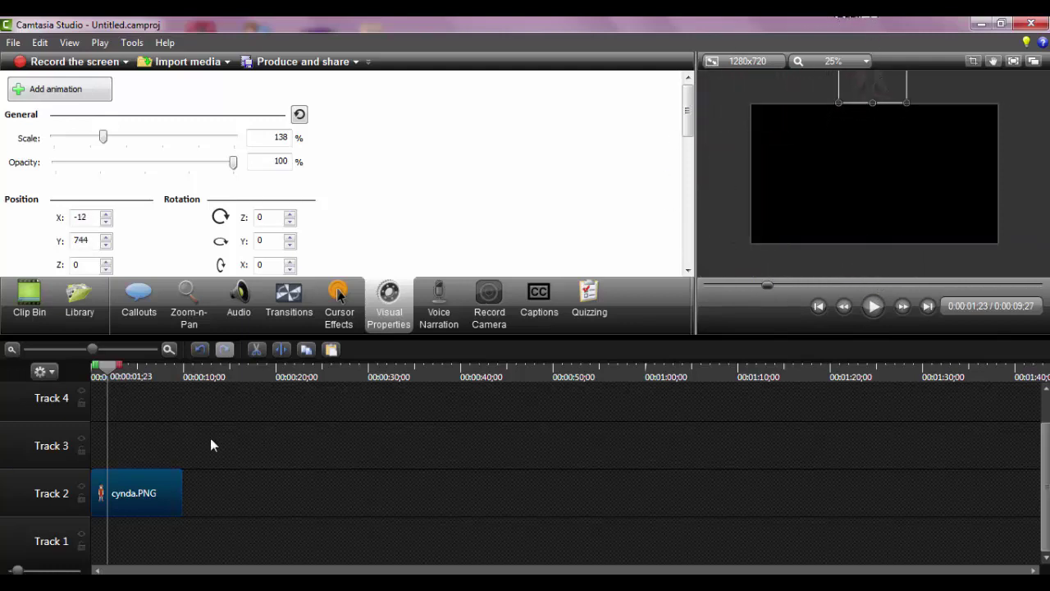
Step: Add a lengthened animation near the clip's start that drops the image to the canvas centre at X 0, Y 0
{"action": "left_click_drag", "start_coordinate": [125, 376], "coordinate": [92, 370]}
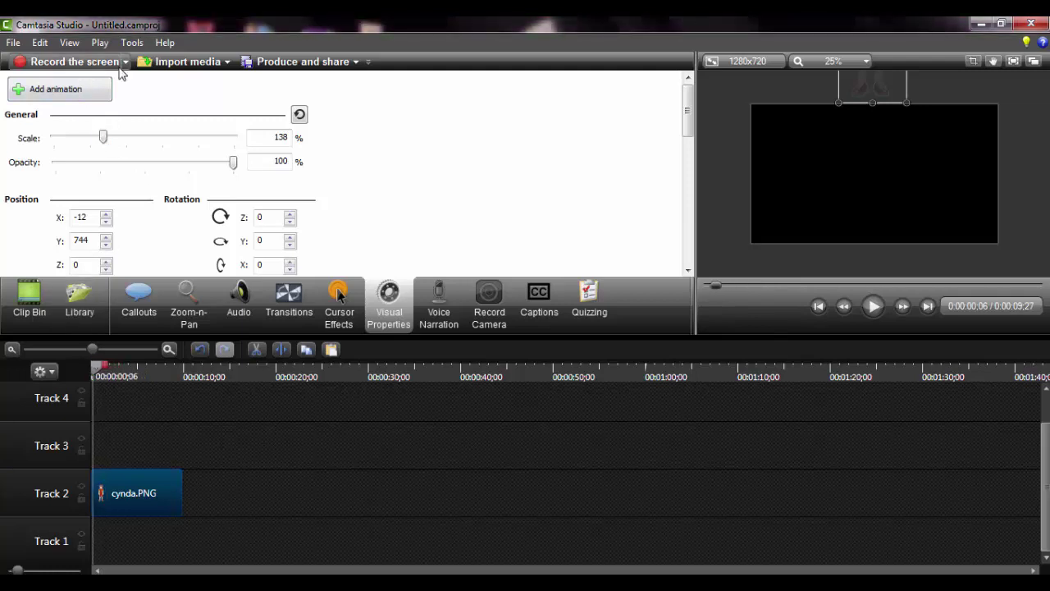
{"action": "left_click", "coordinate": [70, 92]}
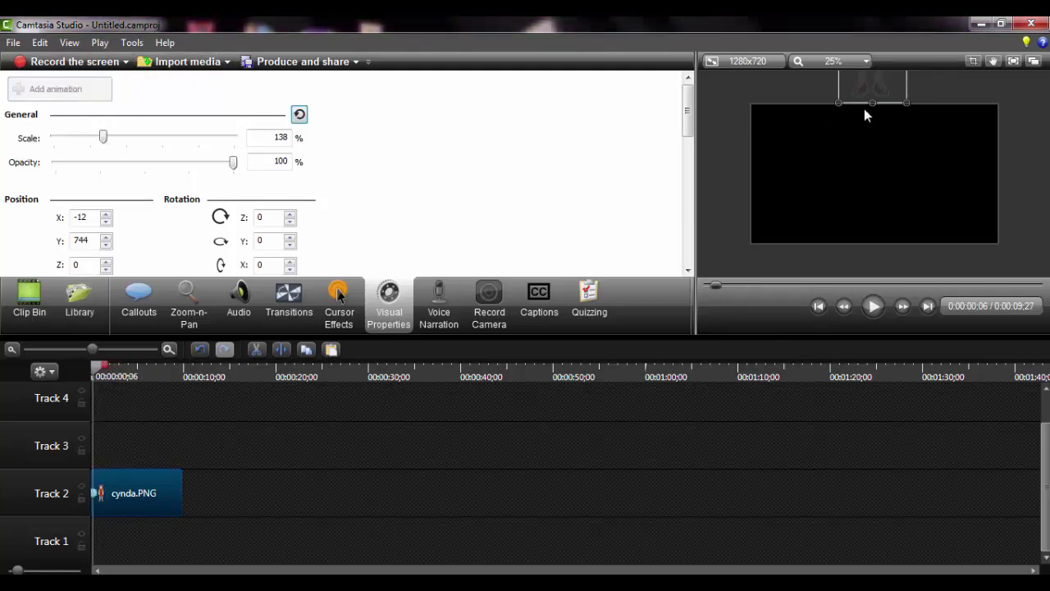
{"action": "left_click_drag", "start_coordinate": [875, 79], "coordinate": [879, 222]}
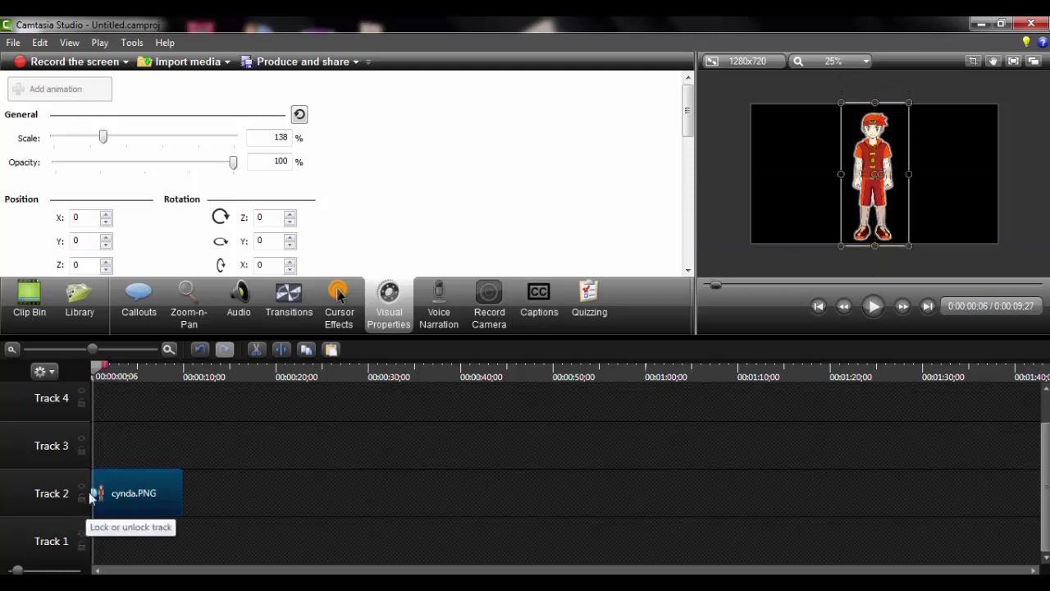
{"action": "left_click", "coordinate": [139, 497]}
{"action": "left_click_drag", "start_coordinate": [201, 497], "coordinate": [98, 493]}
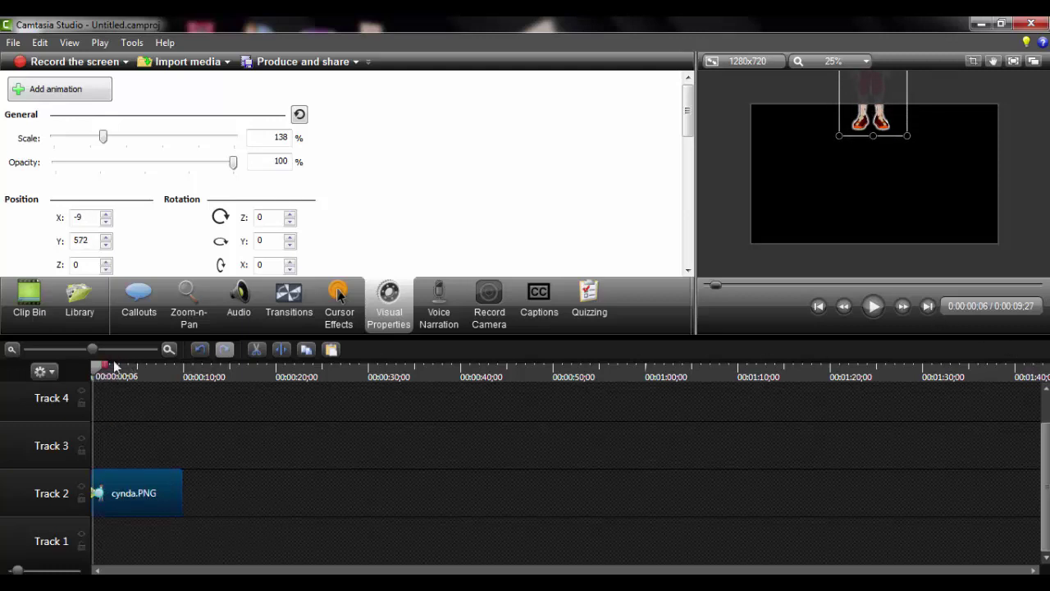
Step: Play back the drop-in animation from near the start of the timeline
{"action": "left_click", "coordinate": [92, 375]}
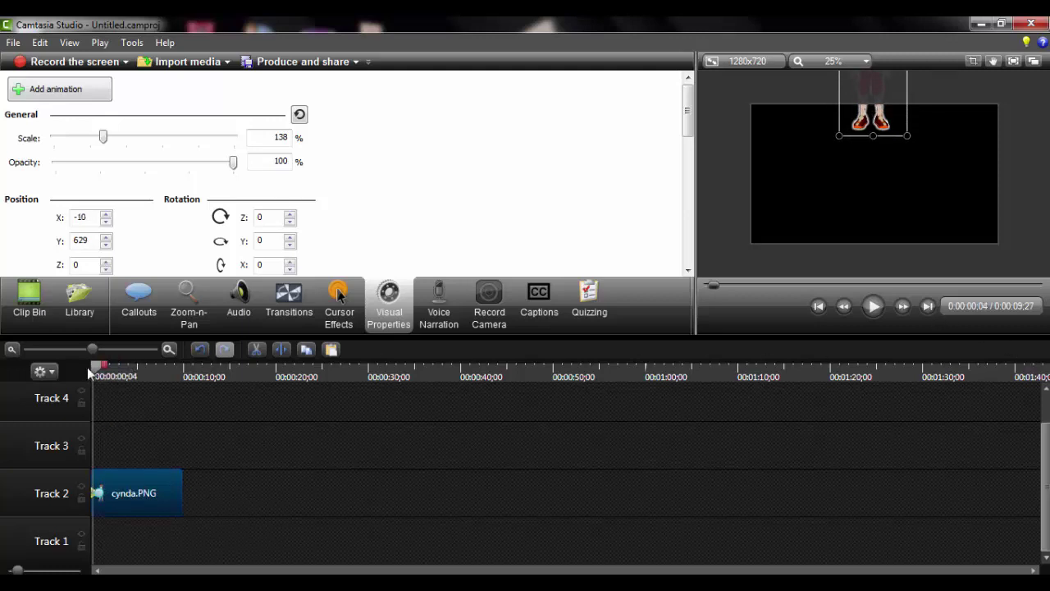
{"action": "left_click", "coordinate": [882, 312]}
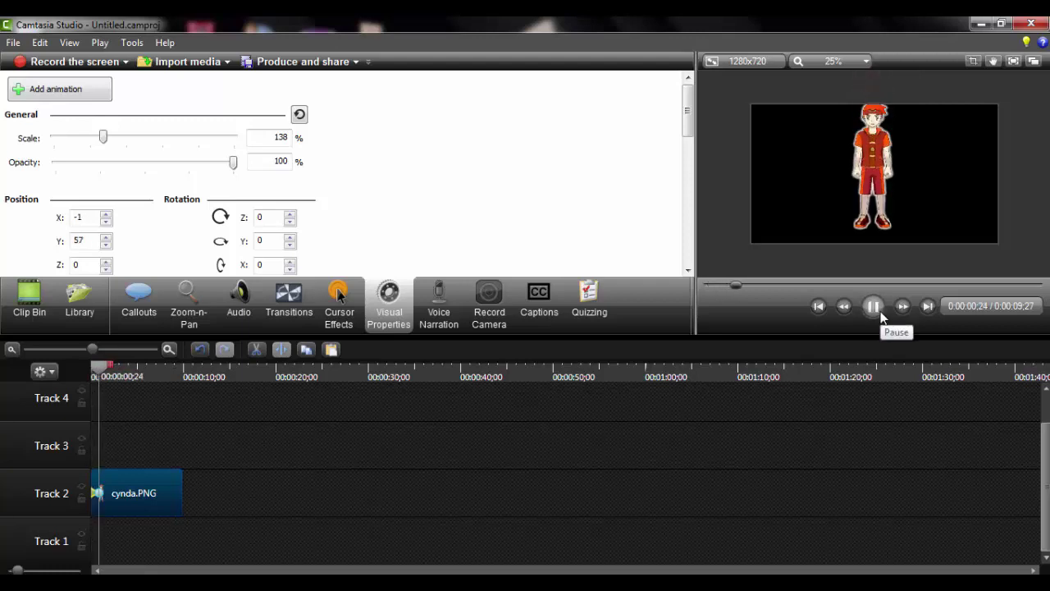
{"action": "left_click", "coordinate": [881, 311]}
{"action": "left_click", "coordinate": [880, 311]}
{"action": "left_click", "coordinate": [880, 311]}
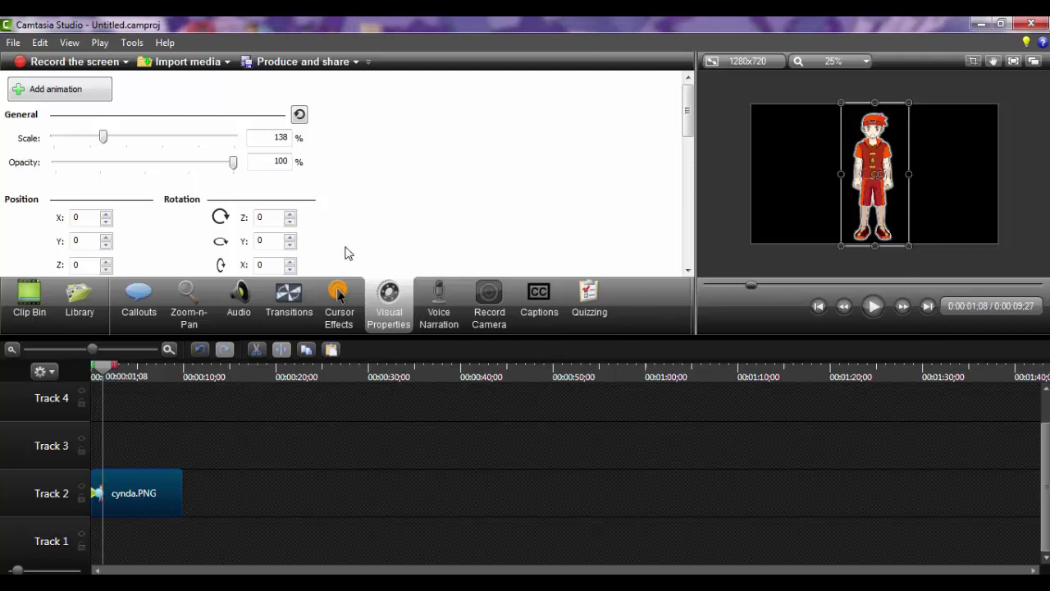
Step: Cut the drop-in animation and the cynda.PNG clip from Track 2
{"action": "right_click", "coordinate": [121, 500]}
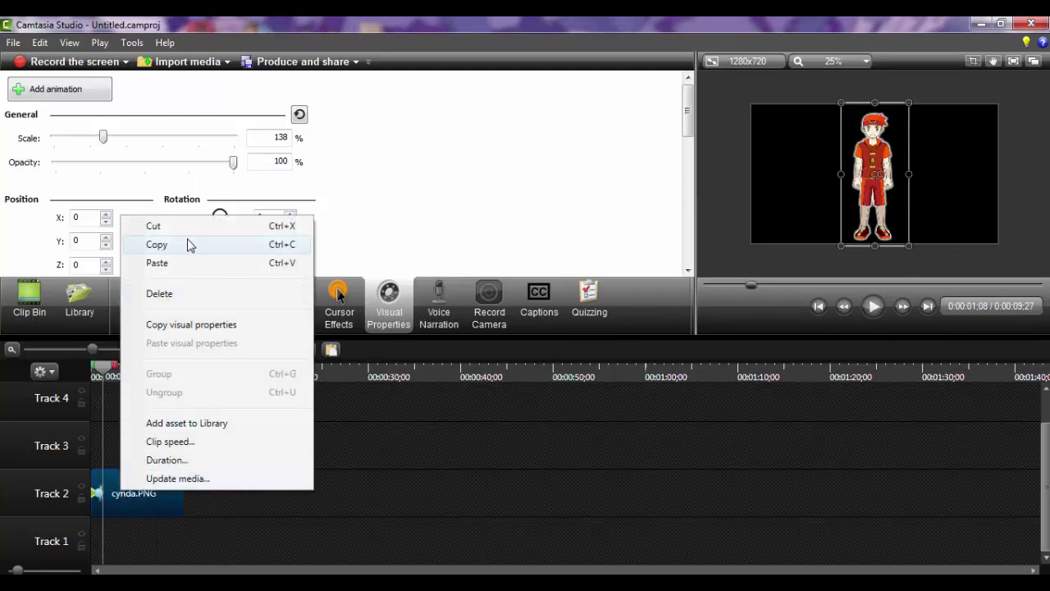
{"action": "left_click", "coordinate": [188, 243]}
{"action": "right_click", "coordinate": [134, 502]}
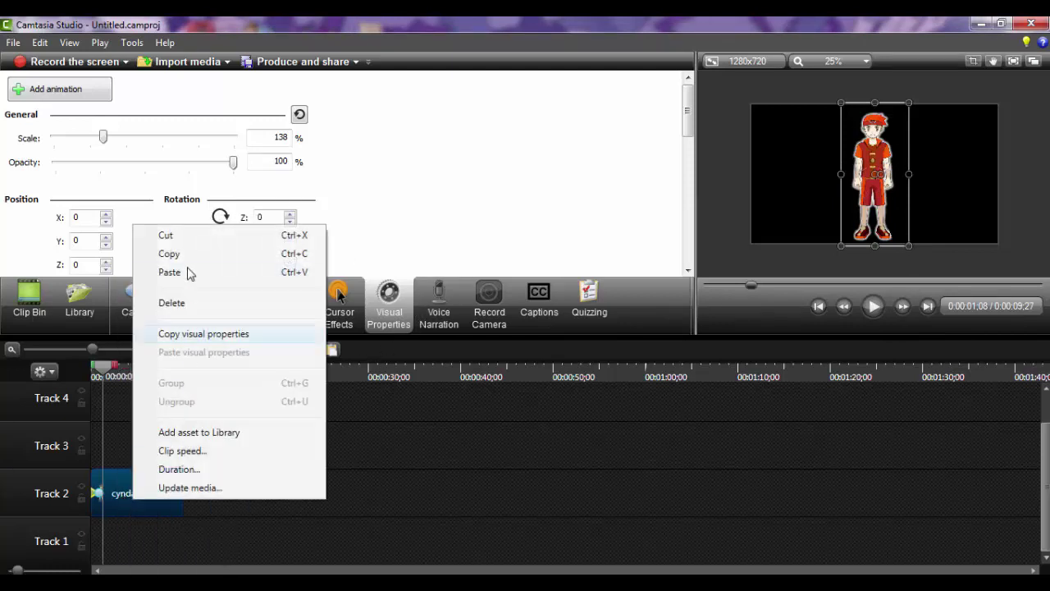
{"action": "left_click", "coordinate": [167, 235]}
{"action": "right_click", "coordinate": [123, 496]}
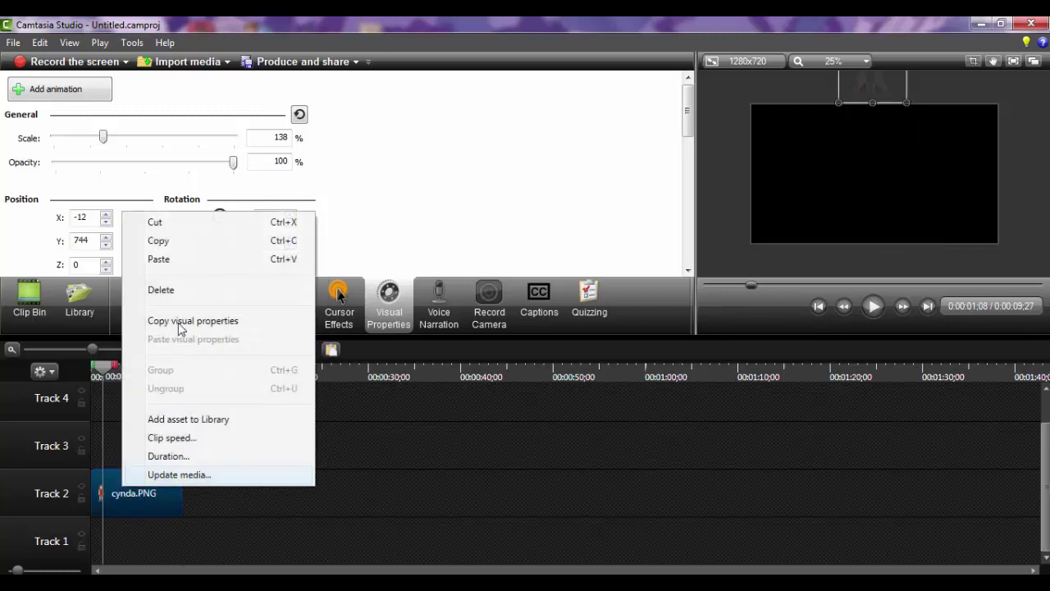
{"action": "left_click", "coordinate": [182, 227]}
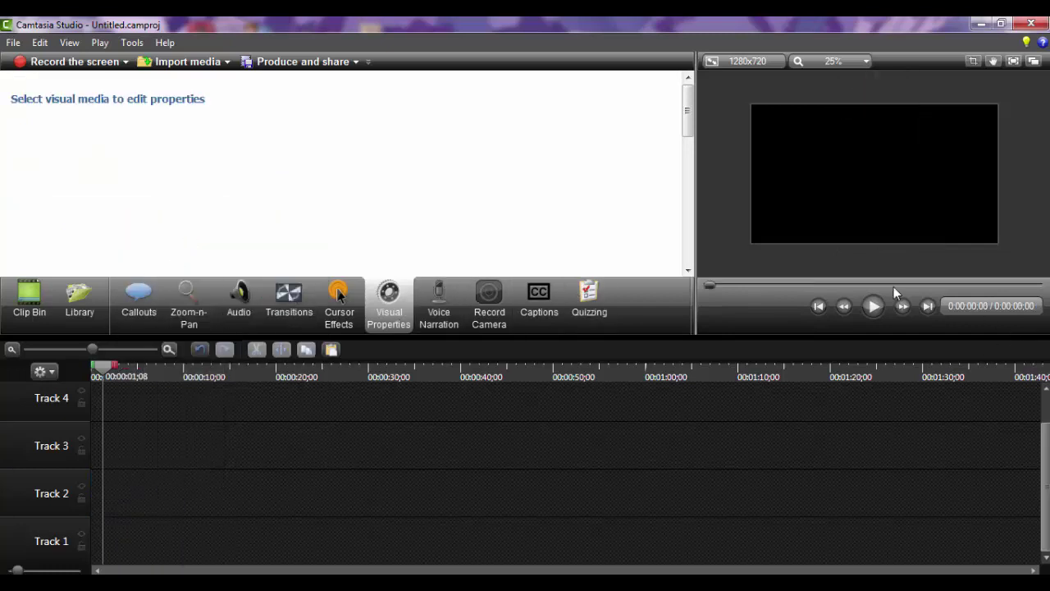
Step: Place cyndaquil.png at the start of Track 1
{"action": "mouse_move", "coordinate": [688, 106]}
{"action": "left_mouse_down"}
{"action": "mouse_move", "coordinate": [684, 152]}
{"action": "mouse_move", "coordinate": [685, 109]}
{"action": "left_mouse_up"}
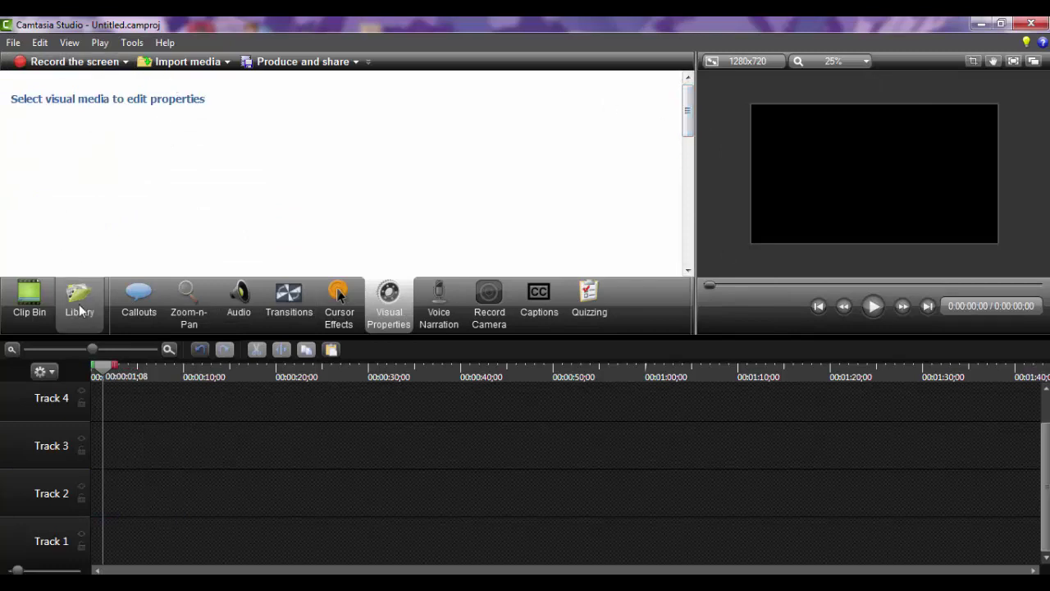
{"action": "left_click", "coordinate": [18, 309]}
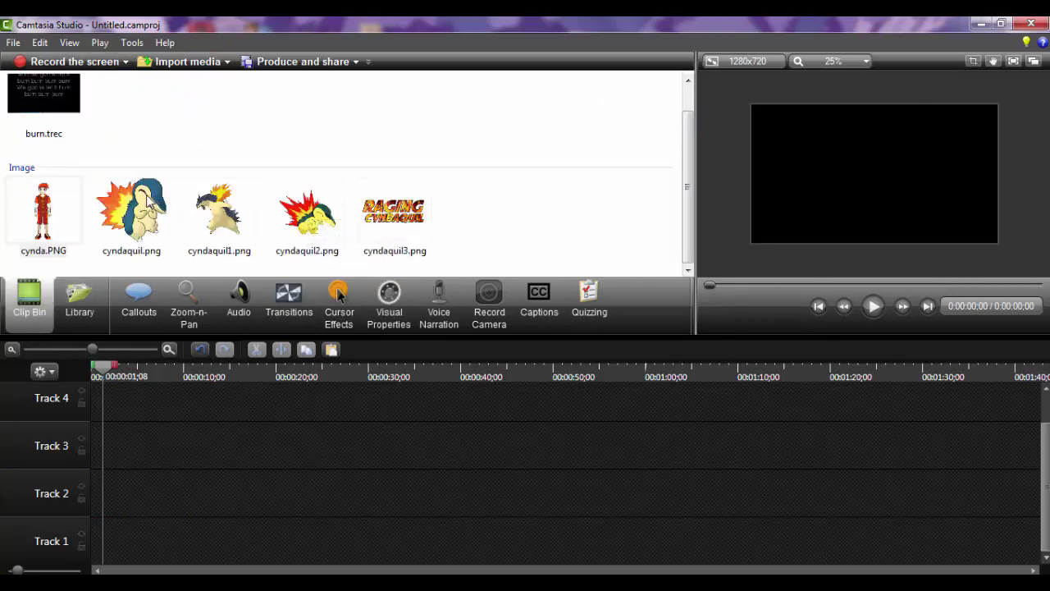
{"action": "left_click_drag", "start_coordinate": [149, 200], "coordinate": [140, 291]}
{"action": "left_click_drag", "start_coordinate": [125, 476], "coordinate": [104, 538]}
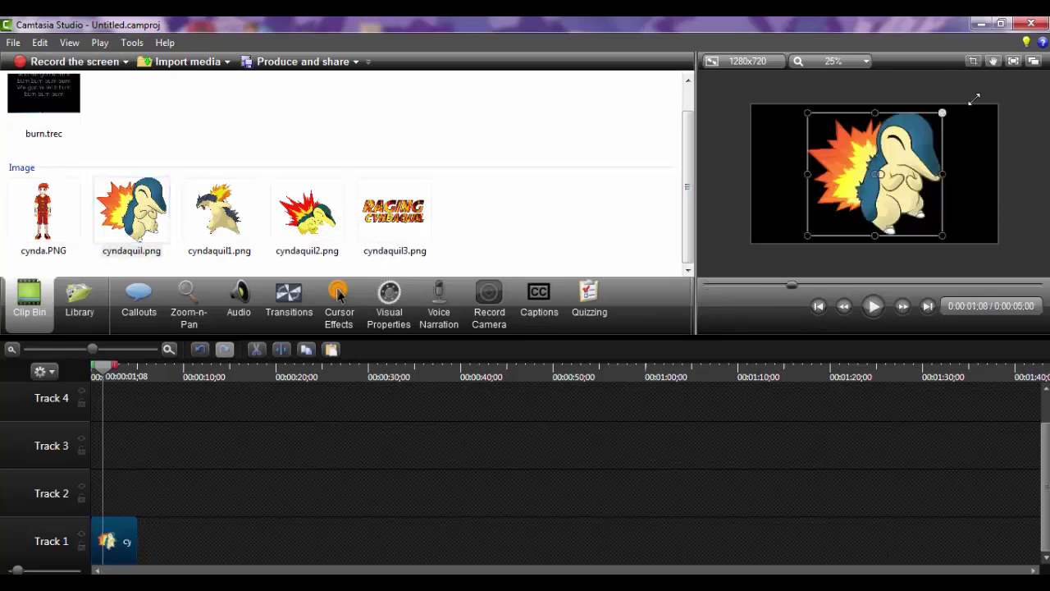
Step: Shrink the cyndaquil.png image to 0% scale at the canvas centre and return the playhead to the timeline start
{"action": "left_click_drag", "start_coordinate": [974, 99], "coordinate": [876, 203]}
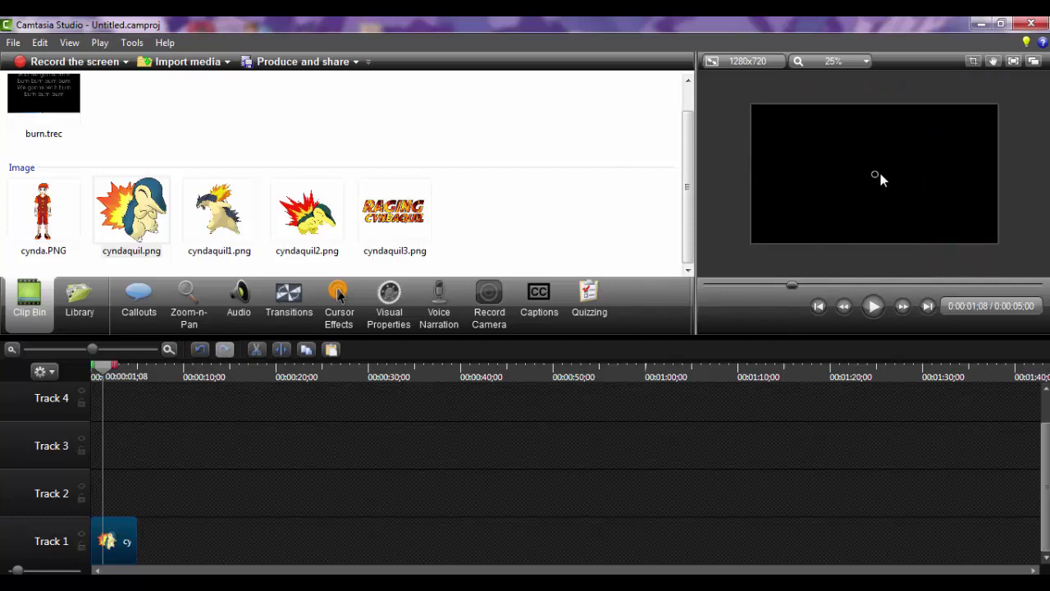
{"action": "left_click", "coordinate": [875, 174]}
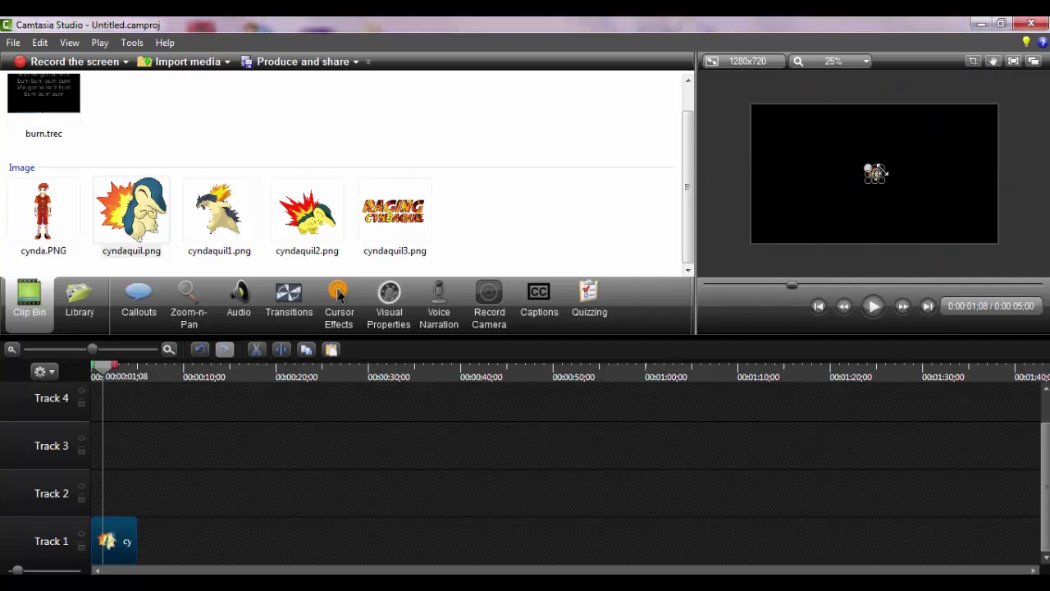
{"action": "left_click_drag", "start_coordinate": [881, 171], "coordinate": [875, 174]}
{"action": "left_click_drag", "start_coordinate": [105, 368], "coordinate": [84, 367]}
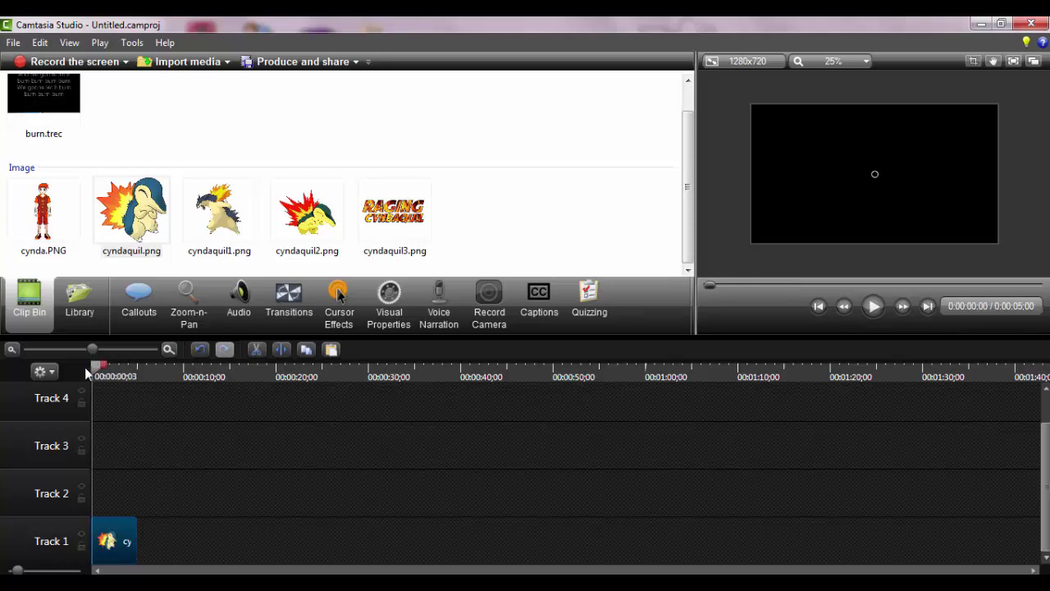
Step: Add a slightly lengthened animation at the clip's start that enlarges the image to 171% scale
{"action": "left_click", "coordinate": [399, 315]}
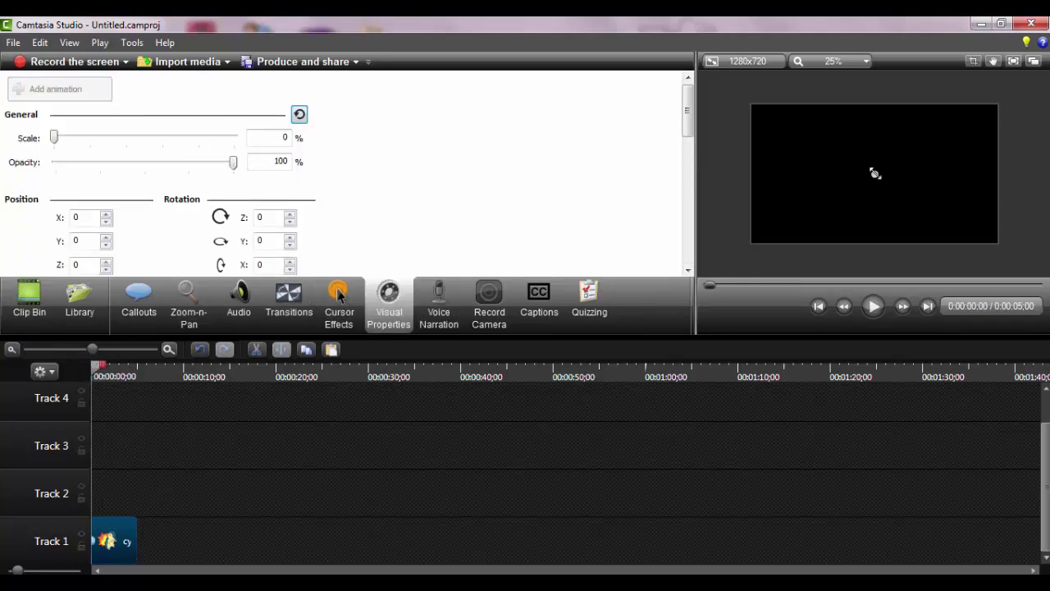
{"action": "left_click_drag", "start_coordinate": [875, 173], "coordinate": [759, 70]}
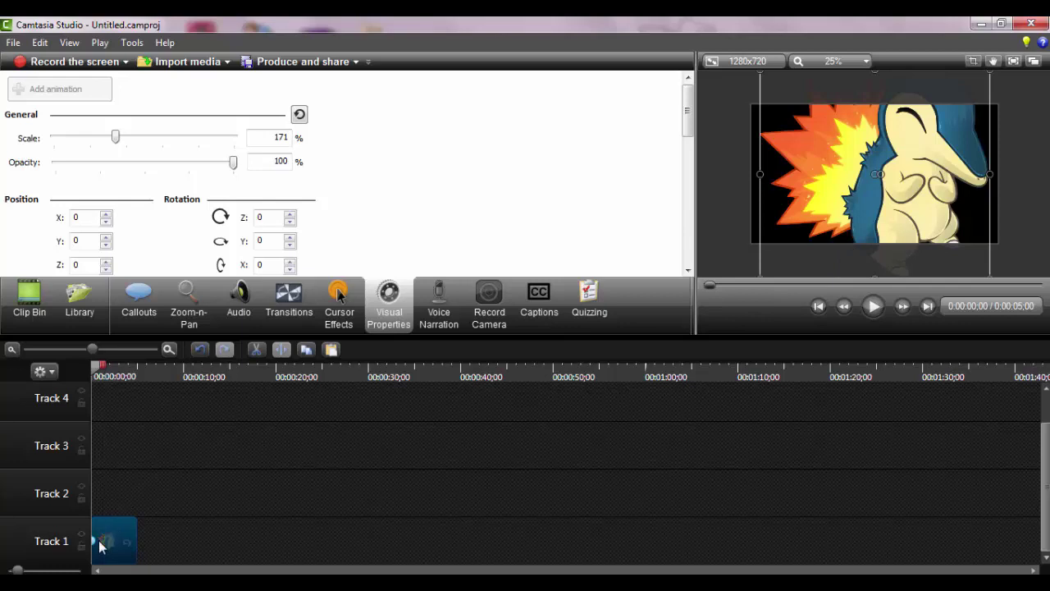
{"action": "left_click_drag", "start_coordinate": [98, 540], "coordinate": [98, 539]}
Step: Play back the enlarging animation twice from the start of the timeline
{"action": "left_click", "coordinate": [874, 306]}
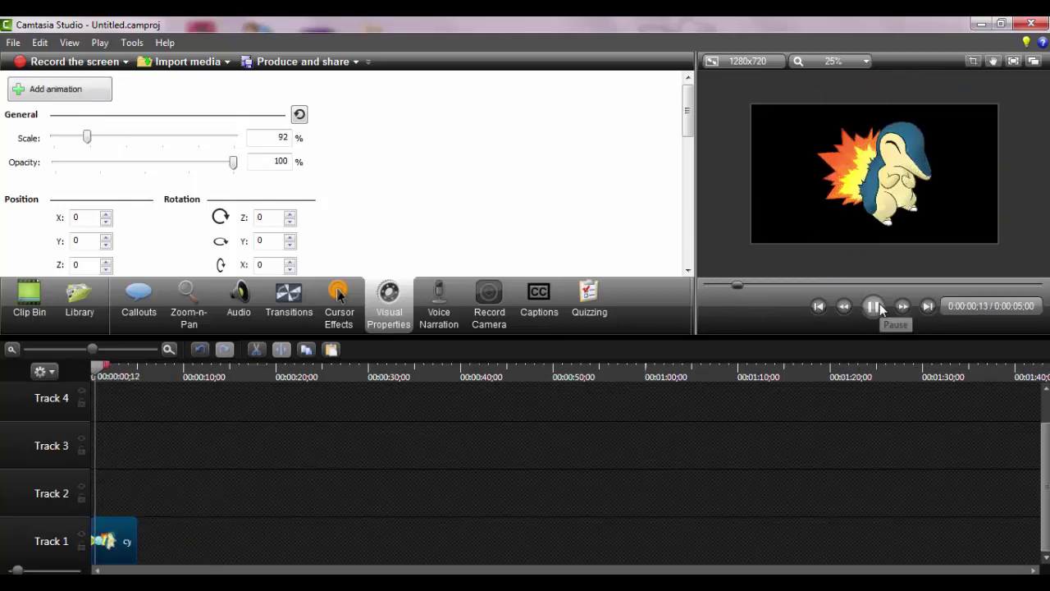
{"action": "left_click", "coordinate": [875, 306]}
{"action": "left_click_drag", "start_coordinate": [785, 285], "coordinate": [685, 284]}
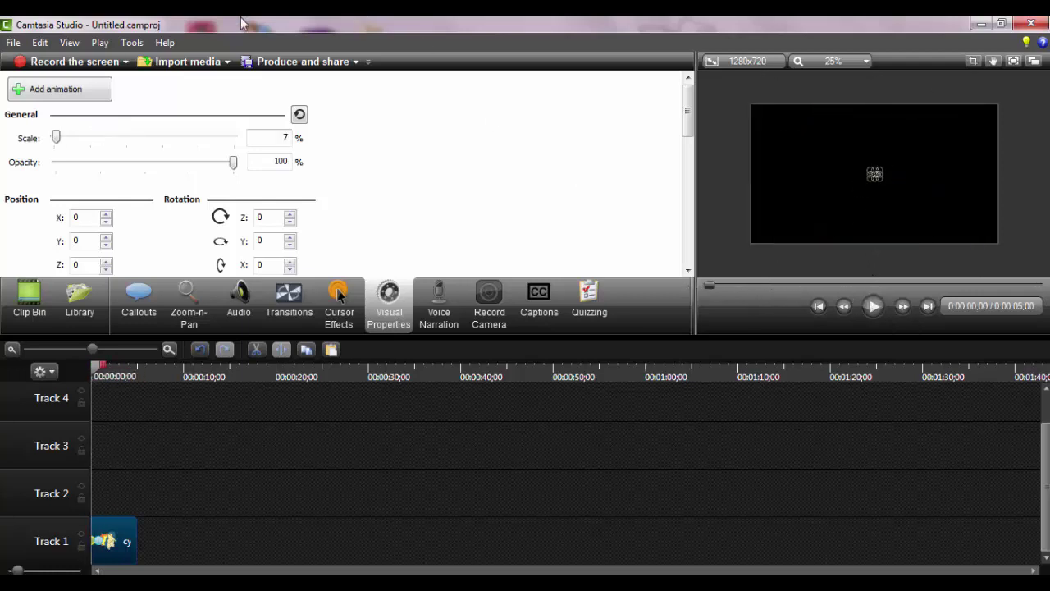
{"action": "left_click", "coordinate": [876, 313]}
{"action": "left_click", "coordinate": [874, 312]}
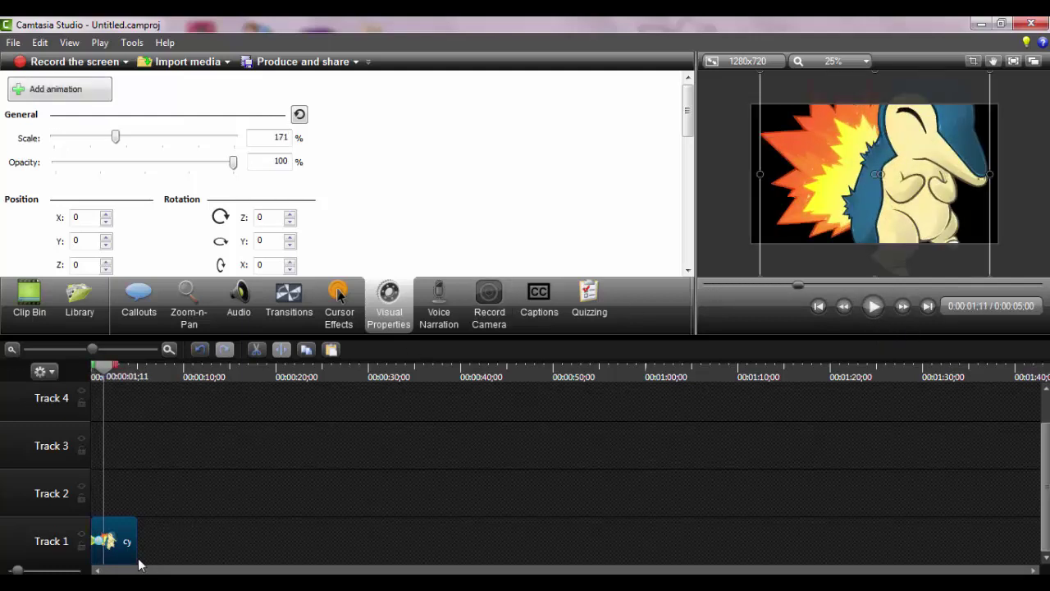
Step: Trim the cyndaquil.png clip to end at 0:00:01;11 and apply the Fade through black transition to its end
{"action": "left_click_drag", "start_coordinate": [136, 547], "coordinate": [102, 544]}
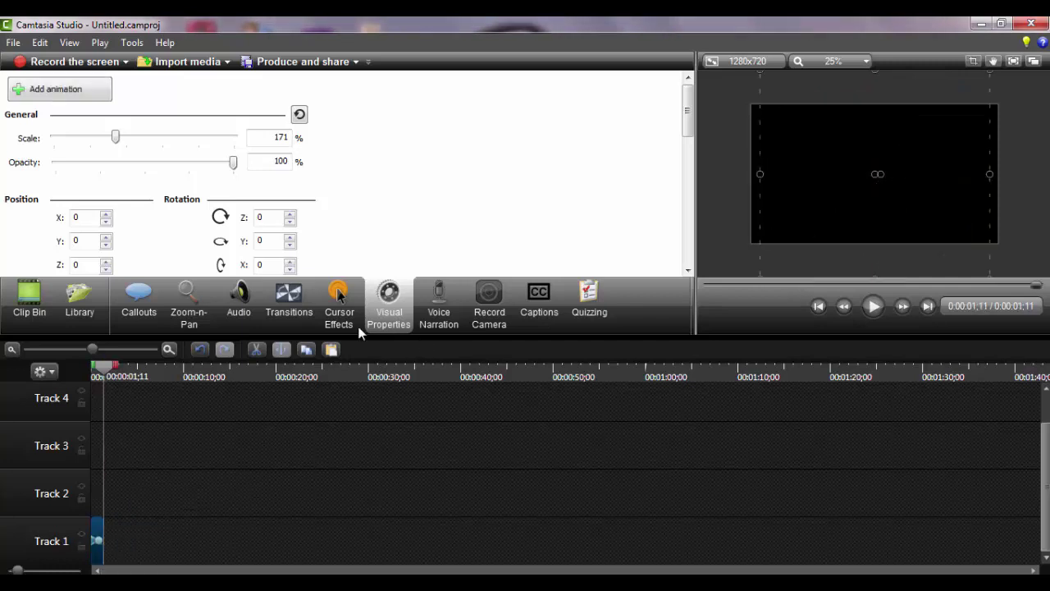
{"action": "left_click", "coordinate": [303, 314]}
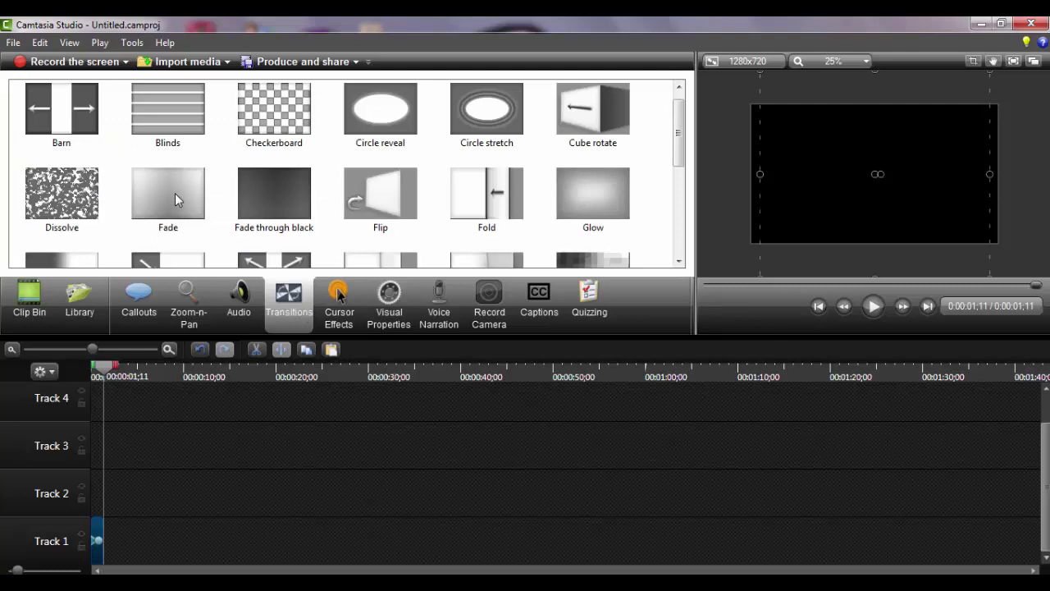
{"action": "mouse_move", "coordinate": [680, 133]}
{"action": "left_mouse_down"}
{"action": "mouse_move", "coordinate": [671, 219]}
{"action": "mouse_move", "coordinate": [681, 131]}
{"action": "left_mouse_up"}
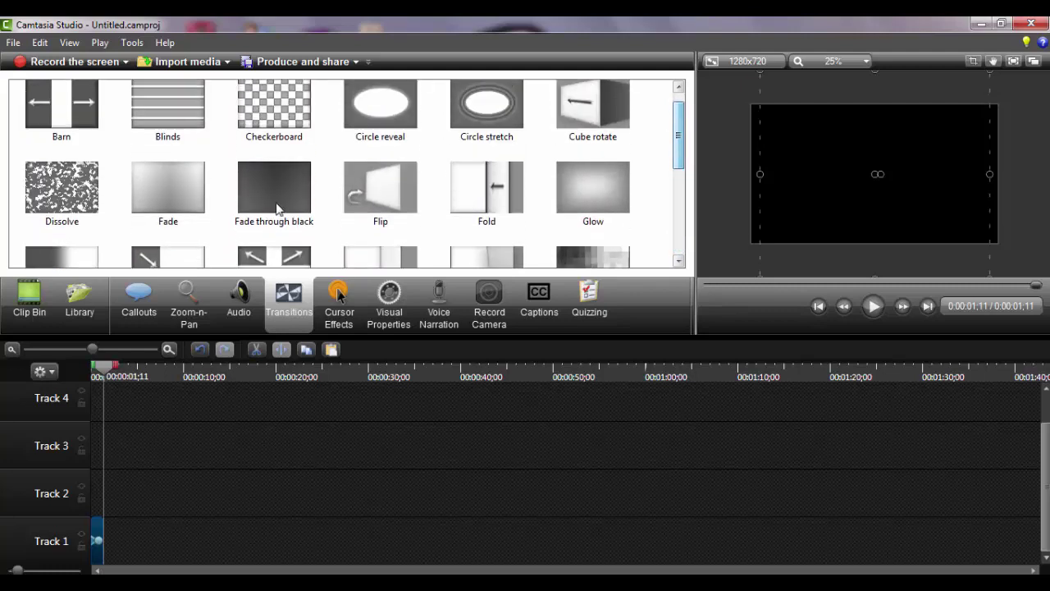
{"action": "left_click_drag", "start_coordinate": [265, 220], "coordinate": [165, 421]}
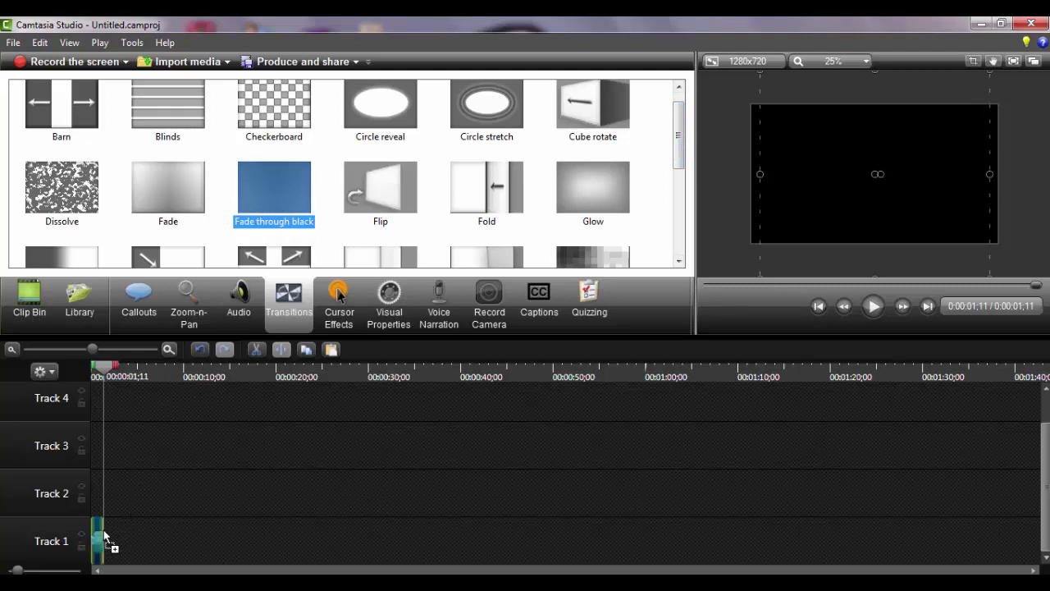
{"action": "left_click_drag", "start_coordinate": [105, 535], "coordinate": [100, 535]}
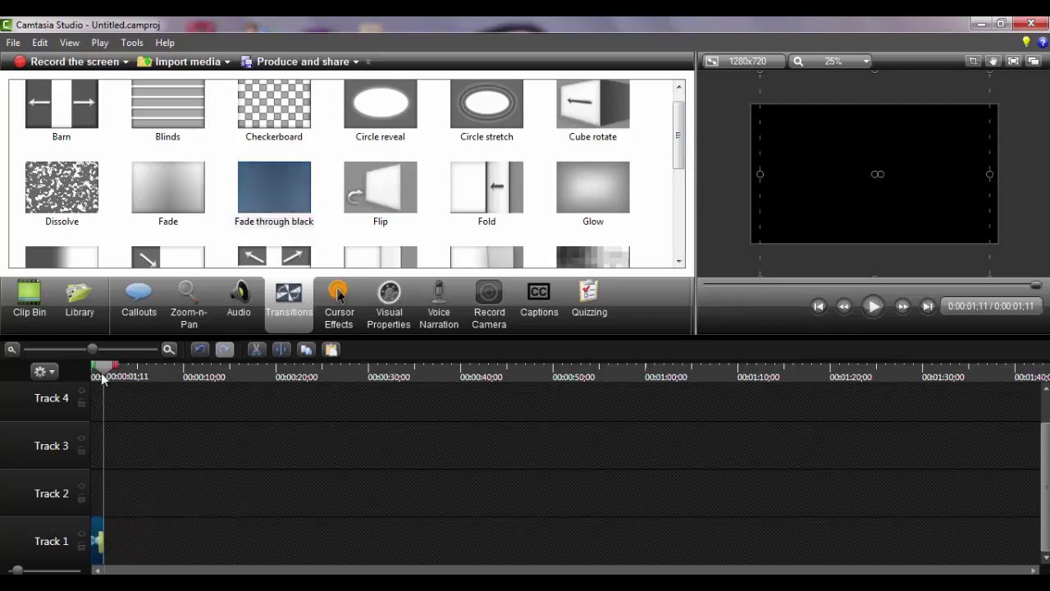
Step: Play back the end of the clip to preview its Fade through black transition
{"action": "left_click", "coordinate": [92, 369]}
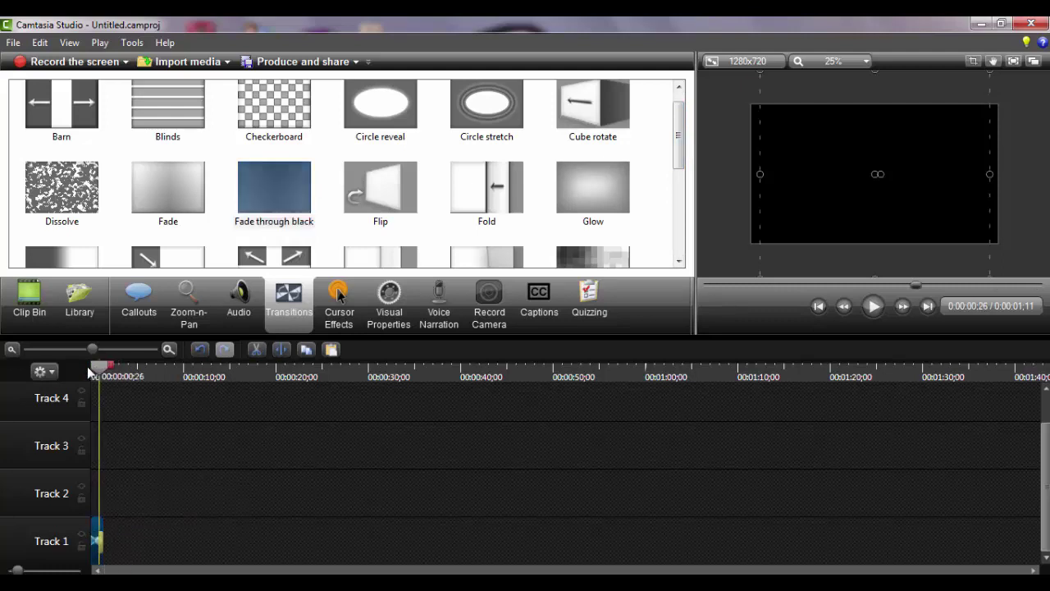
{"action": "left_click", "coordinate": [874, 306]}
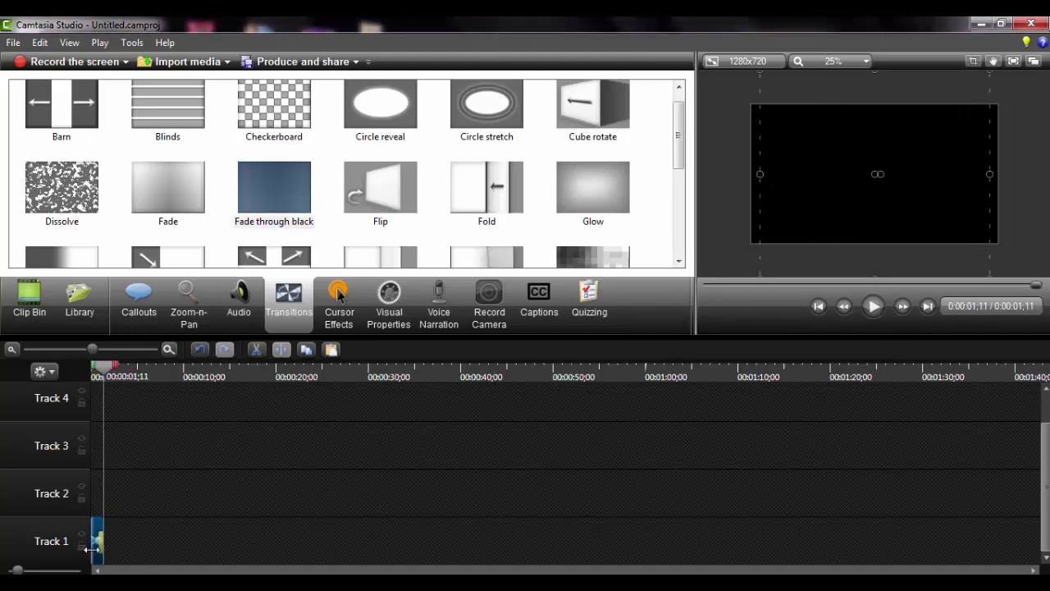
Step: Move the cyndaquil.png clip up to Track 3 and place cynda.PNG directly after it
{"action": "left_click_drag", "start_coordinate": [96, 557], "coordinate": [92, 508]}
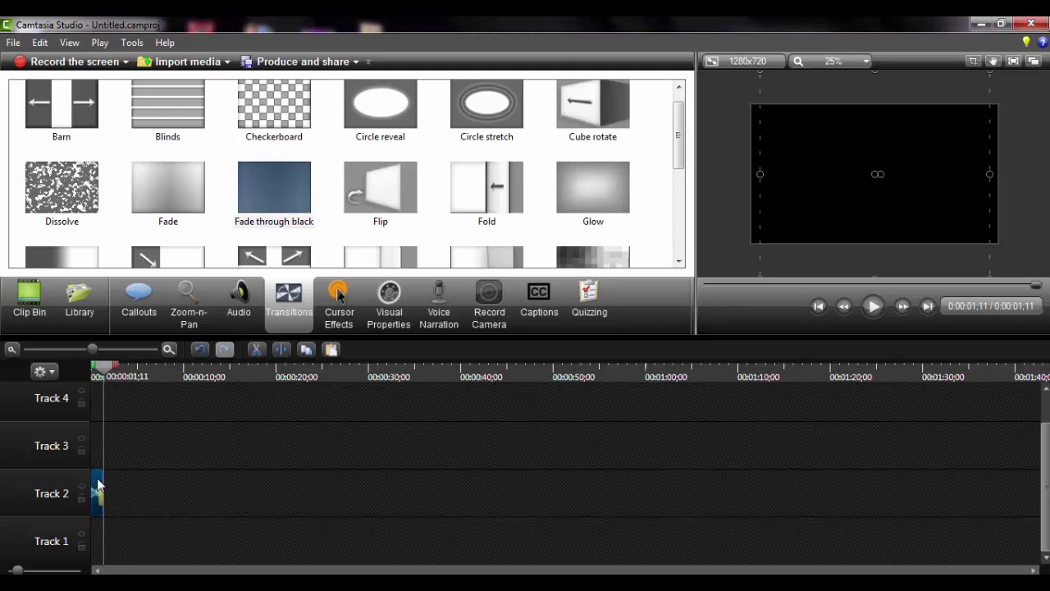
{"action": "left_click_drag", "start_coordinate": [97, 485], "coordinate": [96, 446]}
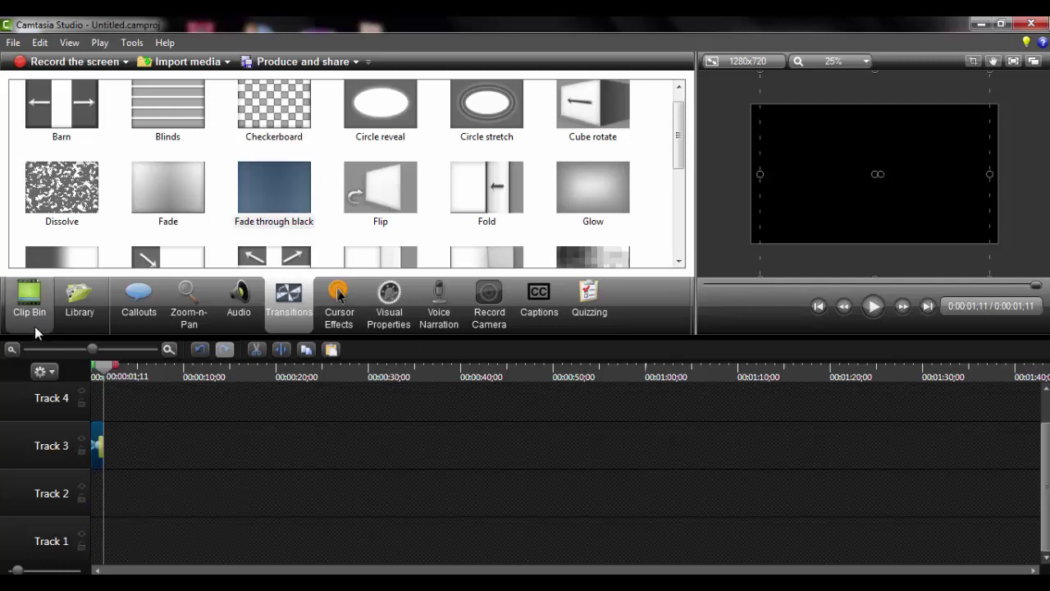
{"action": "left_click", "coordinate": [29, 299]}
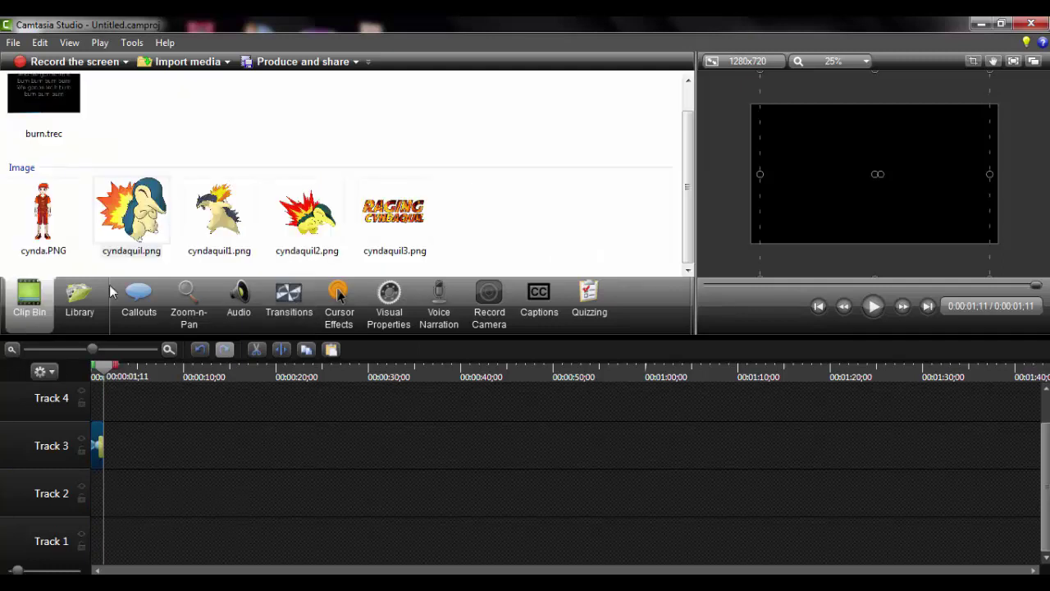
{"action": "left_click_drag", "start_coordinate": [43, 230], "coordinate": [75, 391]}
{"action": "left_click_drag", "start_coordinate": [107, 446], "coordinate": [109, 447]}
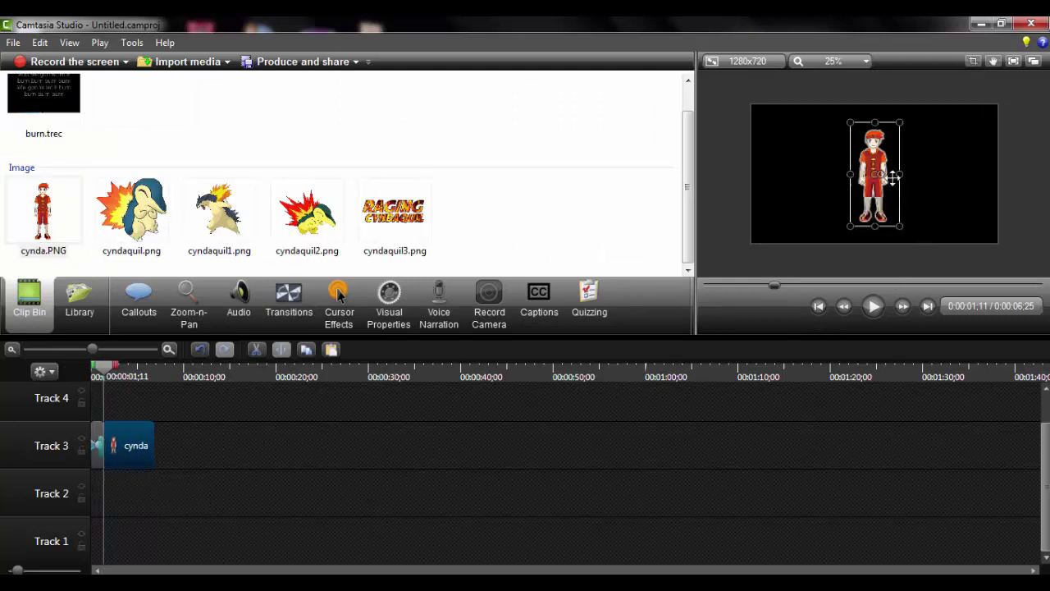
Step: Animate cynda.PNG from just above the canvas at X 16, Y 644 down to X 0, Y -32 at 131% scale
{"action": "left_click_drag", "start_coordinate": [880, 174], "coordinate": [883, 23]}
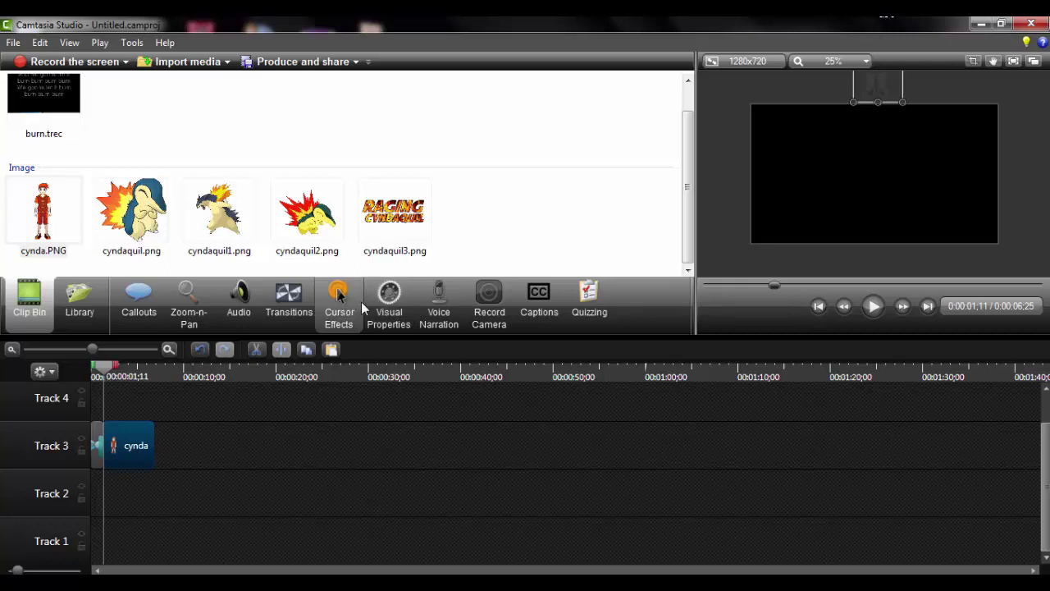
{"action": "left_click", "coordinate": [377, 297]}
{"action": "left_click", "coordinate": [98, 97]}
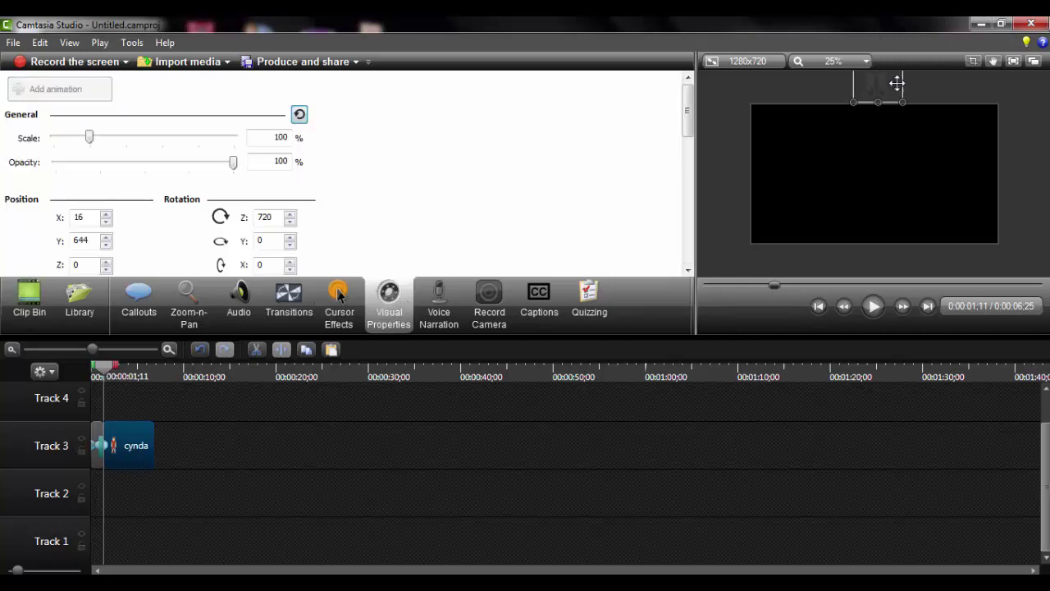
{"action": "left_click_drag", "start_coordinate": [882, 82], "coordinate": [881, 214]}
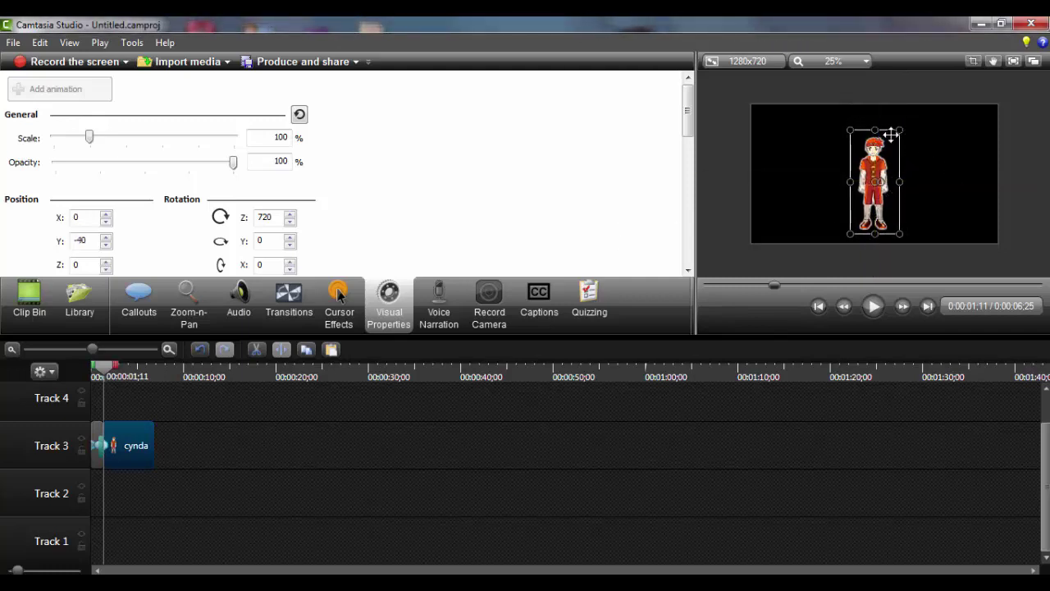
{"action": "mouse_move", "coordinate": [899, 130]}
{"action": "left_mouse_down"}
{"action": "mouse_move", "coordinate": [907, 113]}
{"action": "mouse_move", "coordinate": [882, 133]}
{"action": "left_mouse_up"}
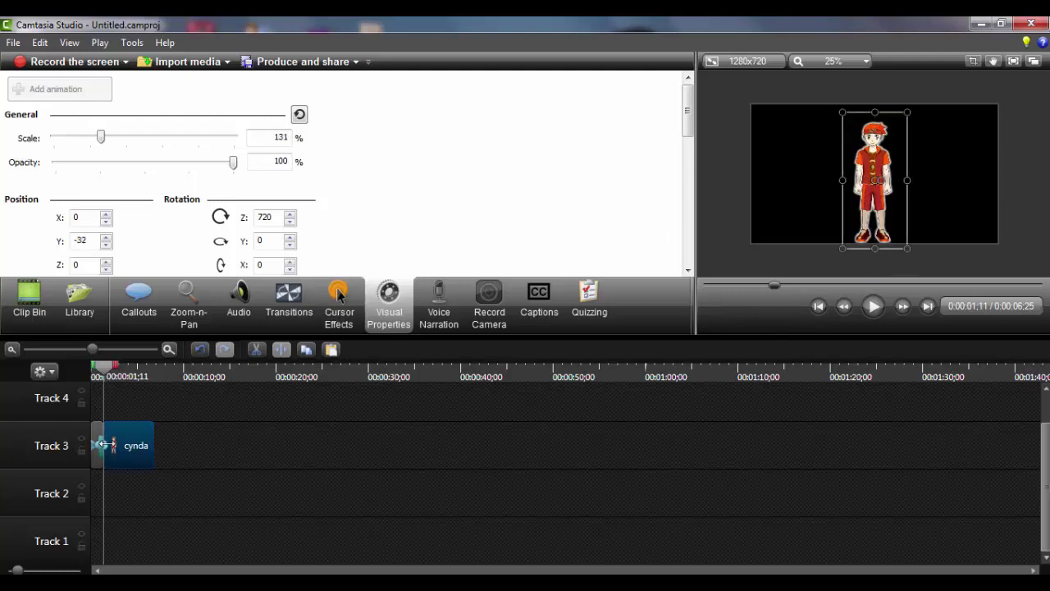
{"action": "left_click_drag", "start_coordinate": [103, 445], "coordinate": [115, 444]}
Step: Play the drop-in animation up to 0:00:02;29 and place cyndaquil1.png there on Track 2, beneath the cynda.PNG clip
{"action": "left_click", "coordinate": [878, 307]}
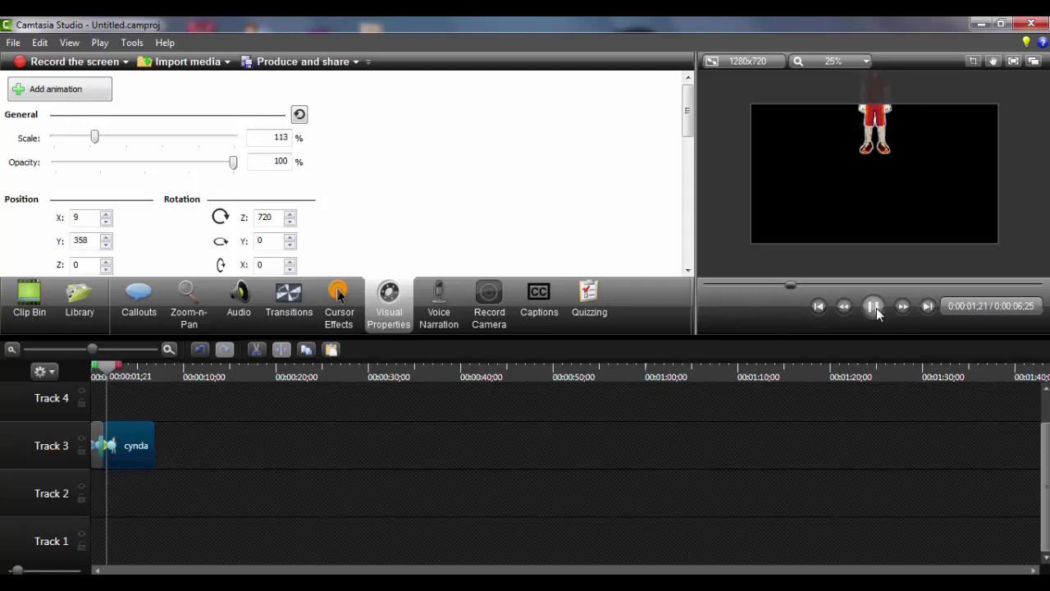
{"action": "left_click", "coordinate": [874, 307]}
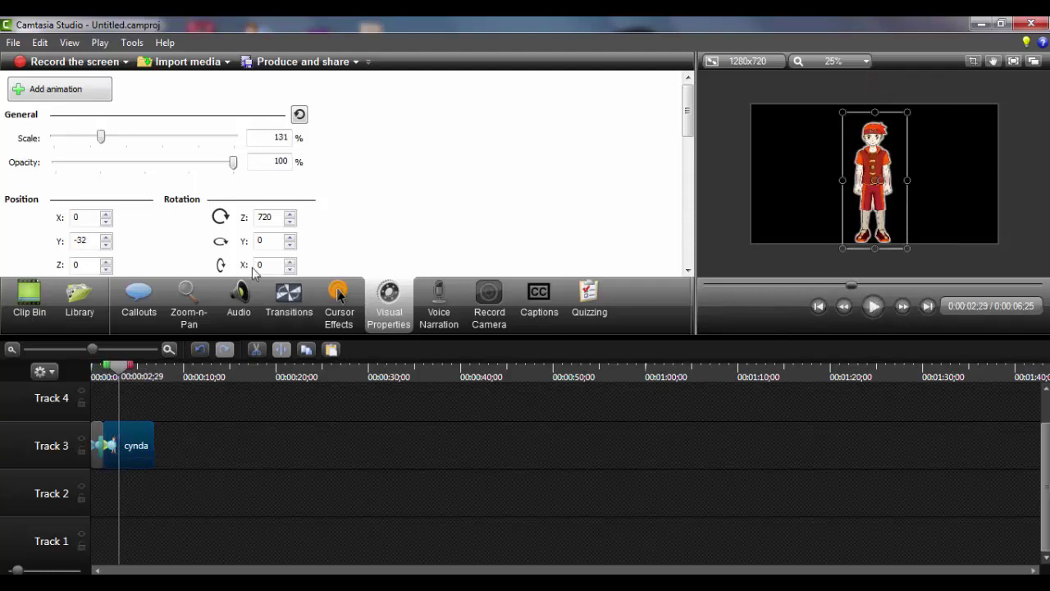
{"action": "left_click", "coordinate": [45, 303]}
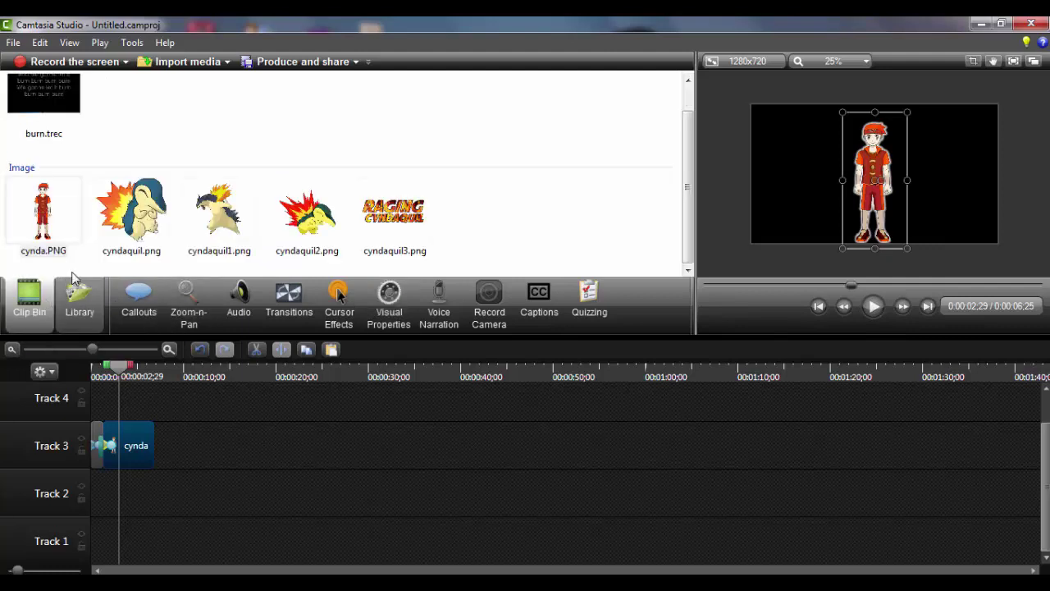
{"action": "left_click_drag", "start_coordinate": [217, 221], "coordinate": [134, 407]}
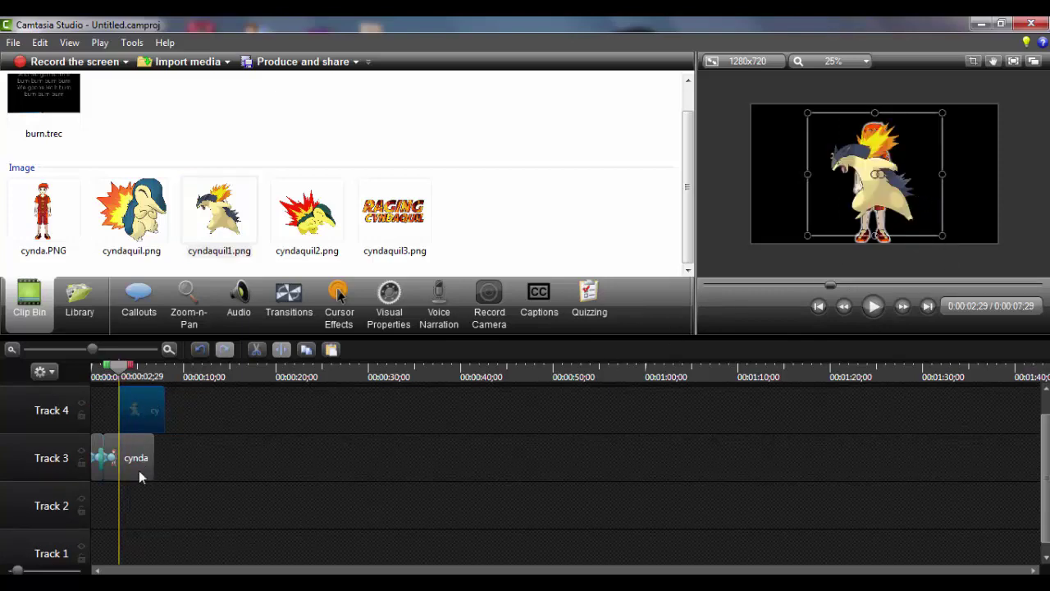
{"action": "left_click_drag", "start_coordinate": [139, 470], "coordinate": [136, 498]}
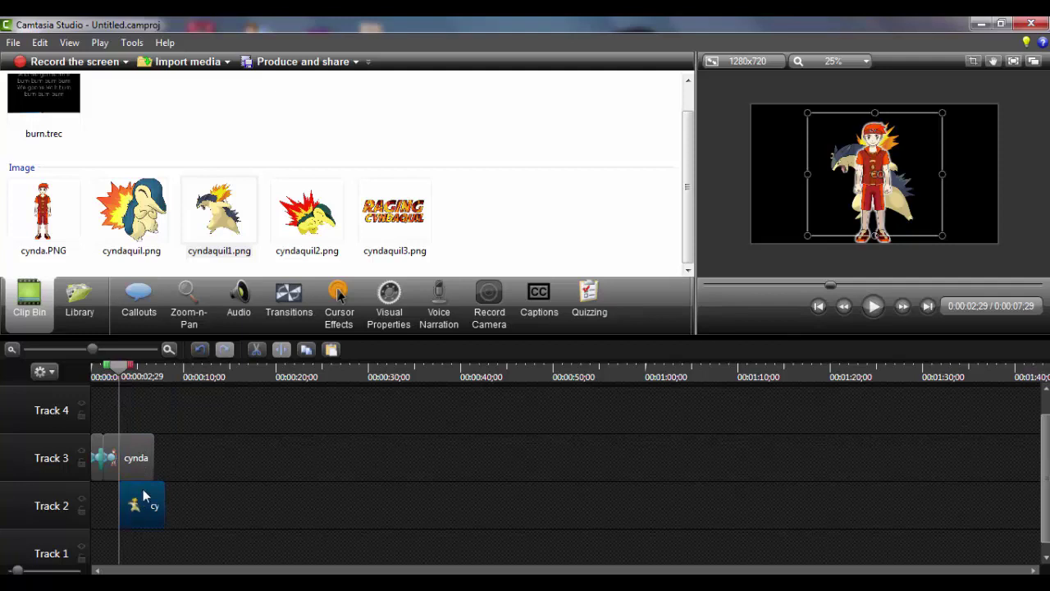
Step: Enlarge the cyndaquil1.png image slightly and move it off the left side of the canvas
{"action": "left_click", "coordinate": [849, 168]}
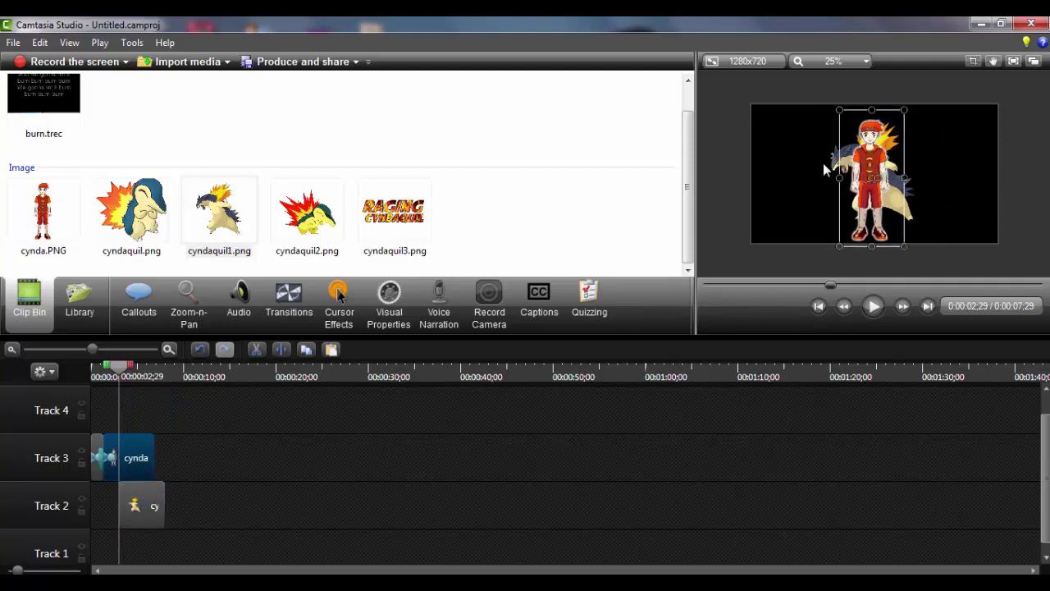
{"action": "left_click", "coordinate": [143, 502]}
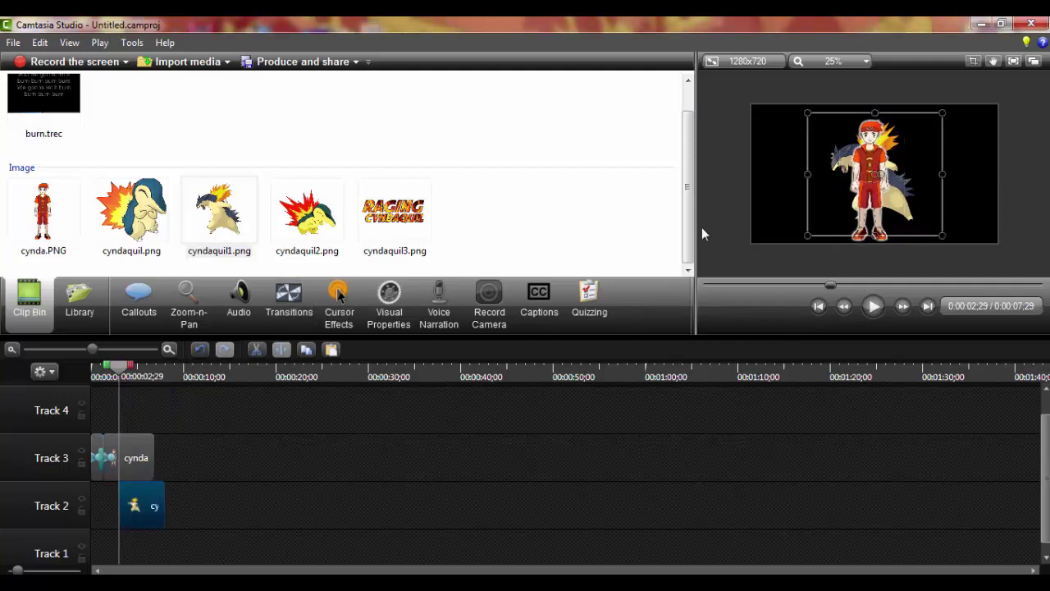
{"action": "left_click_drag", "start_coordinate": [818, 154], "coordinate": [720, 158]}
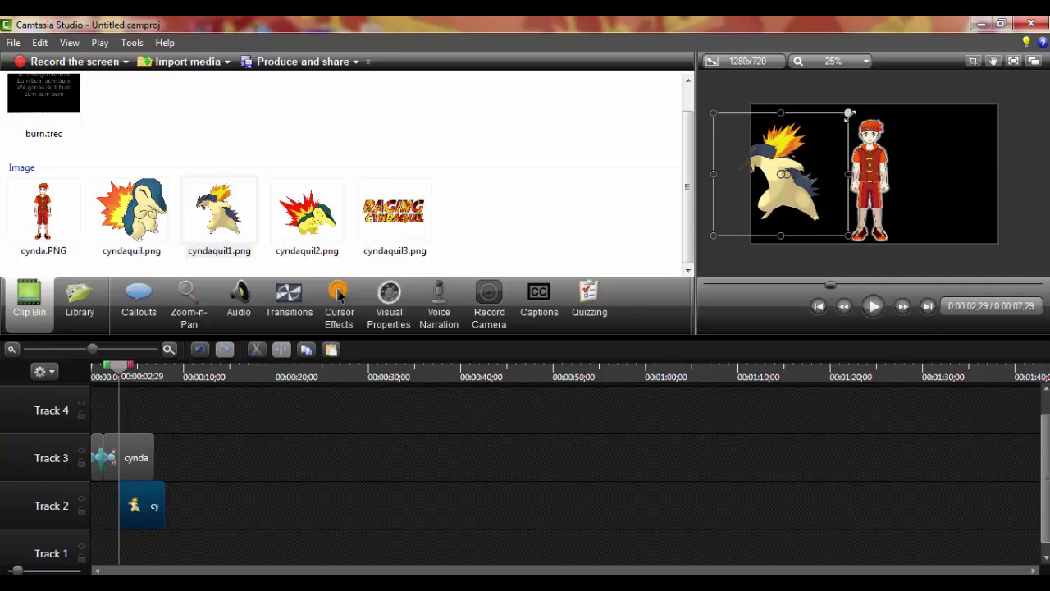
{"action": "mouse_move", "coordinate": [849, 113]}
{"action": "left_mouse_down"}
{"action": "mouse_move", "coordinate": [882, 70]}
{"action": "mouse_move", "coordinate": [863, 100]}
{"action": "left_mouse_up"}
{"action": "left_click_drag", "start_coordinate": [786, 190], "coordinate": [681, 179]}
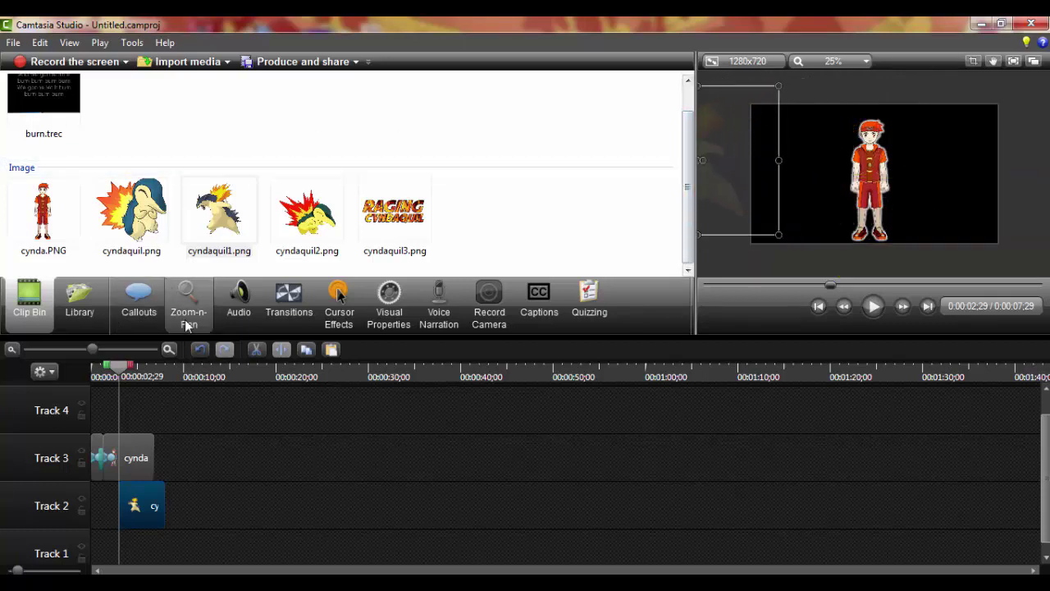
Step: Animate cyndaquil1.png from outside the canvas at X -924, Y 72 to X -215, Y 0 and lengthen the animation
{"action": "left_click", "coordinate": [283, 300]}
{"action": "left_click", "coordinate": [389, 299]}
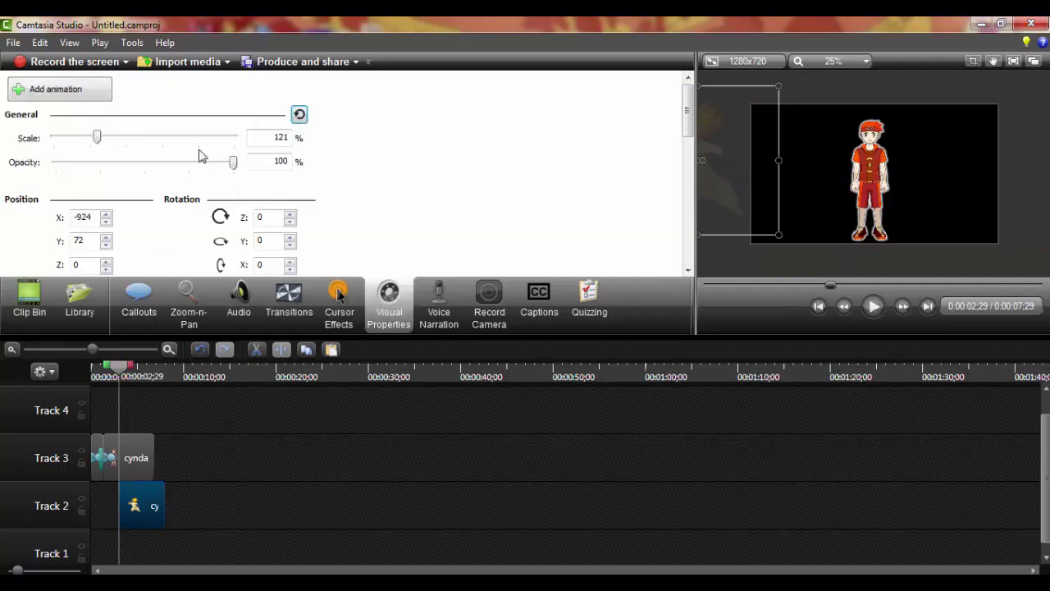
{"action": "left_click", "coordinate": [94, 97]}
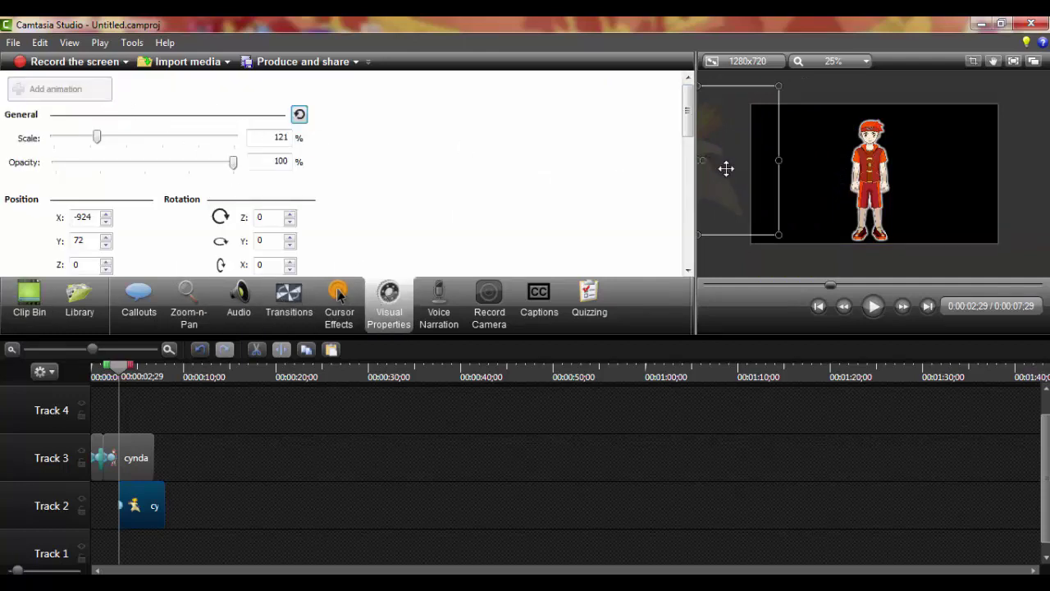
{"action": "left_click_drag", "start_coordinate": [727, 168], "coordinate": [863, 182]}
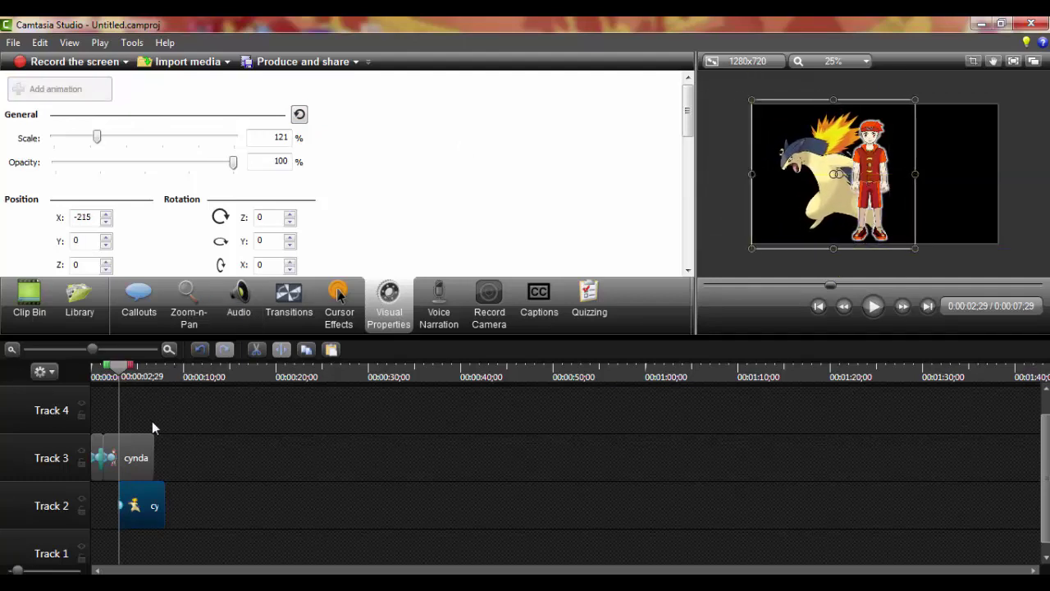
{"action": "left_click", "coordinate": [125, 506]}
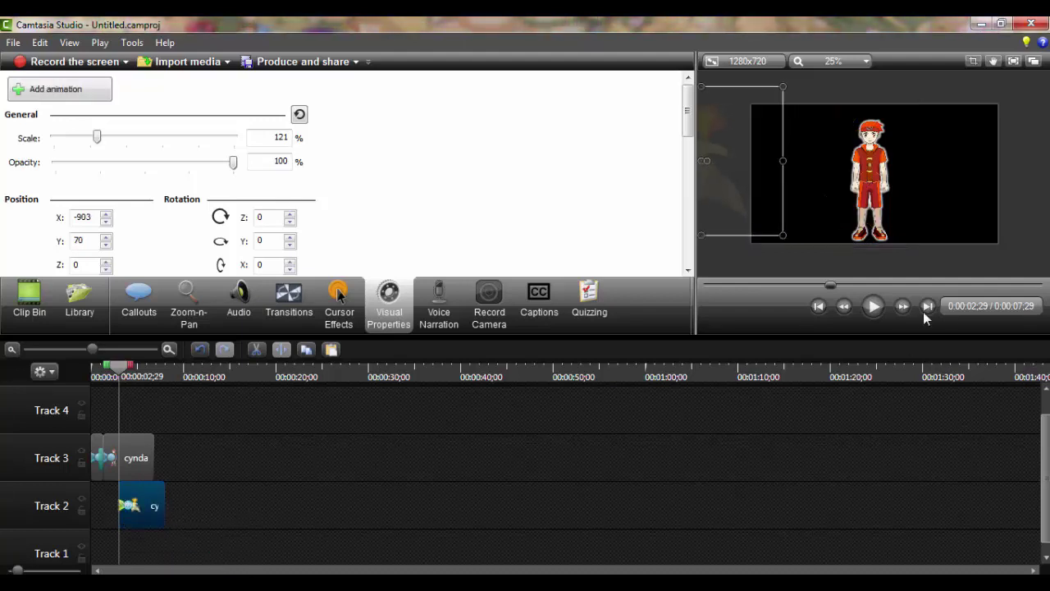
Step: Play the intro from the start up to 0:00:04;23 and place cyndaquil2.png there on Track 1
{"action": "left_click", "coordinate": [82, 373]}
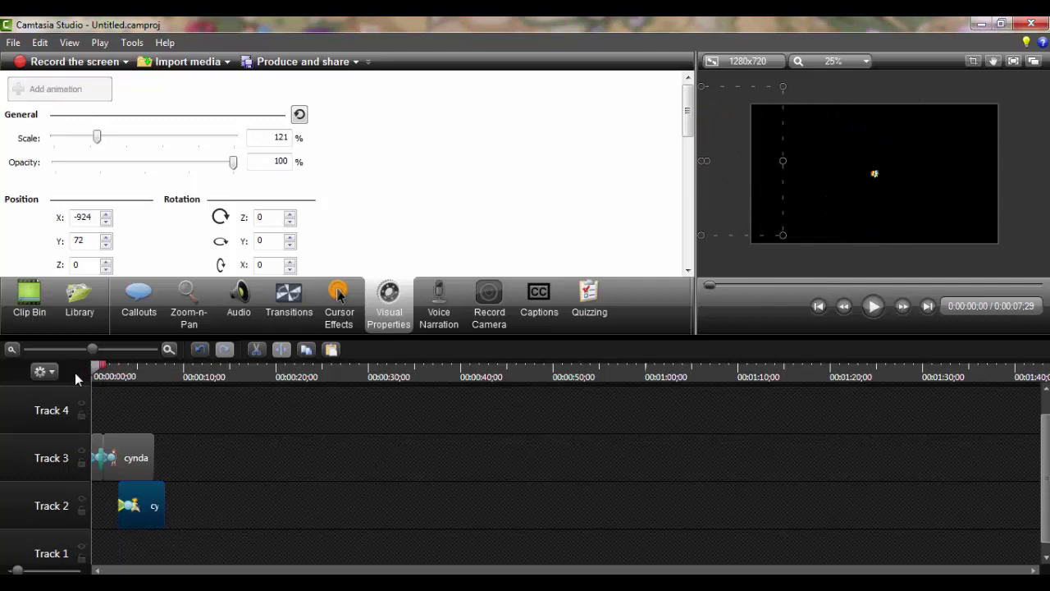
{"action": "left_click", "coordinate": [874, 306]}
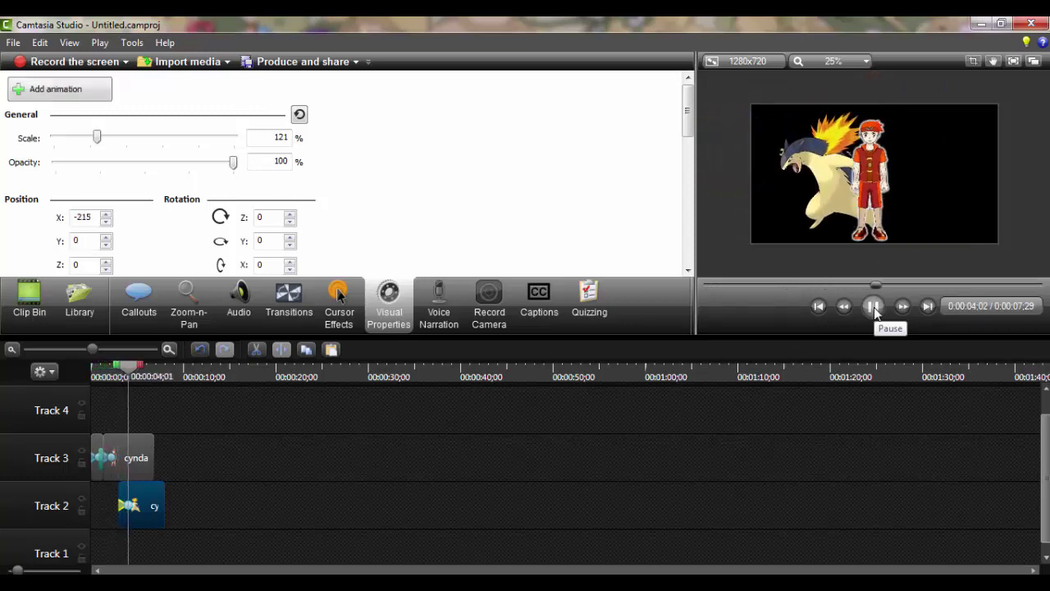
{"action": "left_click", "coordinate": [874, 306]}
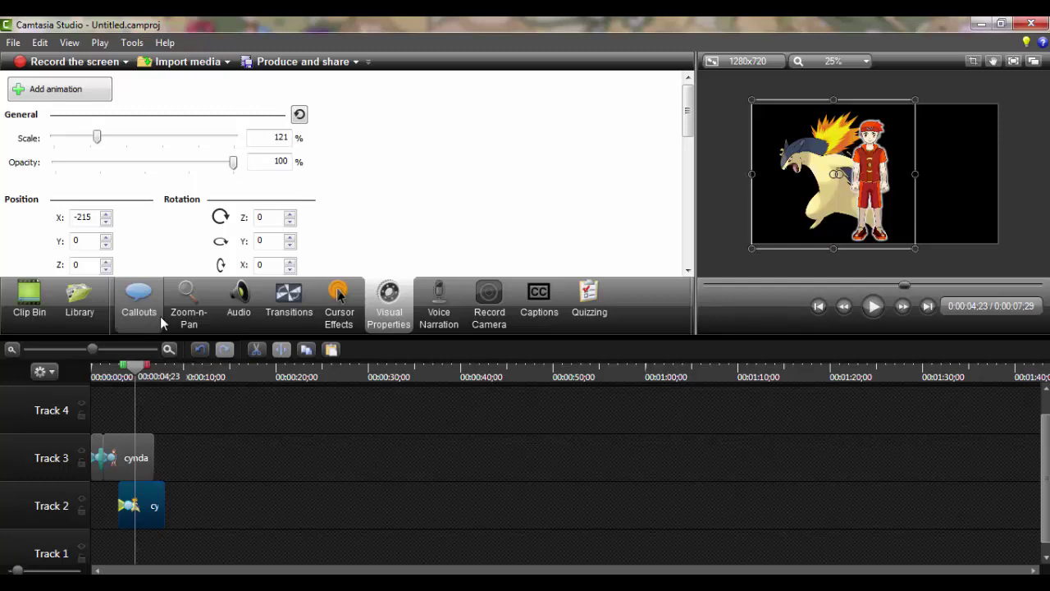
{"action": "left_click", "coordinate": [31, 295]}
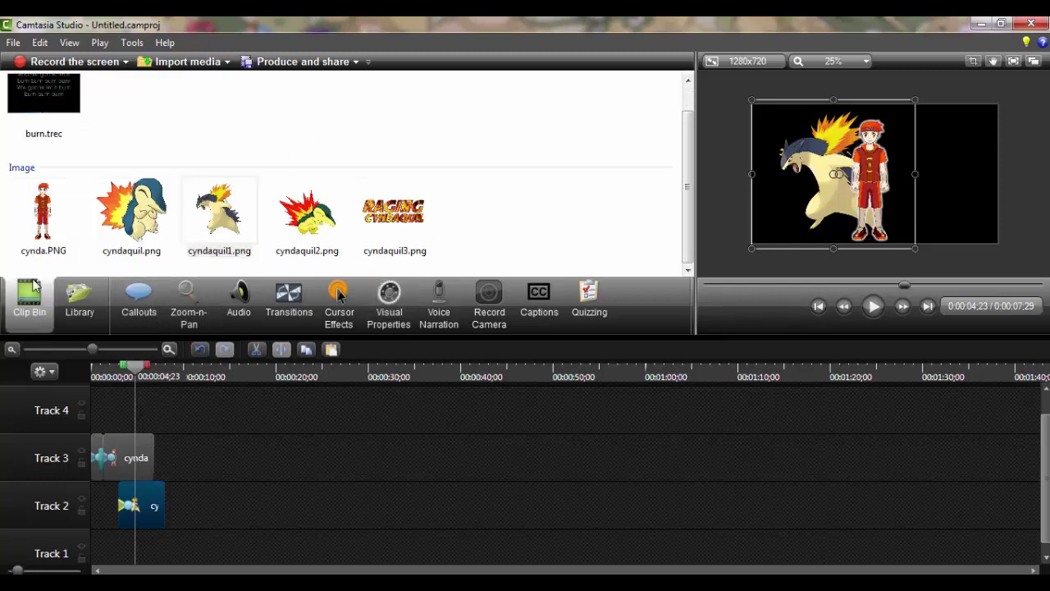
{"action": "left_click_drag", "start_coordinate": [307, 215], "coordinate": [156, 423]}
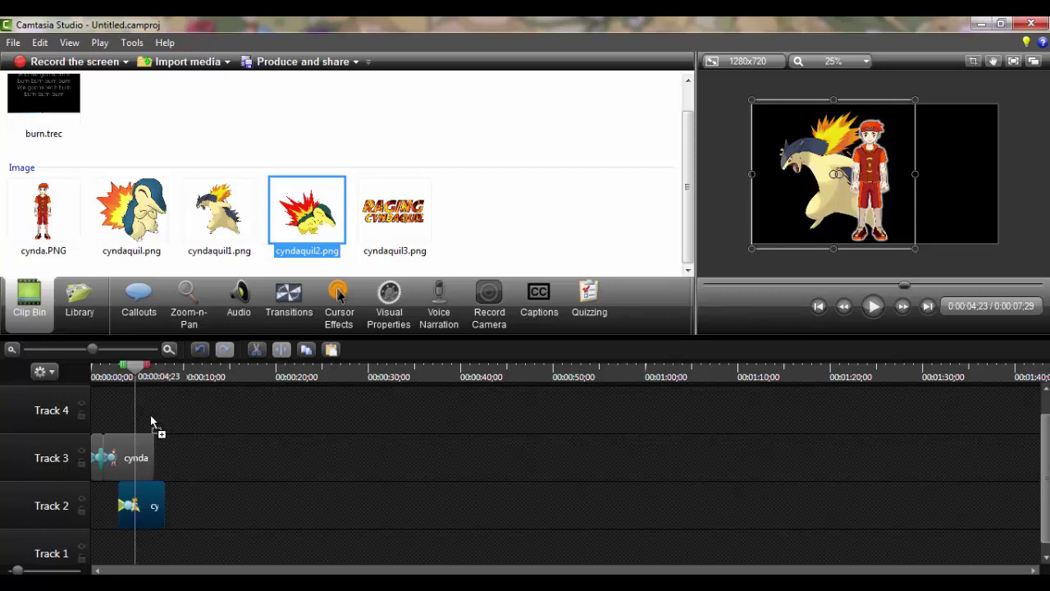
{"action": "left_click_drag", "start_coordinate": [151, 420], "coordinate": [158, 532]}
Step: Shrink cyndaquil2.png to about 59% and move it off the right side of the canvas to about X 824, Y -173
{"action": "left_click_drag", "start_coordinate": [927, 184], "coordinate": [981, 190]}
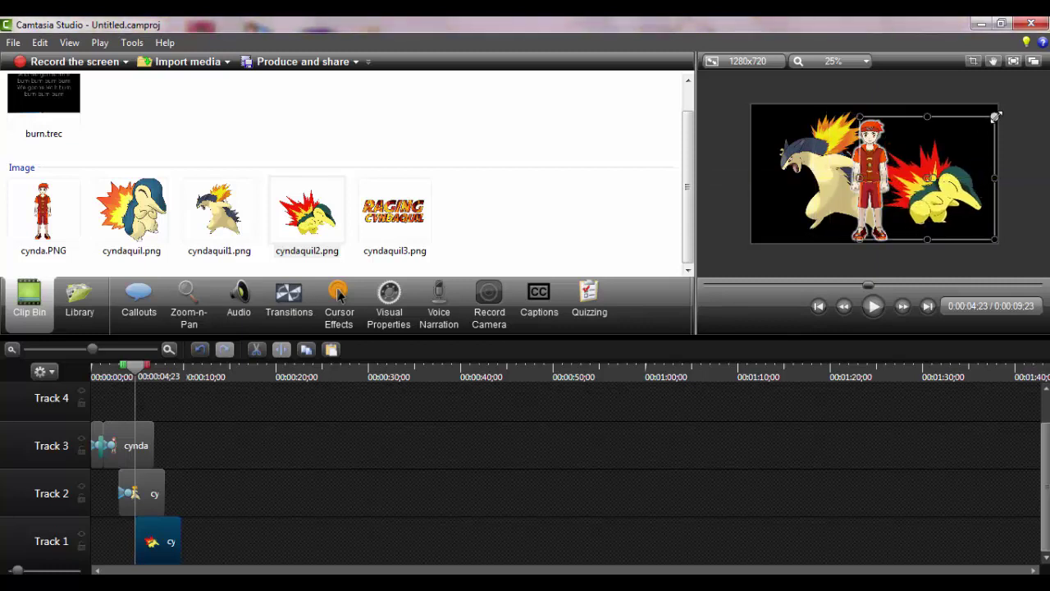
{"action": "left_click_drag", "start_coordinate": [988, 121], "coordinate": [958, 162]}
{"action": "left_click_drag", "start_coordinate": [938, 199], "coordinate": [1008, 198]}
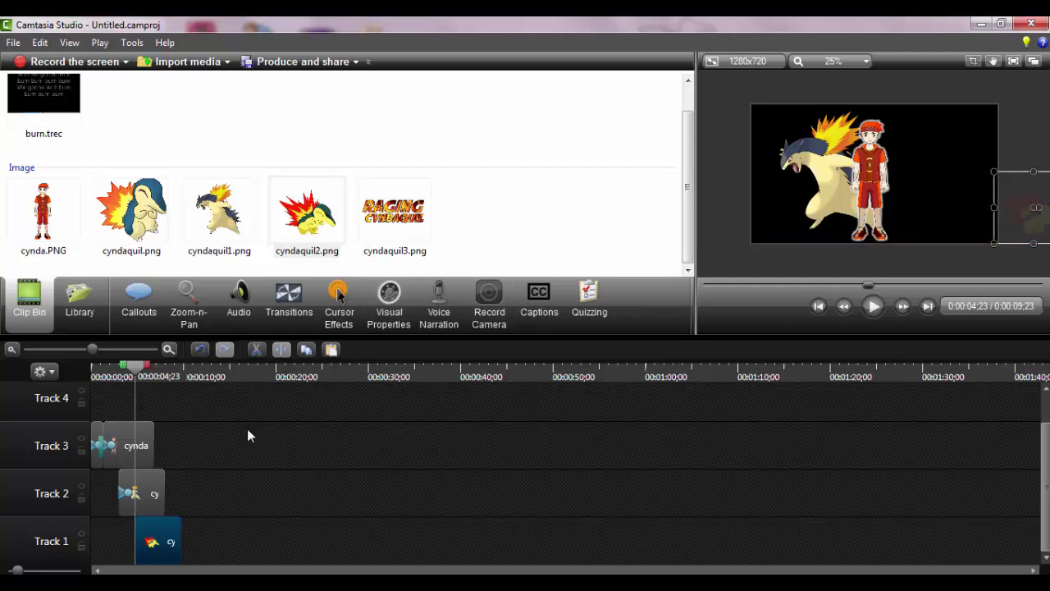
Step: Add an animation to cyndaquil2.png that slides it horizontally into the canvas to X 108, Y -173
{"action": "left_click", "coordinate": [391, 306]}
{"action": "left_click", "coordinate": [97, 97]}
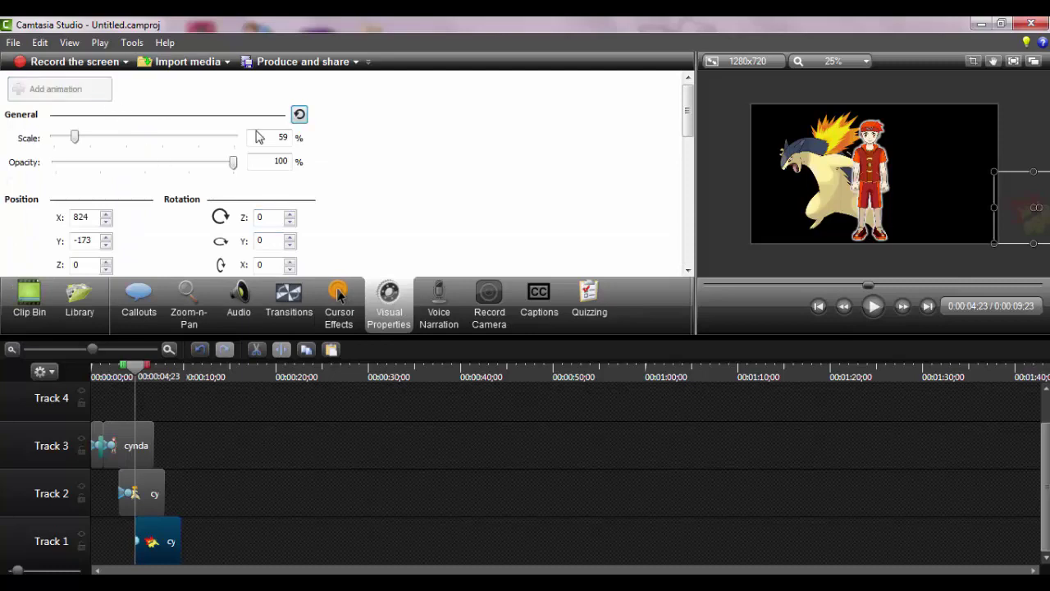
{"action": "left_click_drag", "start_coordinate": [1032, 189], "coordinate": [894, 190]}
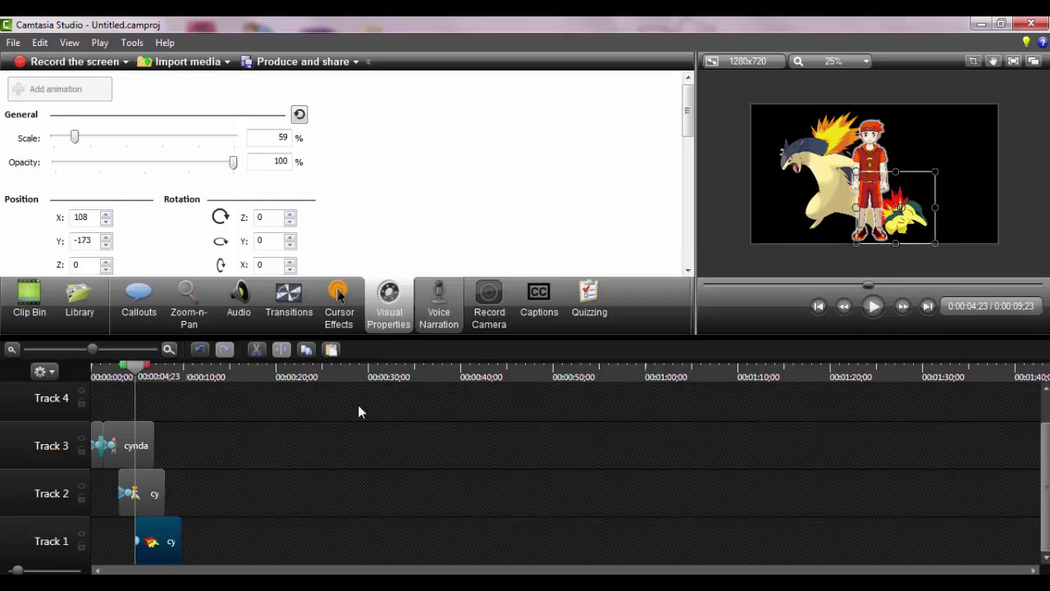
{"action": "left_click", "coordinate": [134, 541]}
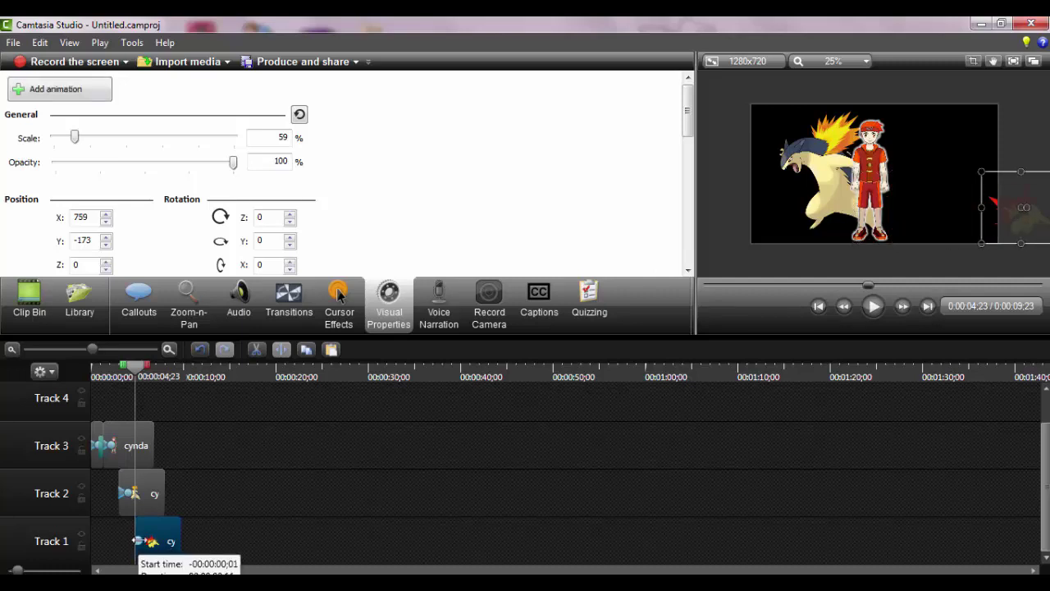
Step: Preview the cyndaquil2.png slide-in, lengthen its animation and replay it from 0:00:04;23 up to 0:00:06;12
{"action": "left_click", "coordinate": [873, 306]}
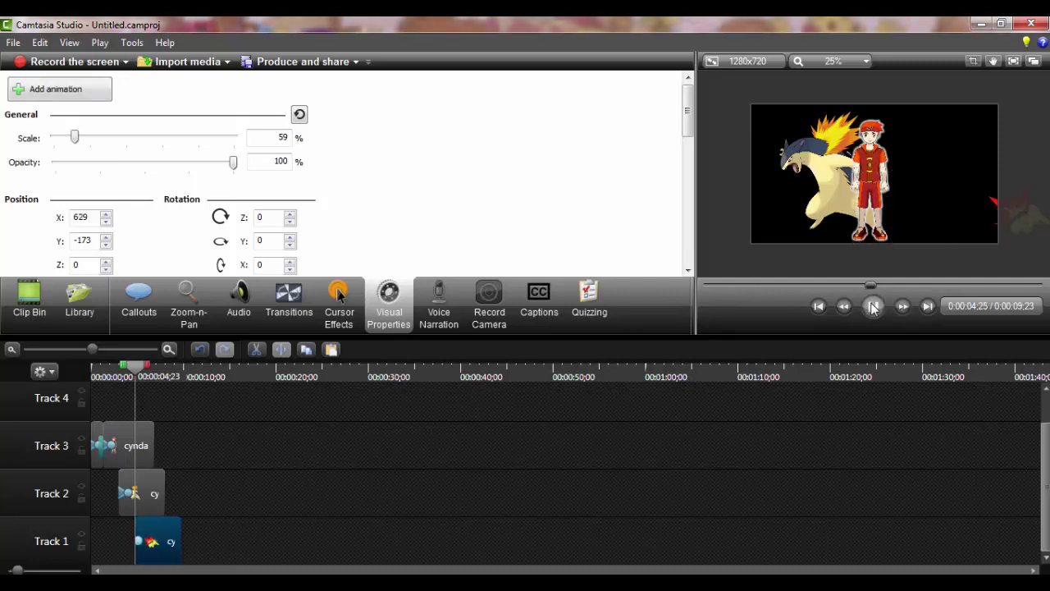
{"action": "left_click", "coordinate": [873, 306]}
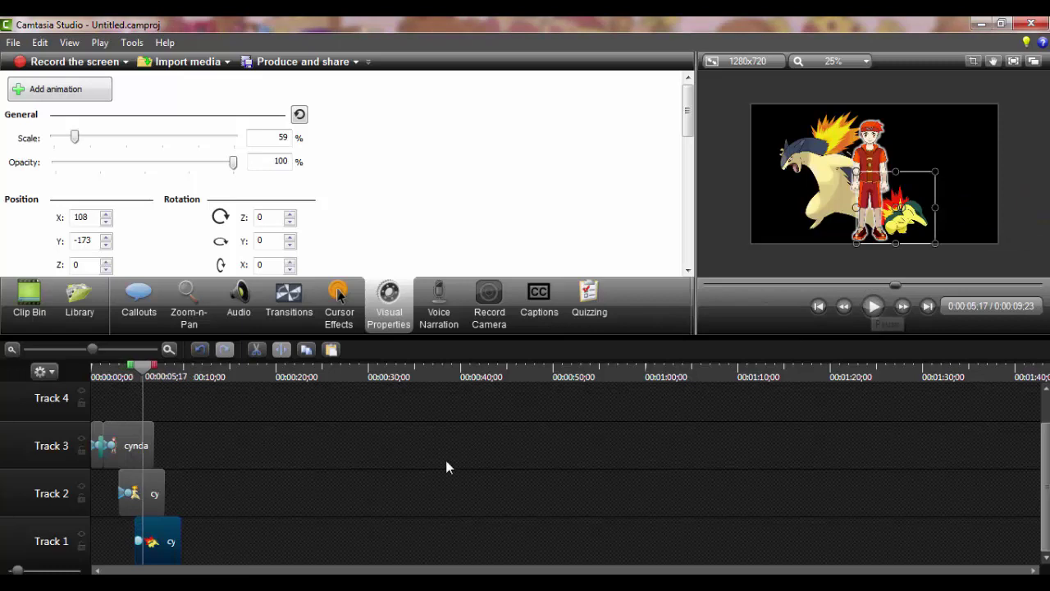
{"action": "left_click", "coordinate": [135, 538]}
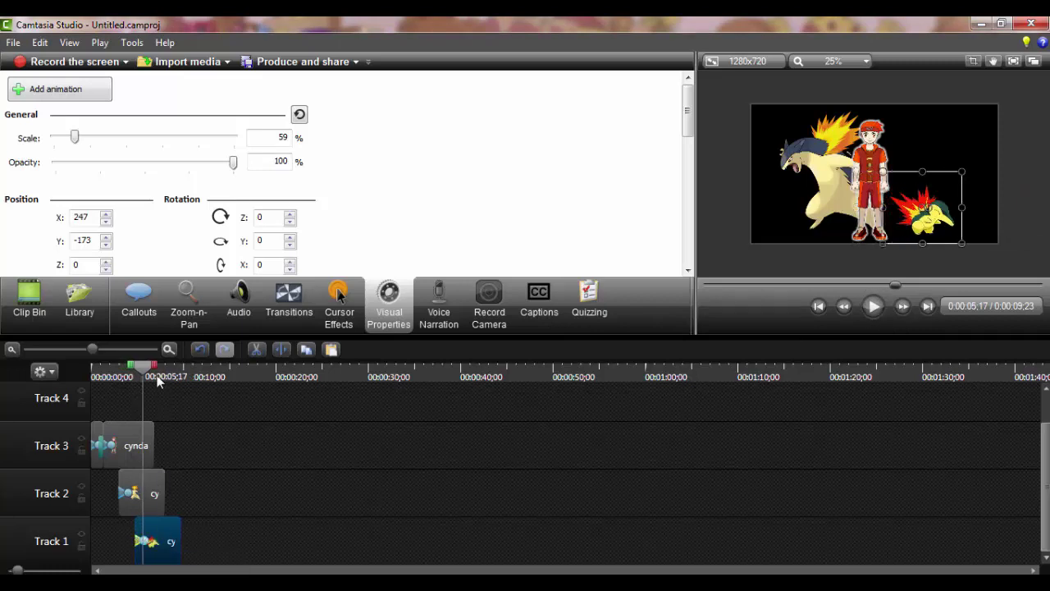
{"action": "left_click_drag", "start_coordinate": [148, 366], "coordinate": [135, 366]}
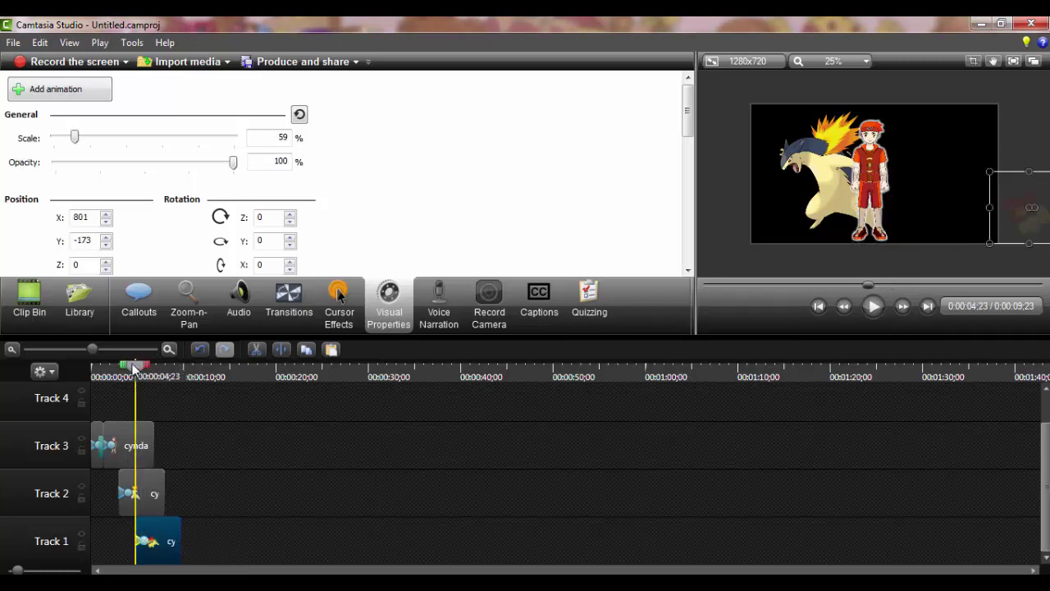
{"action": "left_click", "coordinate": [875, 311]}
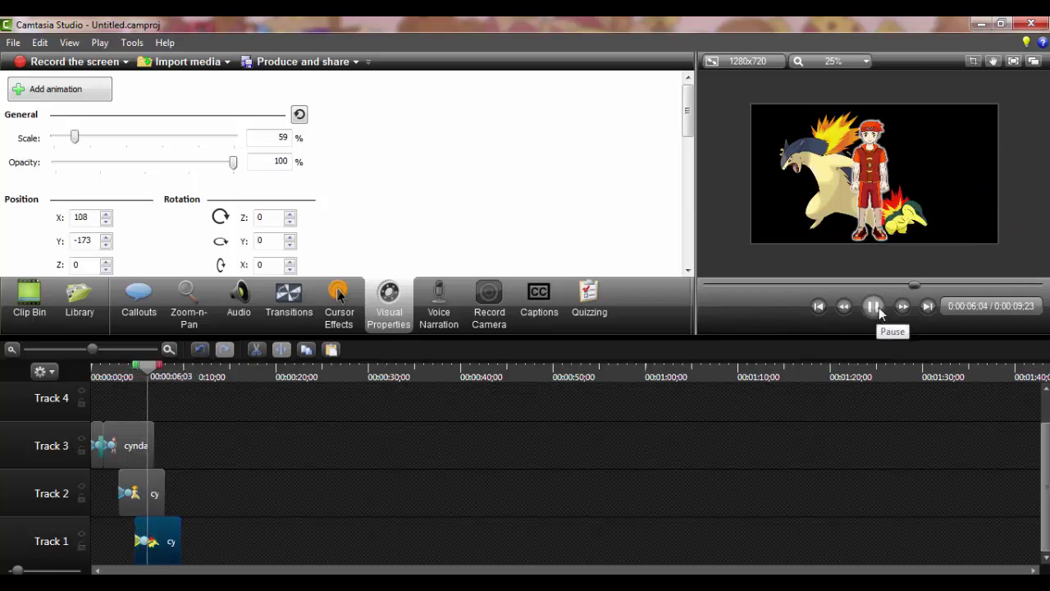
{"action": "left_click", "coordinate": [875, 306]}
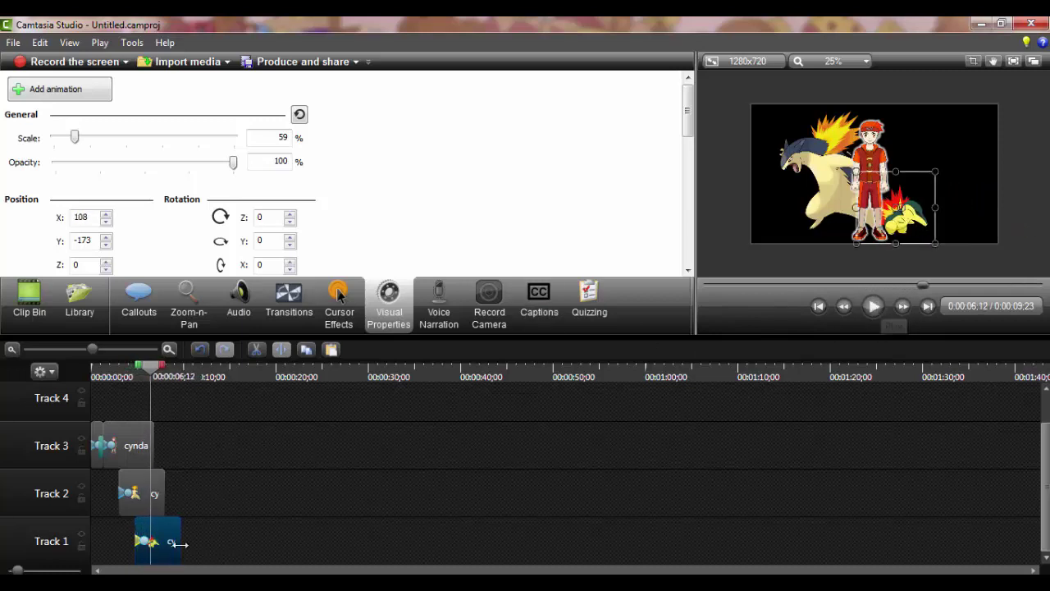
Step: Extend the cyndaquil1.png and cynda.PNG clips so they end together with the cyndaquil2.png clip
{"action": "left_click_drag", "start_coordinate": [164, 493], "coordinate": [181, 495]}
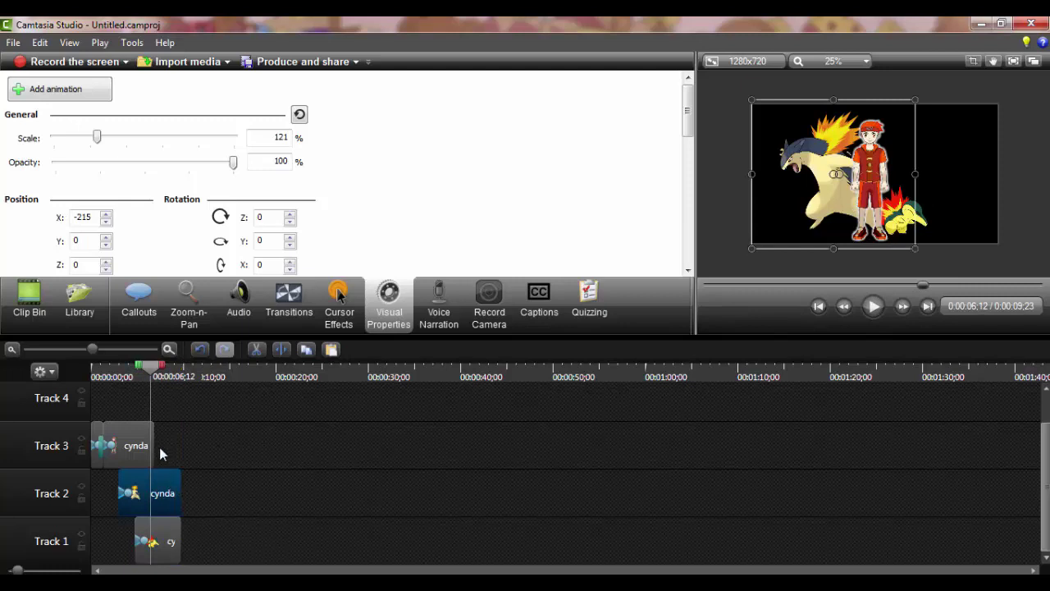
{"action": "left_click_drag", "start_coordinate": [151, 445], "coordinate": [175, 441]}
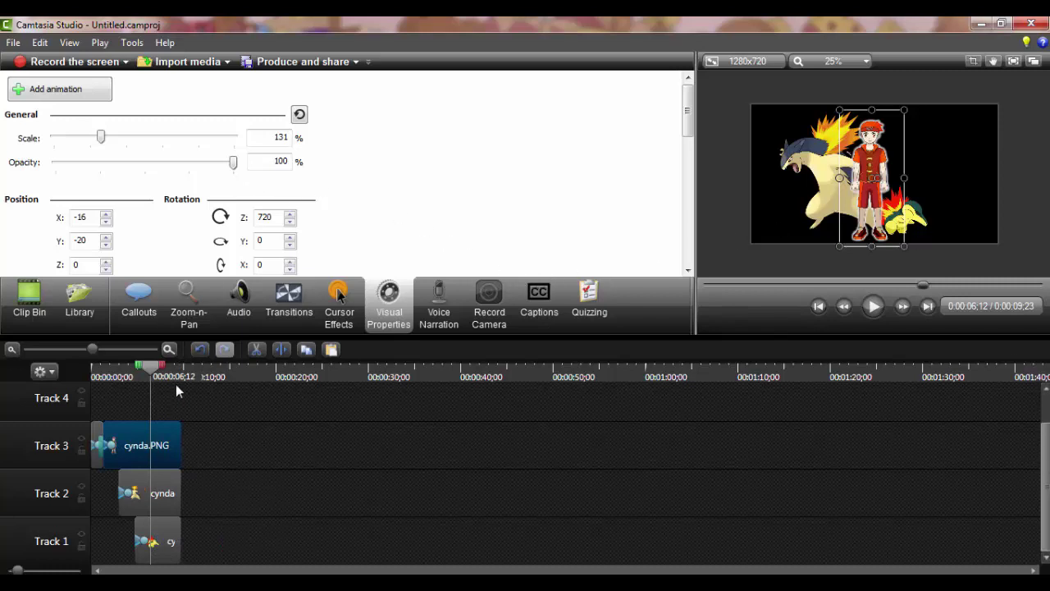
Step: Free Track 1 by moving cyndaquil.png and cynda.PNG to Track 4, cyndaquil1.png to Track 3 and cyndaquil2.png to Track 2
{"action": "left_click", "coordinate": [30, 297]}
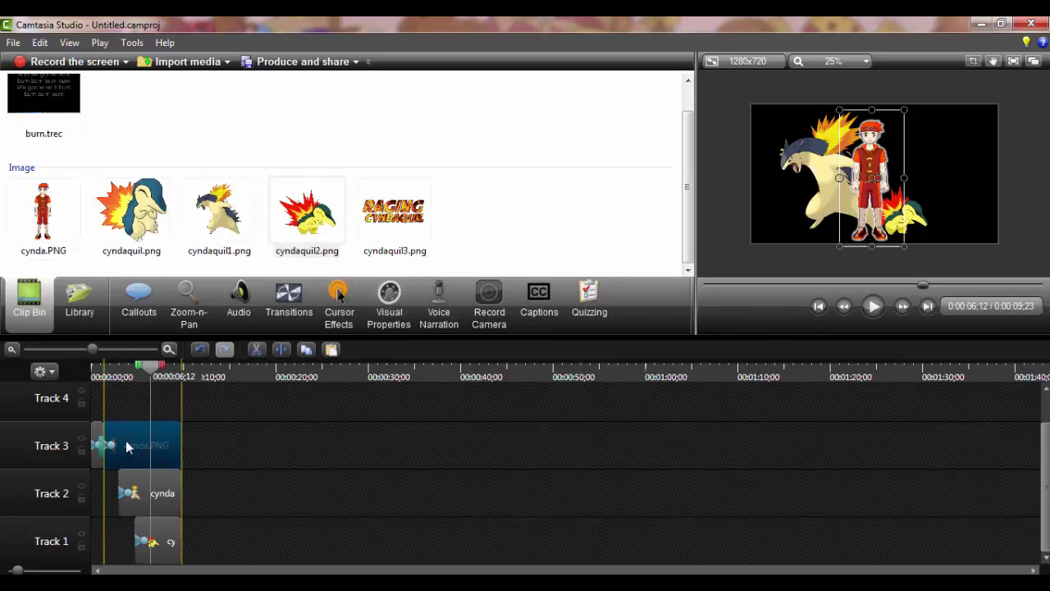
{"action": "left_click_drag", "start_coordinate": [127, 446], "coordinate": [121, 424]}
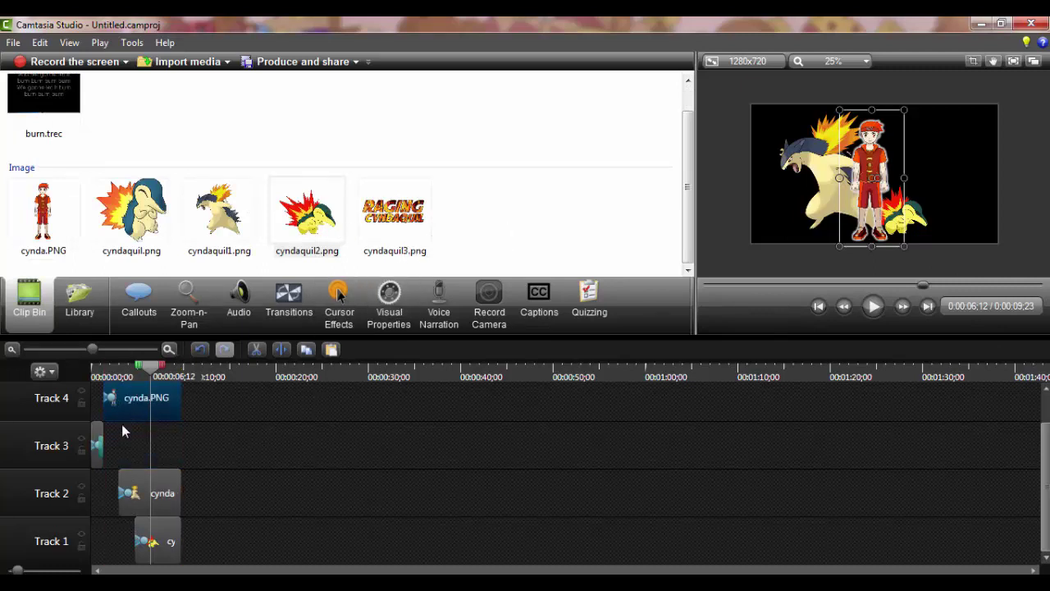
{"action": "left_click", "coordinate": [94, 457]}
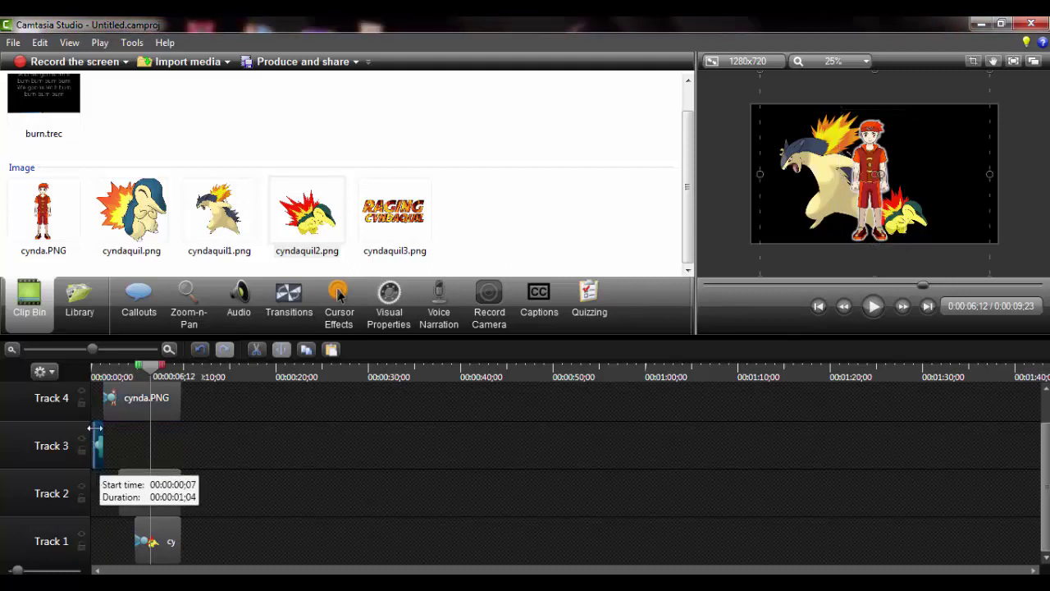
{"action": "left_click_drag", "start_coordinate": [95, 431], "coordinate": [97, 399]}
{"action": "left_click_drag", "start_coordinate": [143, 491], "coordinate": [150, 436]}
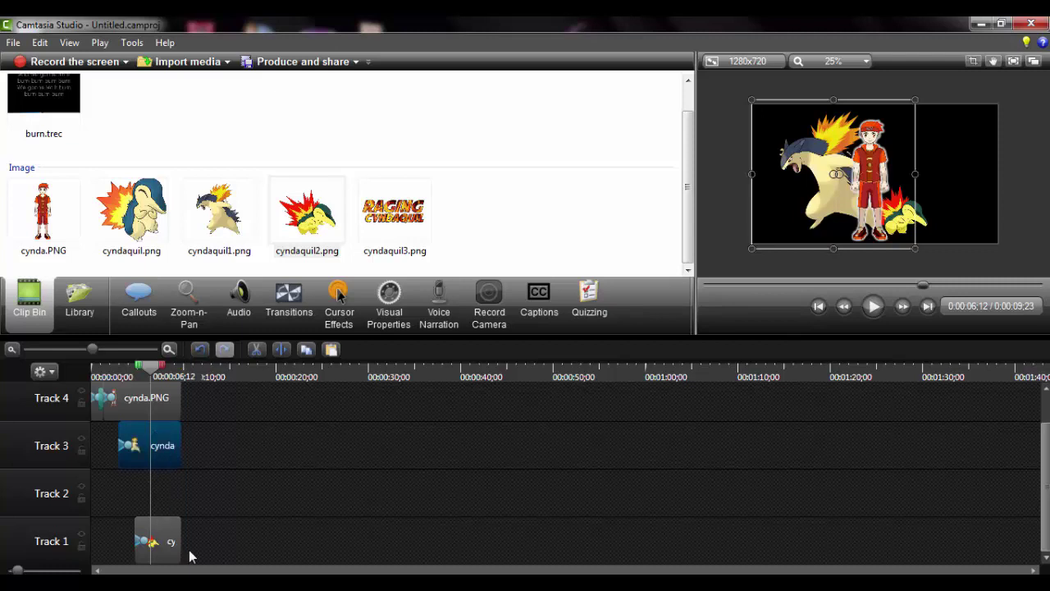
{"action": "left_click_drag", "start_coordinate": [167, 541], "coordinate": [166, 490]}
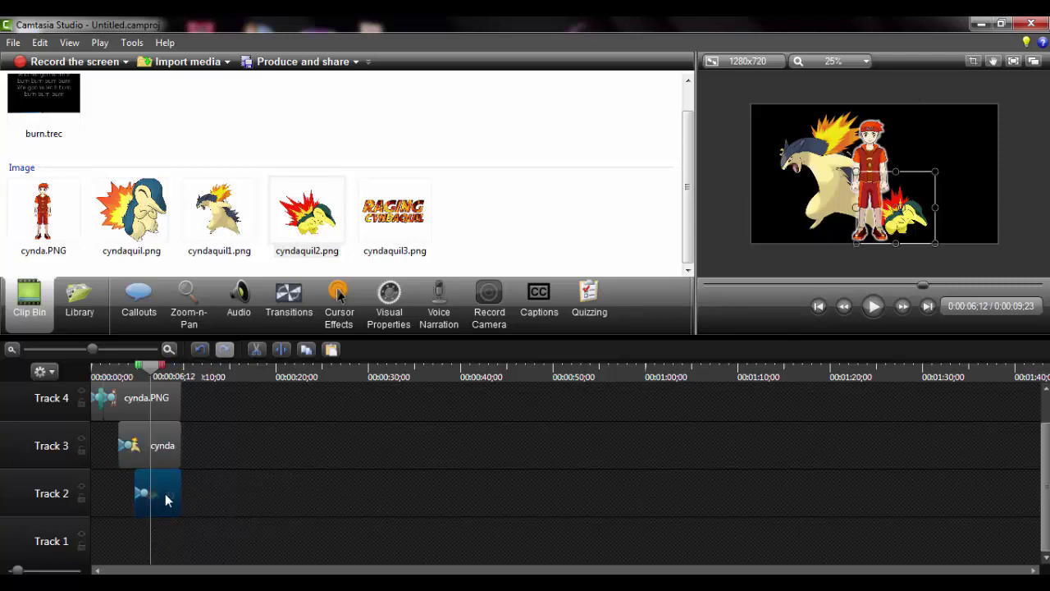
Step: Add cyndaquil3.png at 0:00:06;12 on a new Track 5 above the other clips, and lower and shrink it slightly on the canvas
{"action": "left_click_drag", "start_coordinate": [387, 232], "coordinate": [166, 539]}
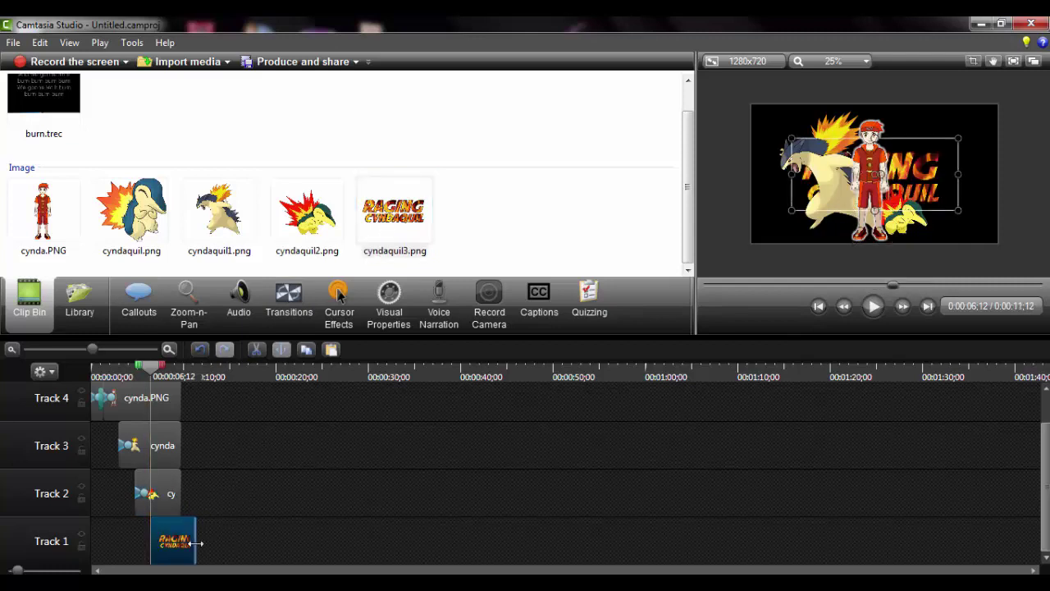
{"action": "left_click_drag", "start_coordinate": [181, 546], "coordinate": [183, 351]}
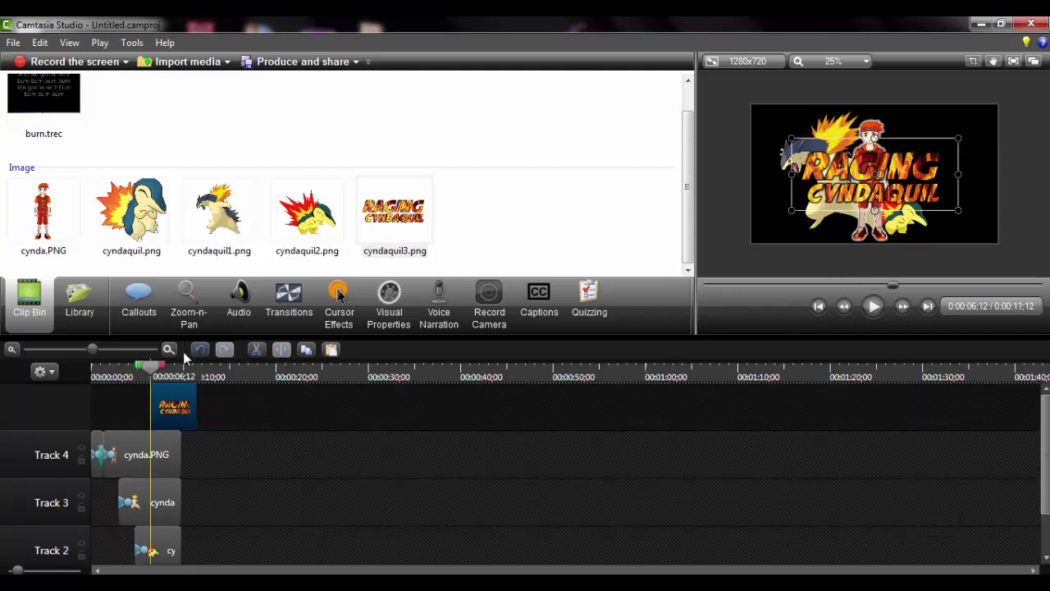
{"action": "left_click_drag", "start_coordinate": [895, 169], "coordinate": [908, 168]}
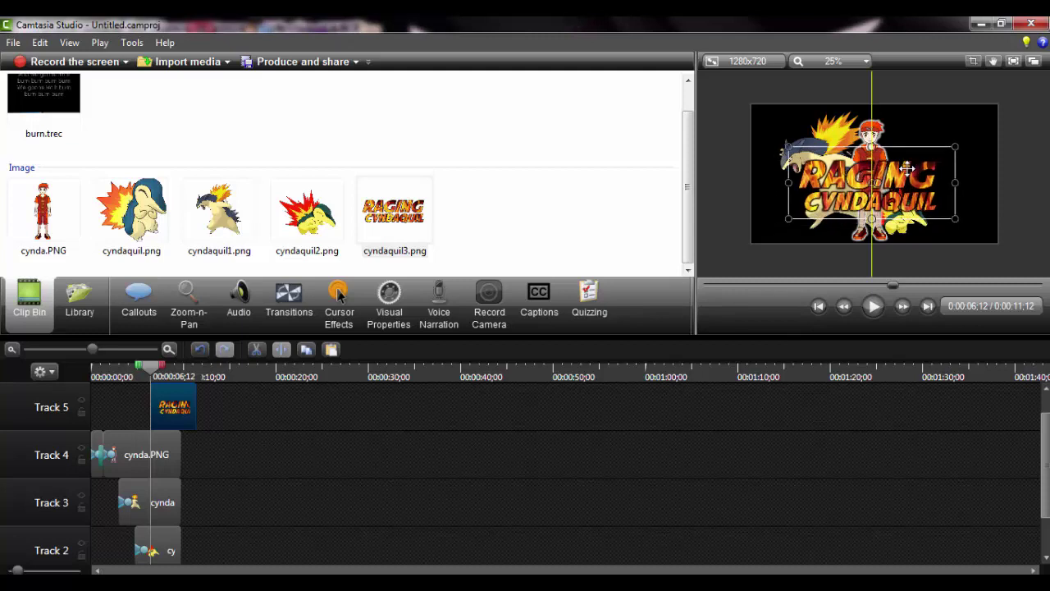
{"action": "mouse_move", "coordinate": [960, 146]}
{"action": "left_mouse_down"}
{"action": "mouse_move", "coordinate": [975, 131]}
{"action": "mouse_move", "coordinate": [951, 151]}
{"action": "mouse_move", "coordinate": [961, 144]}
{"action": "left_mouse_up"}
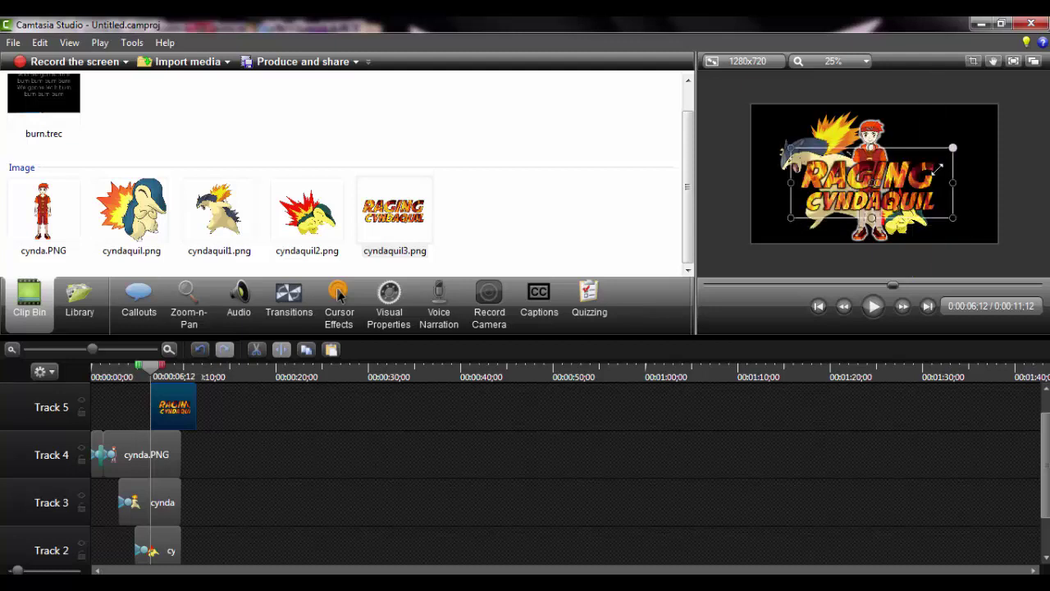
{"action": "left_click_drag", "start_coordinate": [950, 164], "coordinate": [946, 166]}
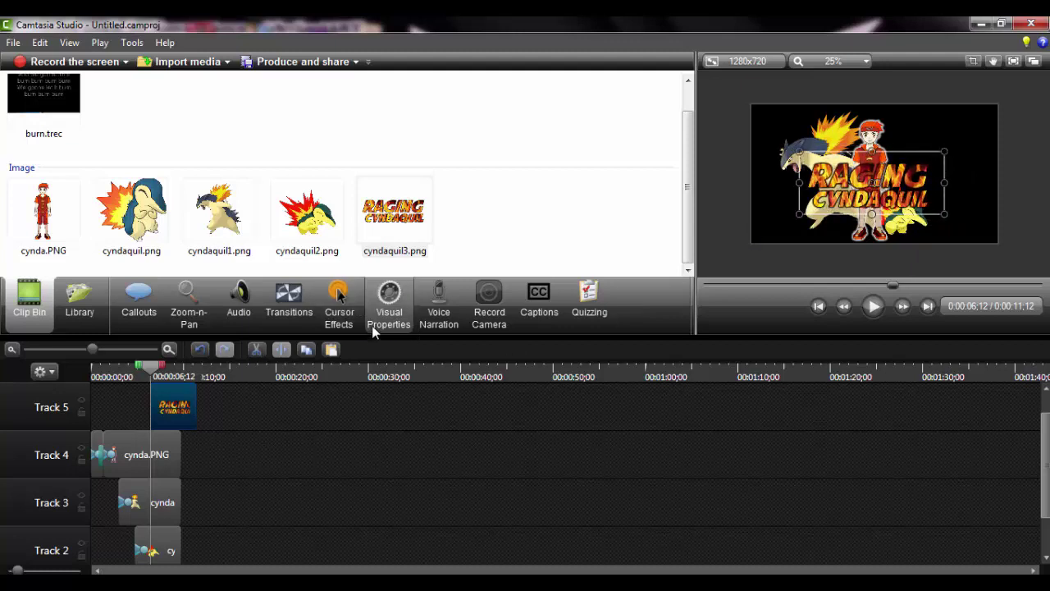
Step: Apply the Glow transition to the start of the cyndaquil3.png clip and preview it from 0:00:04;23 up to 0:00:08;05
{"action": "left_click", "coordinate": [291, 316]}
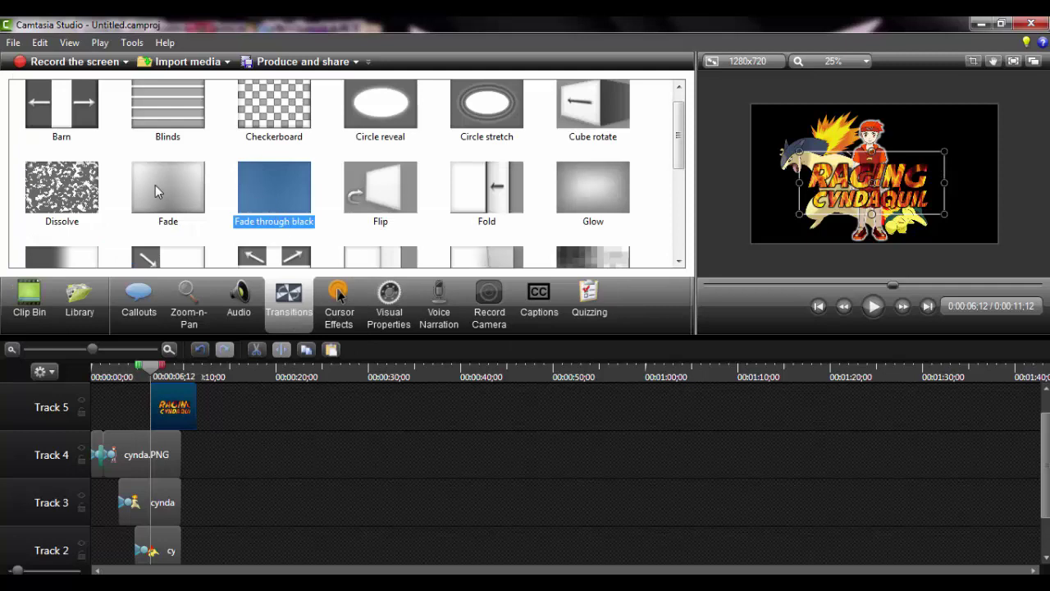
{"action": "mouse_move", "coordinate": [614, 185]}
{"action": "left_mouse_down"}
{"action": "mouse_move", "coordinate": [189, 400]}
{"action": "mouse_move", "coordinate": [153, 406]}
{"action": "mouse_move", "coordinate": [151, 371]}
{"action": "mouse_move", "coordinate": [137, 371]}
{"action": "left_mouse_up"}
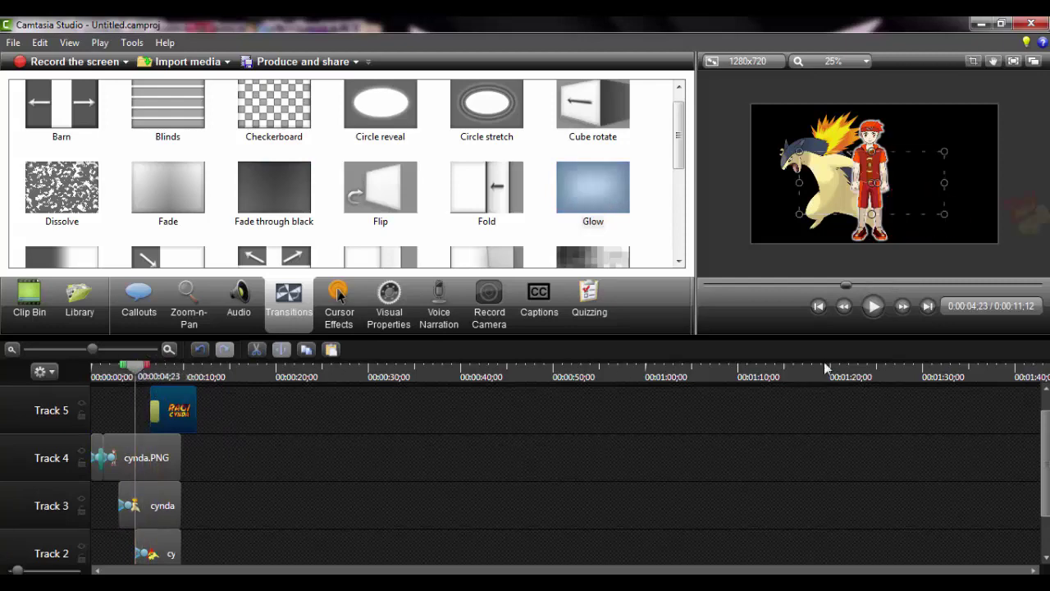
{"action": "left_click", "coordinate": [882, 312]}
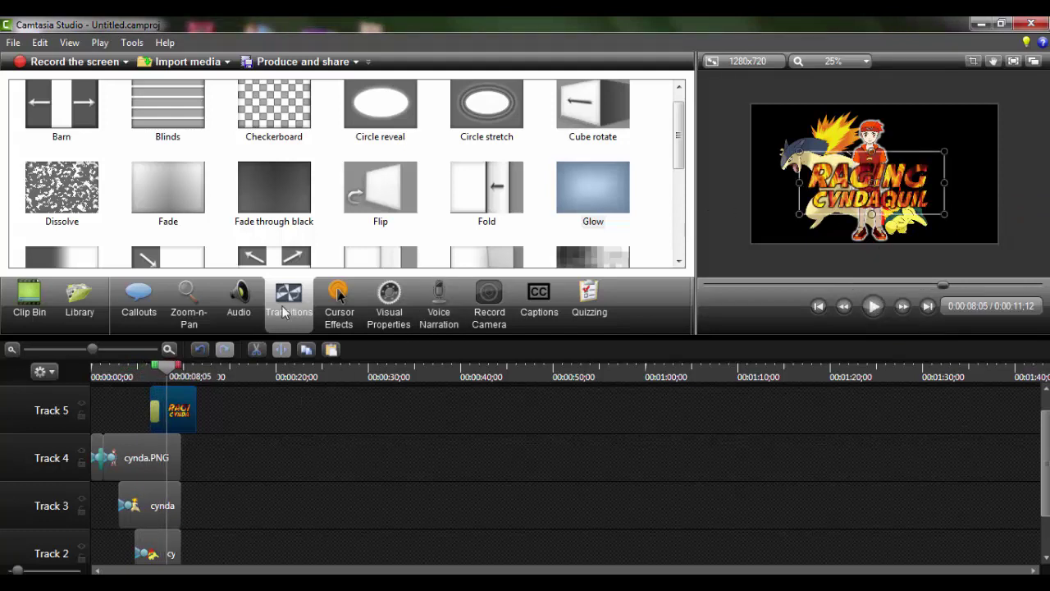
Step: Animate the cyndaquil3.png title to grow to 125% scale at 0:00:08;05 and shrink to 99% at 0:00:08;07
{"action": "left_click", "coordinate": [390, 310]}
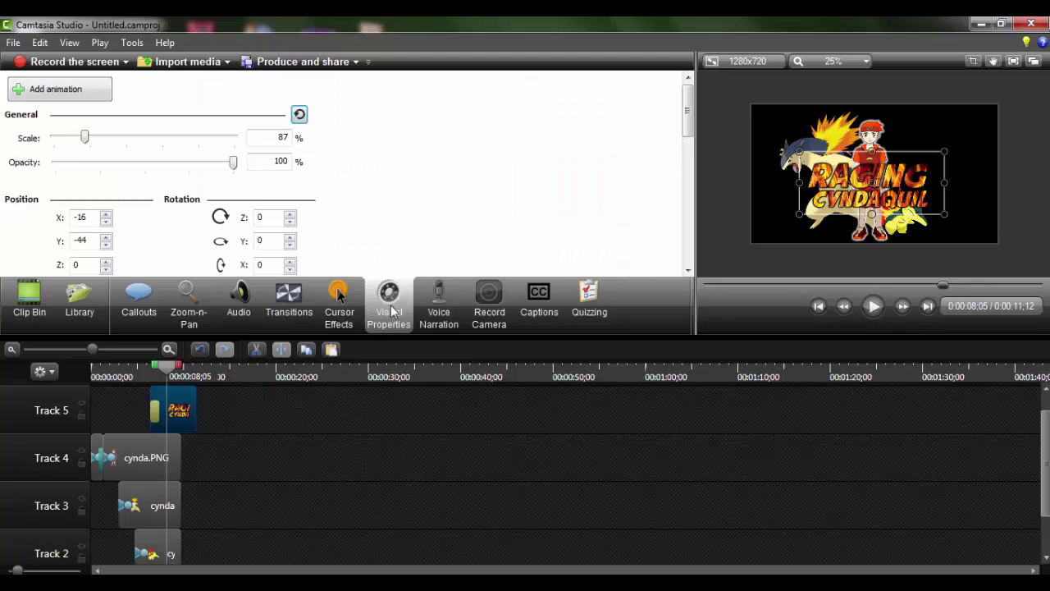
{"action": "left_click", "coordinate": [82, 92]}
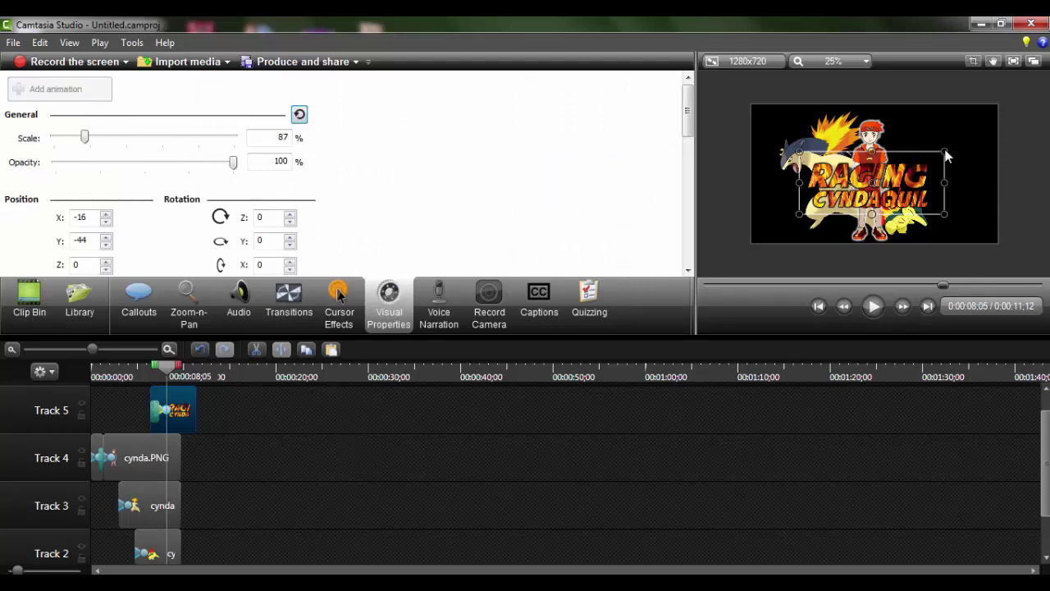
{"action": "left_click_drag", "start_coordinate": [942, 152], "coordinate": [965, 137]}
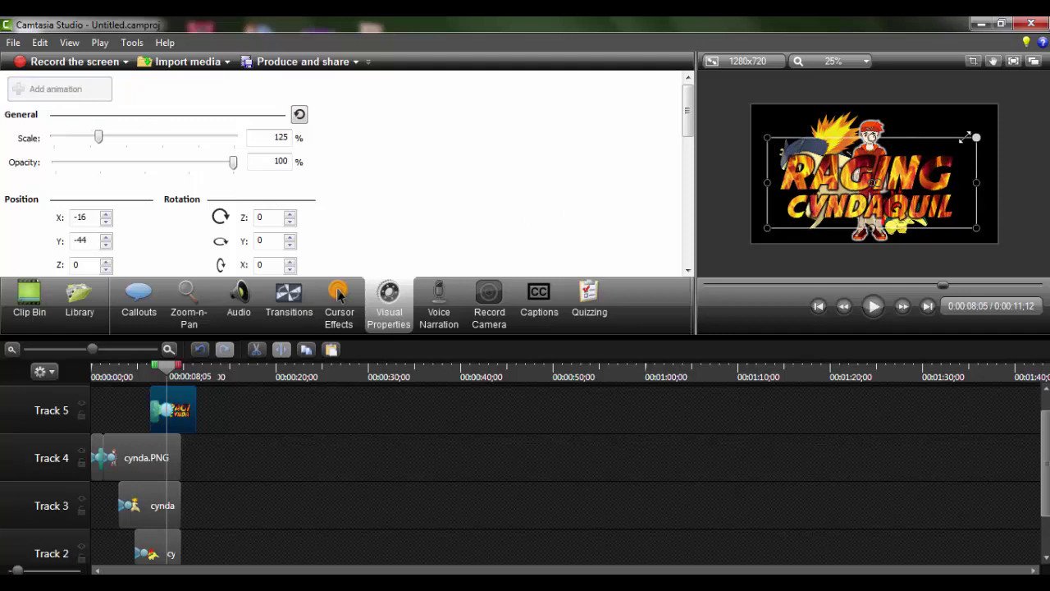
{"action": "left_click", "coordinate": [173, 374]}
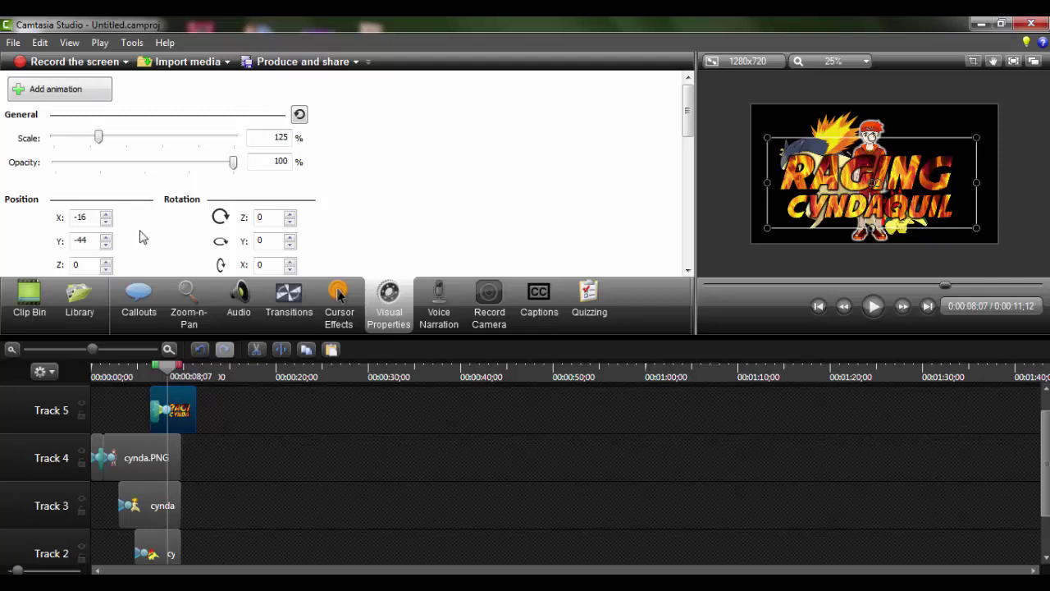
{"action": "left_click", "coordinate": [88, 93]}
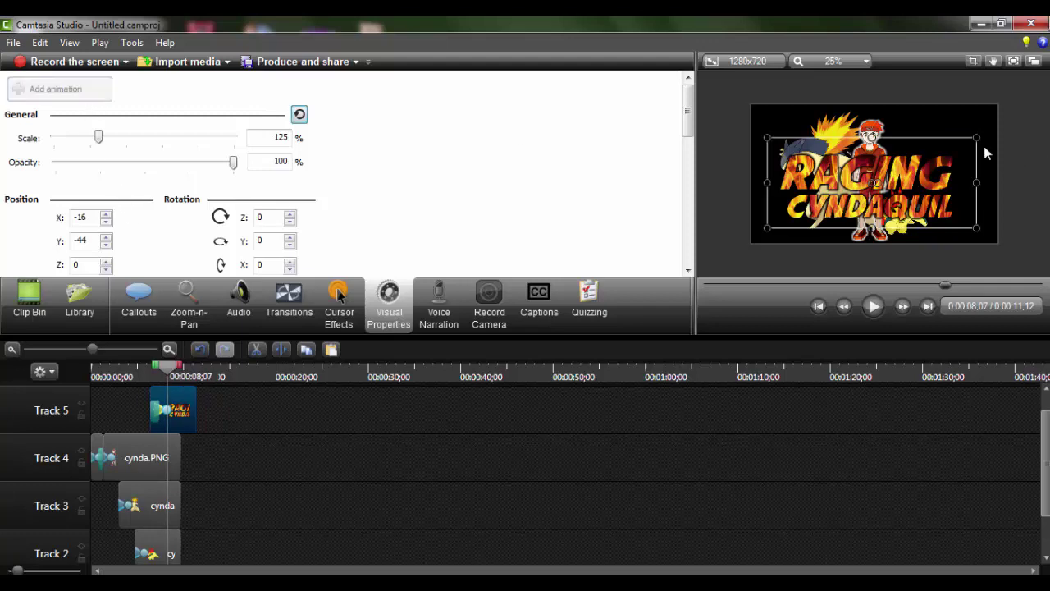
{"action": "left_click_drag", "start_coordinate": [977, 137], "coordinate": [938, 158]}
Step: Animate the title to scale up to 135% at 0:00:08;19 and back down to 101% at 0:00:08;26
{"action": "left_click_drag", "start_coordinate": [162, 376], "coordinate": [170, 375]}
{"action": "left_click", "coordinate": [90, 89]}
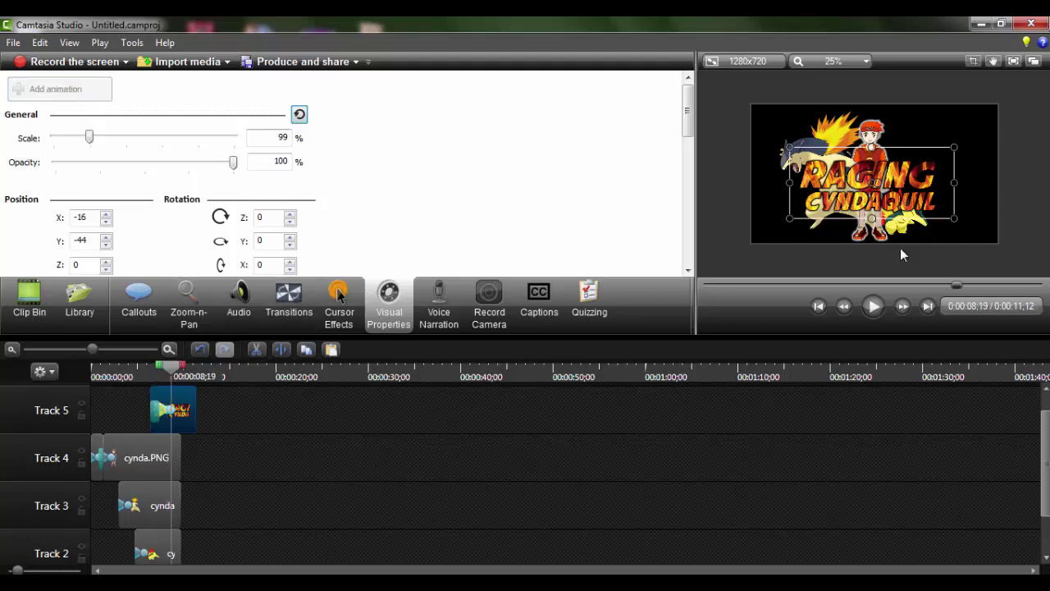
{"action": "left_click_drag", "start_coordinate": [954, 147], "coordinate": [981, 136]}
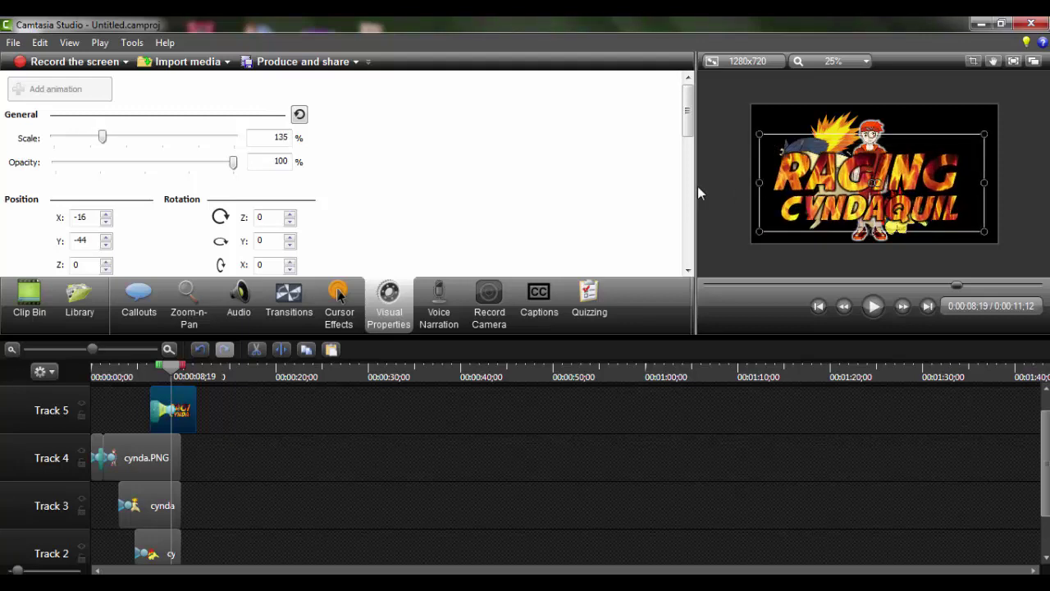
{"action": "left_click", "coordinate": [172, 371]}
{"action": "left_click", "coordinate": [80, 99]}
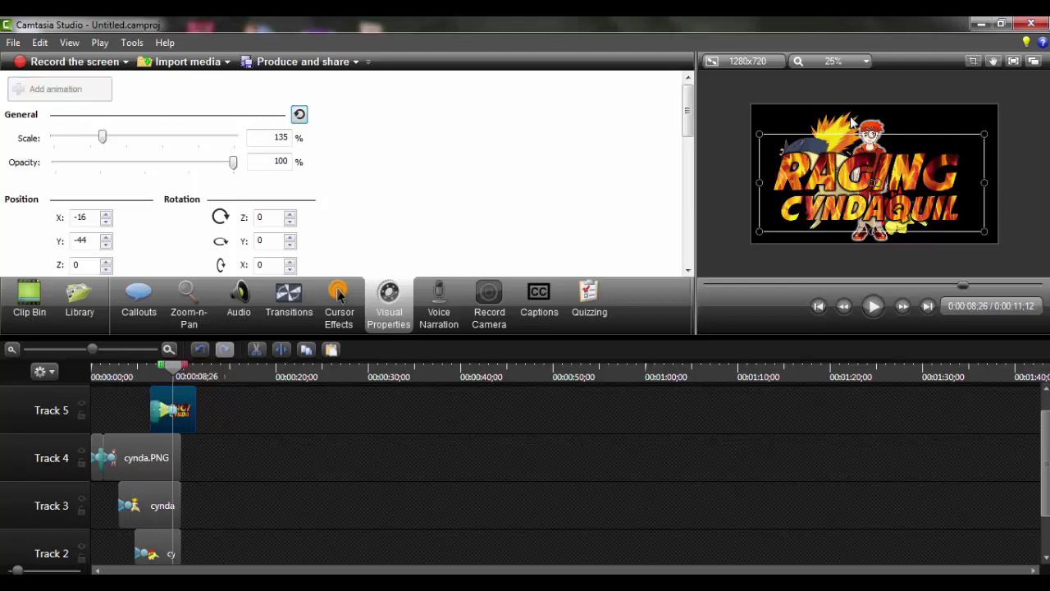
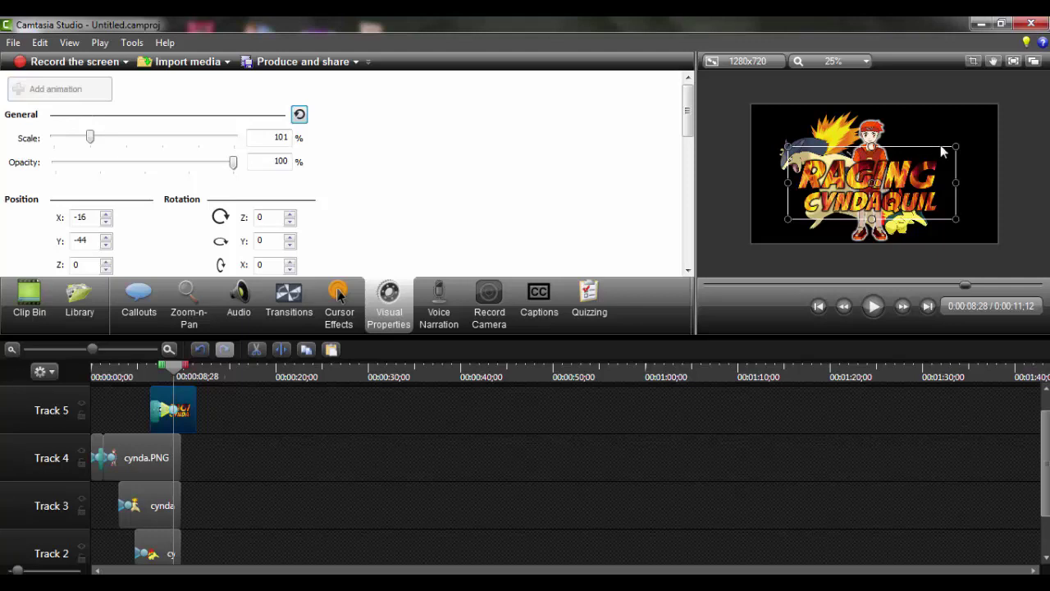
Step: Enlarge the title to 143% scale at 0:00:08;28 and add an animation to 154% at 0:00:09;23
{"action": "left_click_drag", "start_coordinate": [955, 147], "coordinate": [992, 131]}
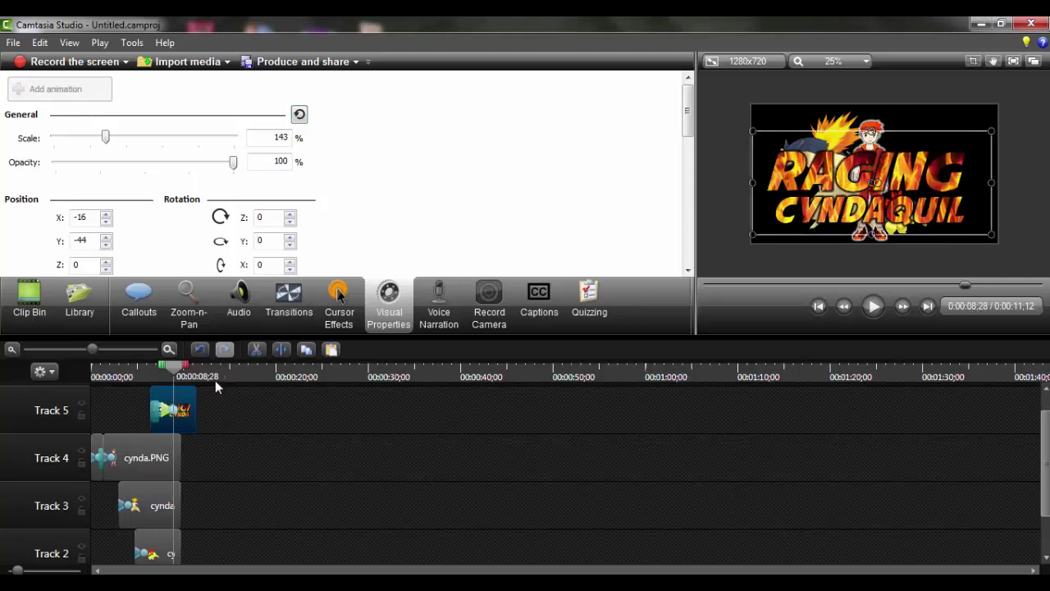
{"action": "left_click_drag", "start_coordinate": [173, 369], "coordinate": [180, 369]}
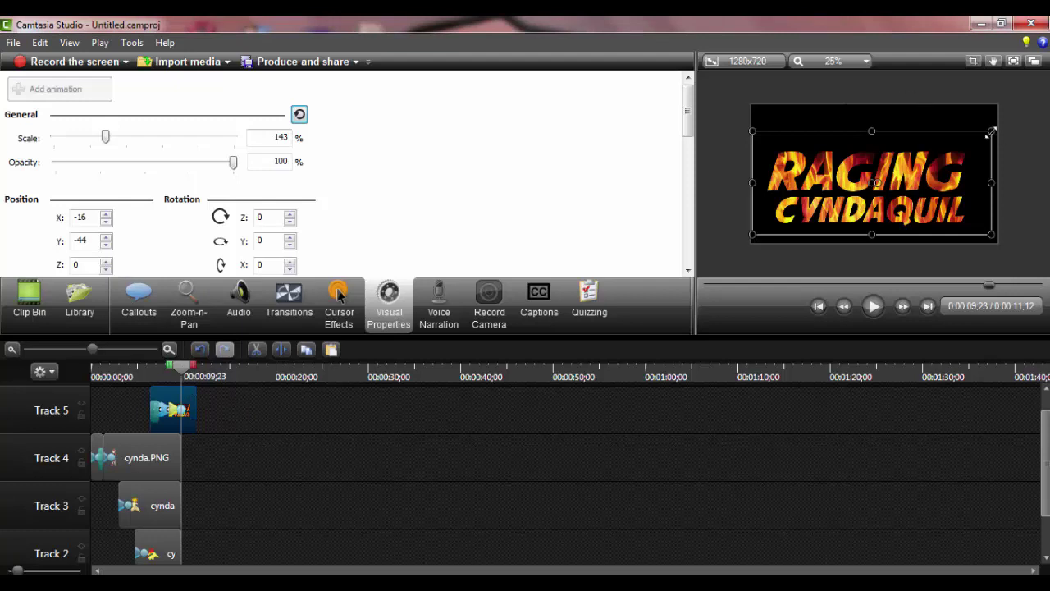
{"action": "left_click_drag", "start_coordinate": [990, 132], "coordinate": [1000, 127]}
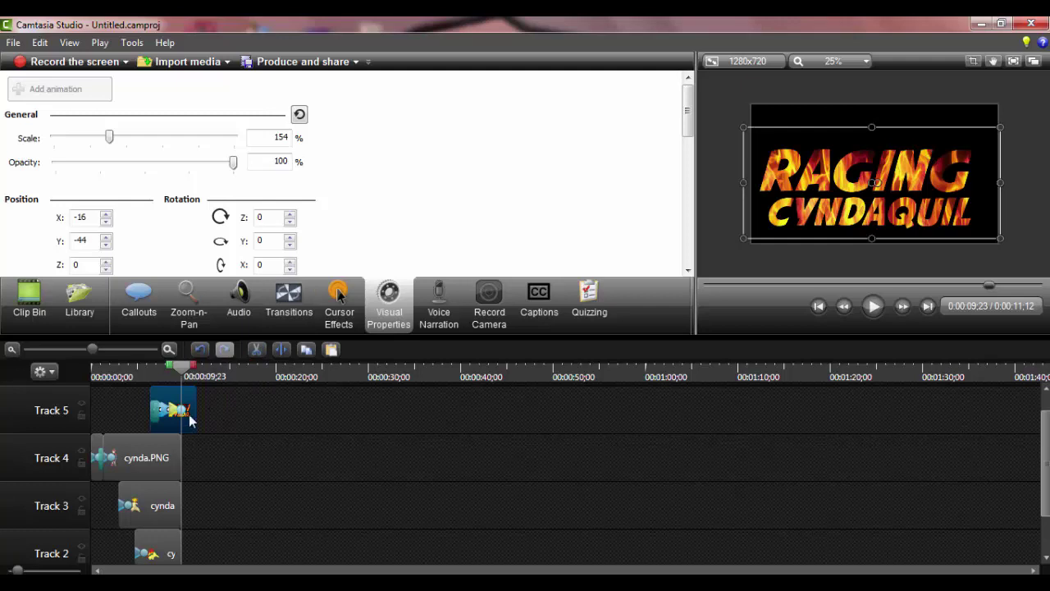
Step: Extend the cynda.PNG, cyndaquil1.png and cyndaquil2.png clips on Tracks 4, 3 and 2 to end together with the title clip
{"action": "left_click", "coordinate": [189, 371]}
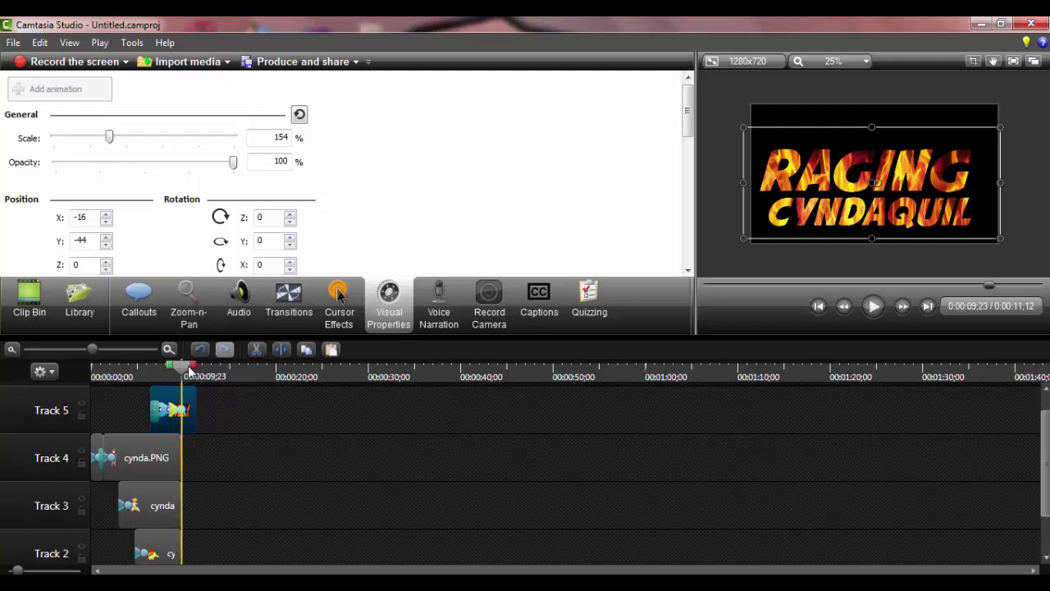
{"action": "left_click", "coordinate": [184, 371]}
{"action": "left_click", "coordinate": [175, 451]}
{"action": "left_click_drag", "start_coordinate": [174, 449], "coordinate": [195, 457]}
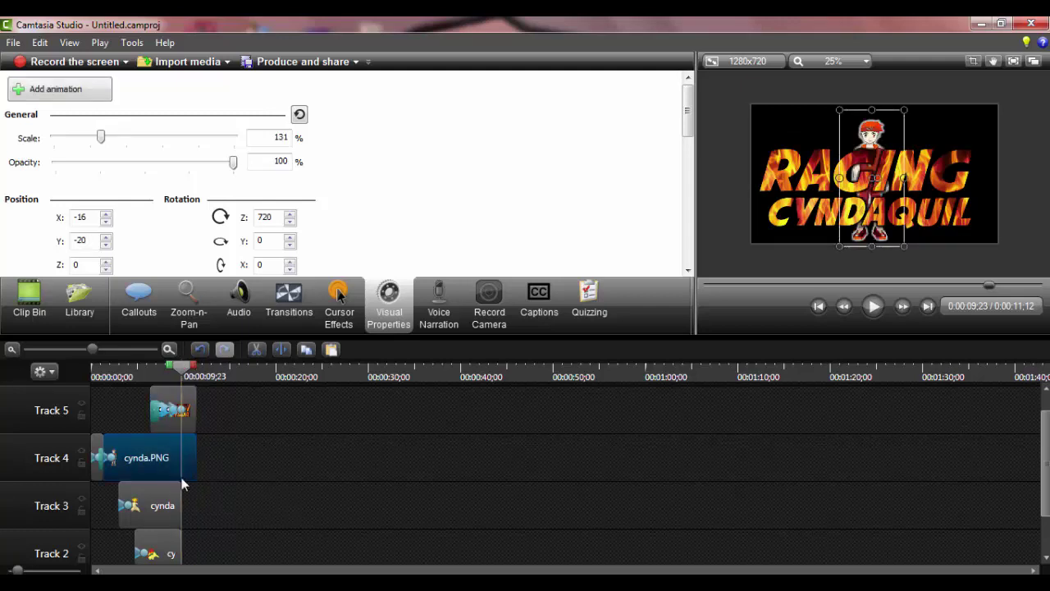
{"action": "left_click_drag", "start_coordinate": [180, 499], "coordinate": [192, 498]}
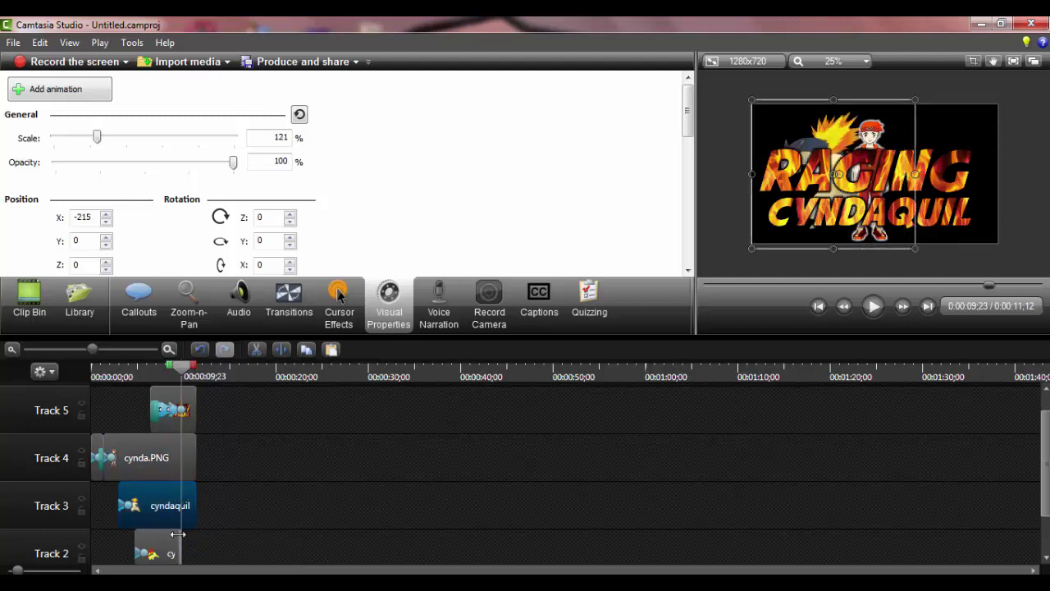
{"action": "left_click_drag", "start_coordinate": [179, 544], "coordinate": [192, 538]}
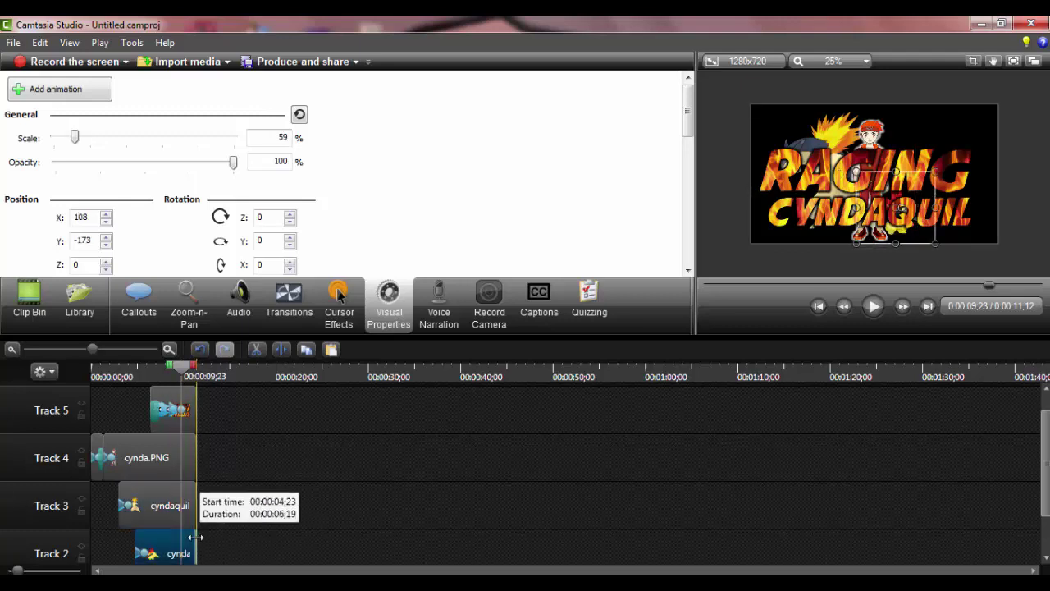
Step: Add an animation to the title clip at 0:00:09;28 that shrinks it to 100% scale
{"action": "left_click", "coordinate": [179, 400]}
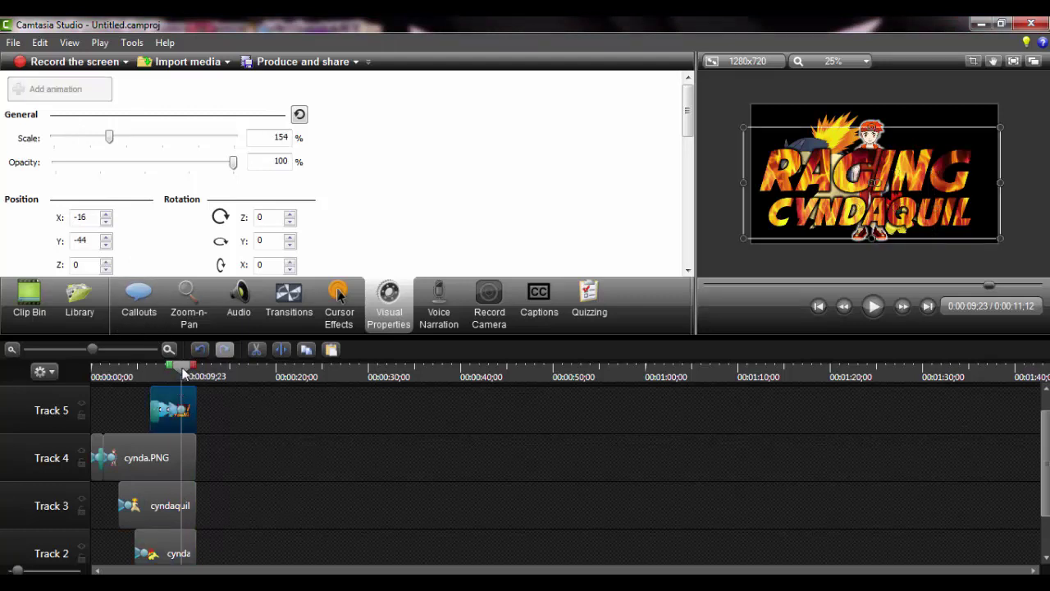
{"action": "left_click_drag", "start_coordinate": [183, 372], "coordinate": [185, 374]}
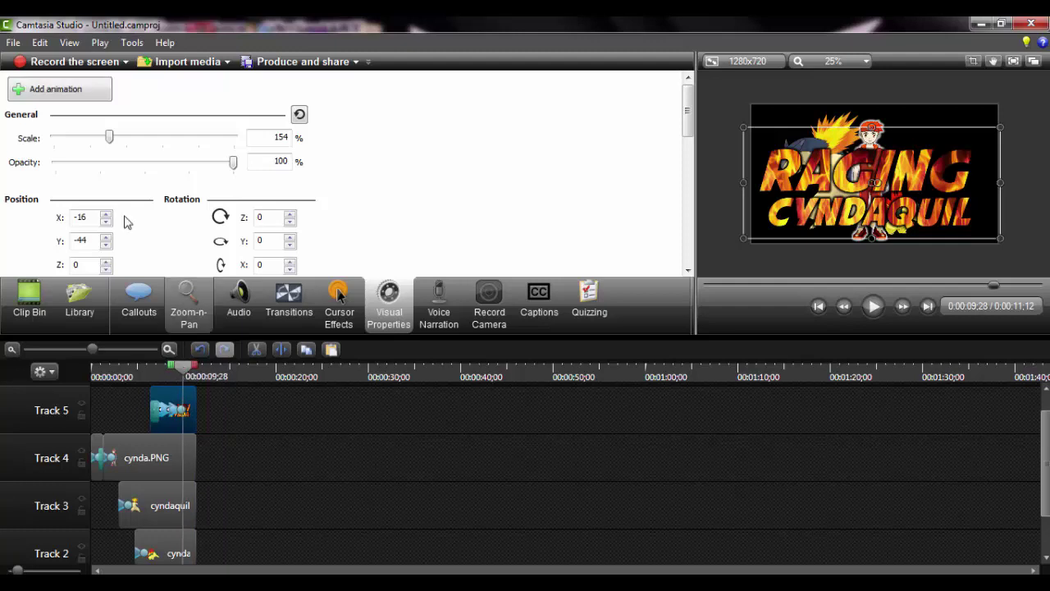
{"action": "left_click", "coordinate": [82, 92]}
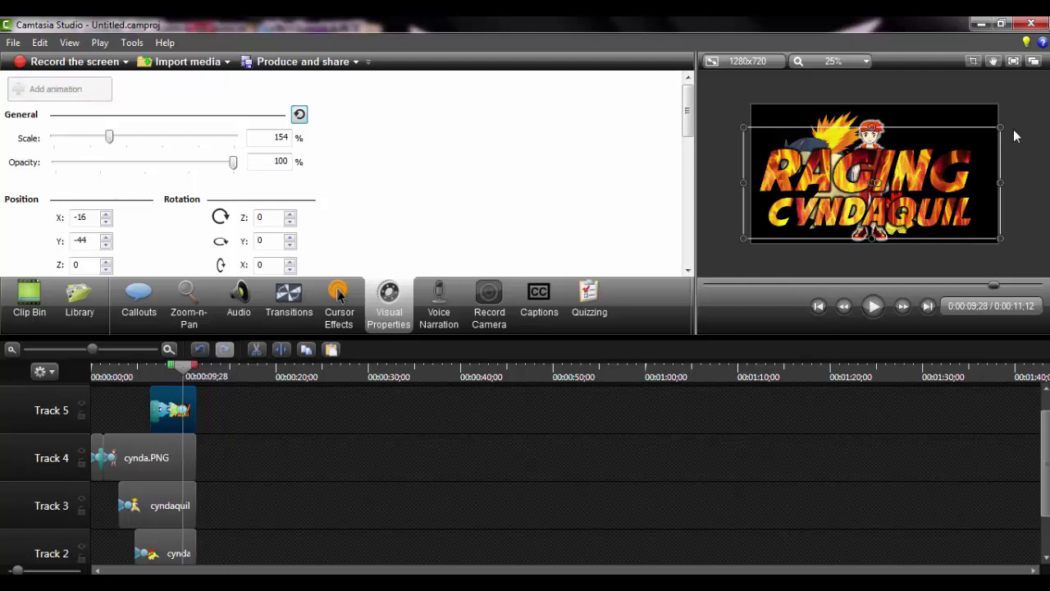
{"action": "left_click_drag", "start_coordinate": [1000, 128], "coordinate": [657, 233]}
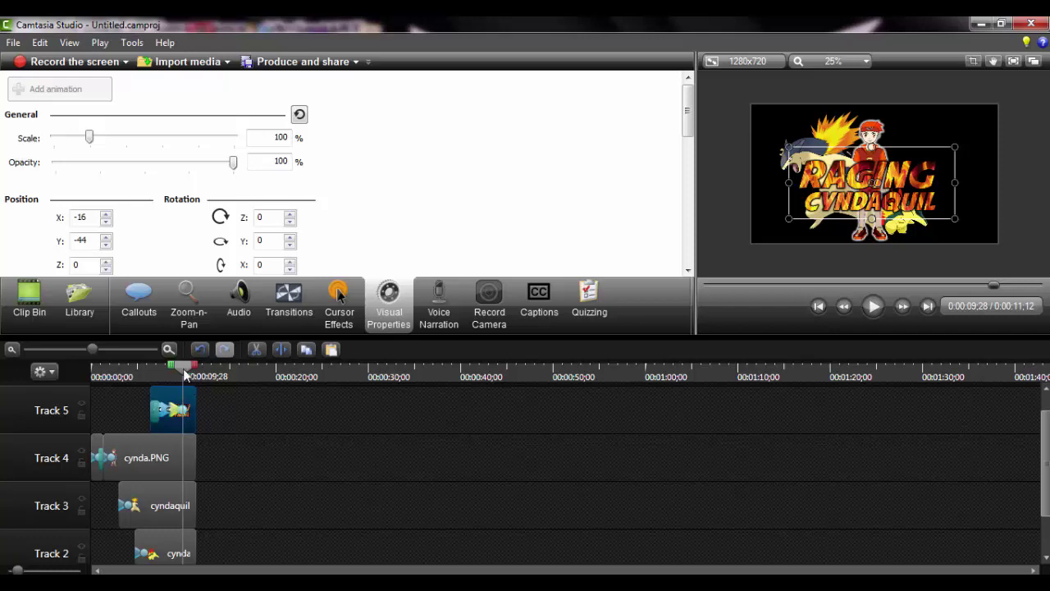
Step: Animate the title to grow to 142% scale at 0:00:10;00 and shrink to 100% at 0:00:10;02
{"action": "left_click", "coordinate": [185, 375]}
{"action": "left_click", "coordinate": [59, 90]}
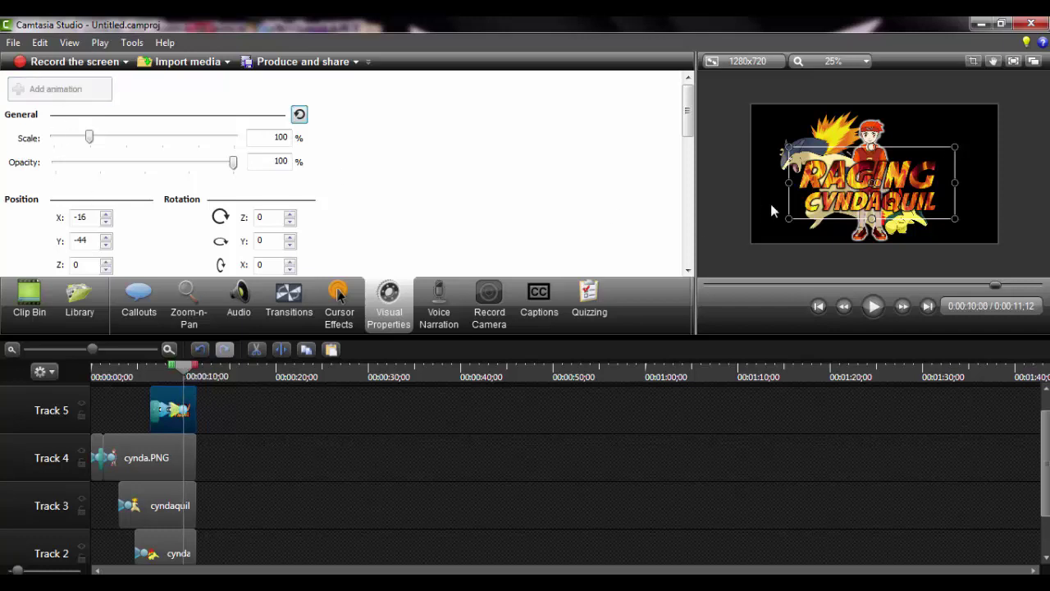
{"action": "left_click_drag", "start_coordinate": [954, 147], "coordinate": [990, 132]}
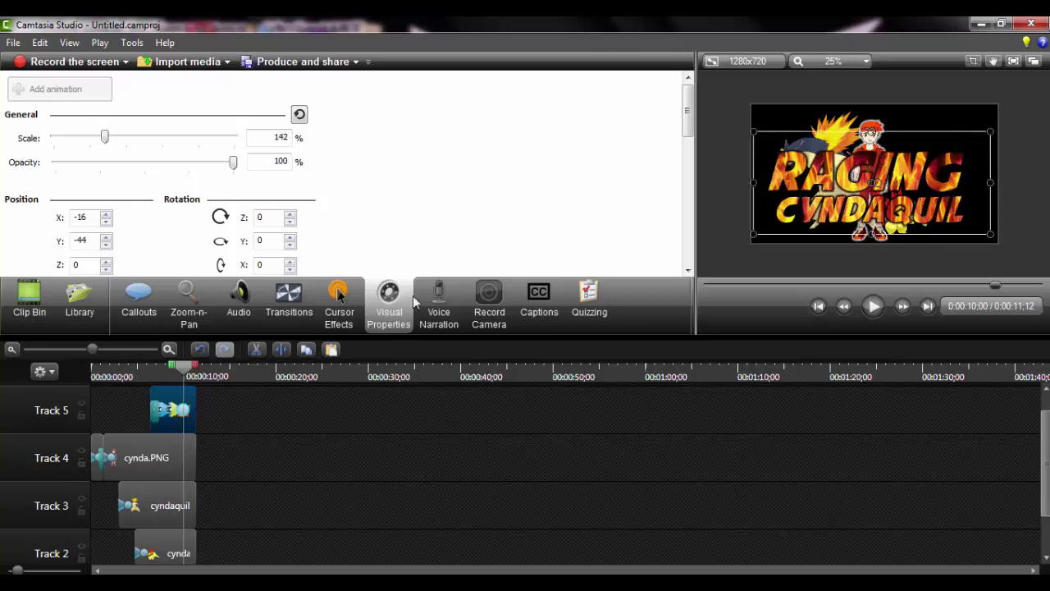
{"action": "left_click", "coordinate": [186, 371]}
{"action": "left_click", "coordinate": [96, 97]}
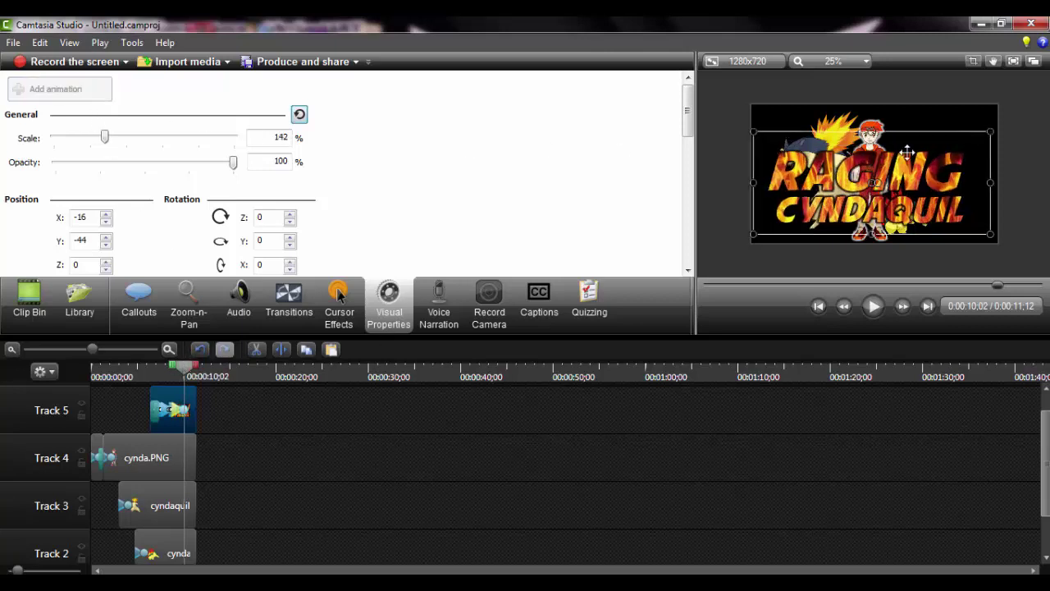
{"action": "left_click_drag", "start_coordinate": [993, 132], "coordinate": [957, 149]}
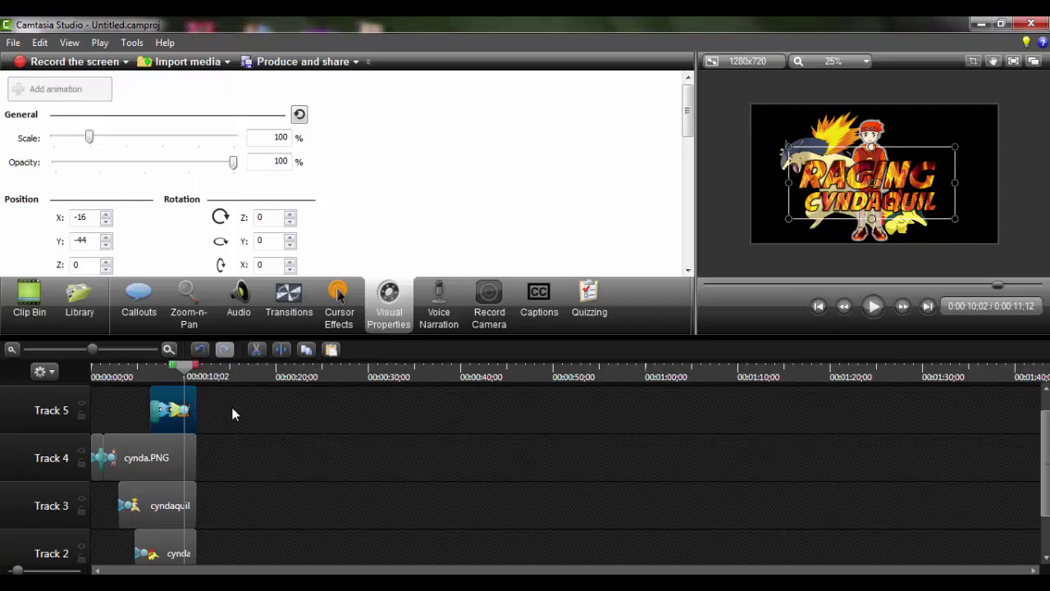
Step: Trim the ends of the title clip on Track 5 and the cynda.PNG clip on Track 4 to about 0:00:10;02
{"action": "right_click", "coordinate": [572, 394]}
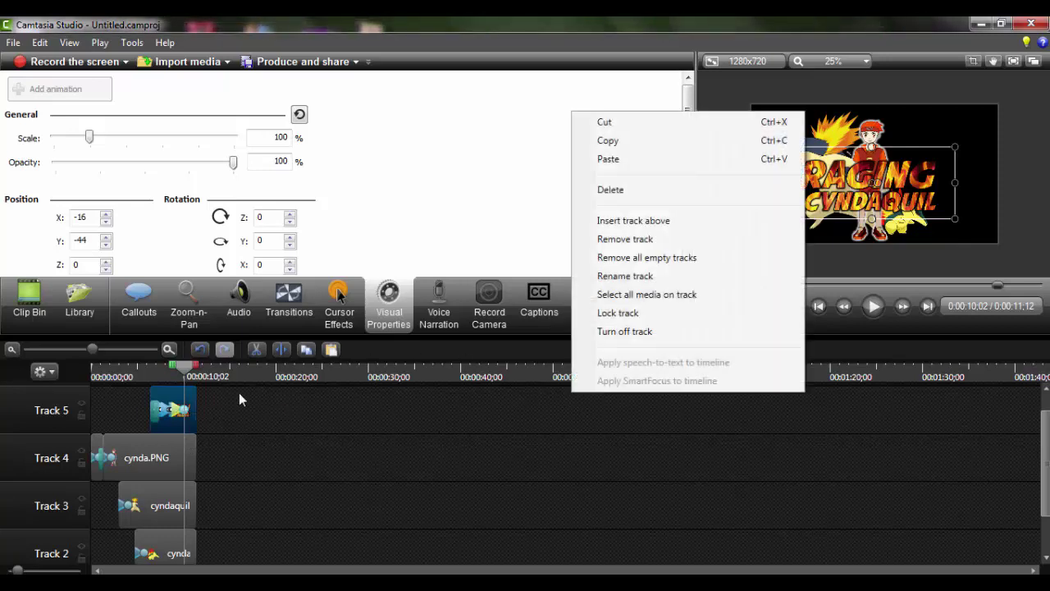
{"action": "left_click", "coordinate": [215, 395]}
{"action": "left_click_drag", "start_coordinate": [194, 394], "coordinate": [184, 396]}
{"action": "left_click_drag", "start_coordinate": [195, 454], "coordinate": [185, 455]}
{"action": "scroll", "coordinate": [192, 450], "scroll_direction": "down", "scroll_amount": 1}
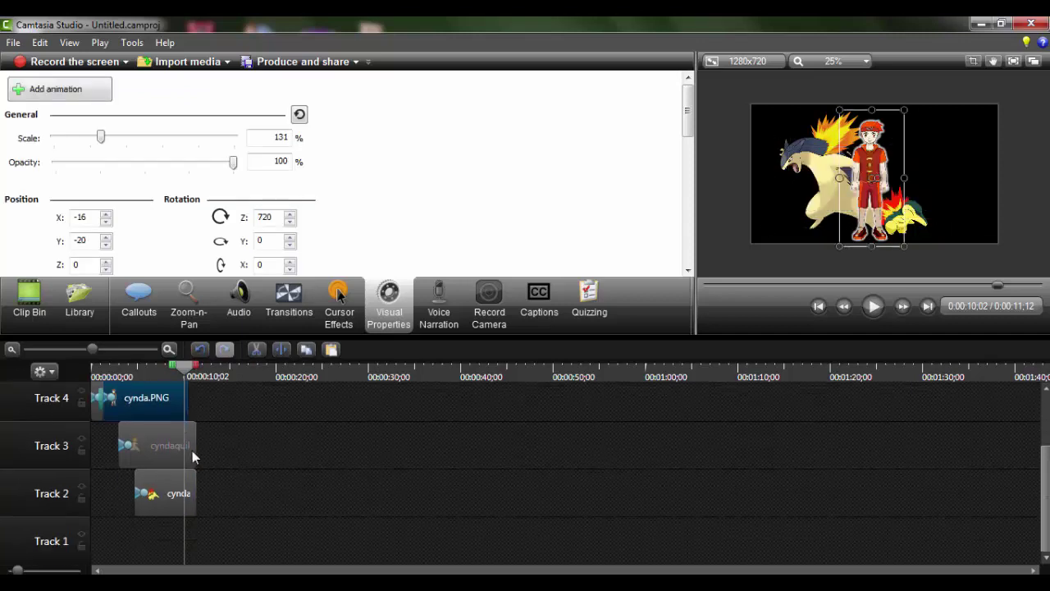
Step: Preview the whole intro from the beginning in full screen mode
{"action": "scroll", "coordinate": [921, 196], "scroll_direction": "up", "scroll_amount": 3}
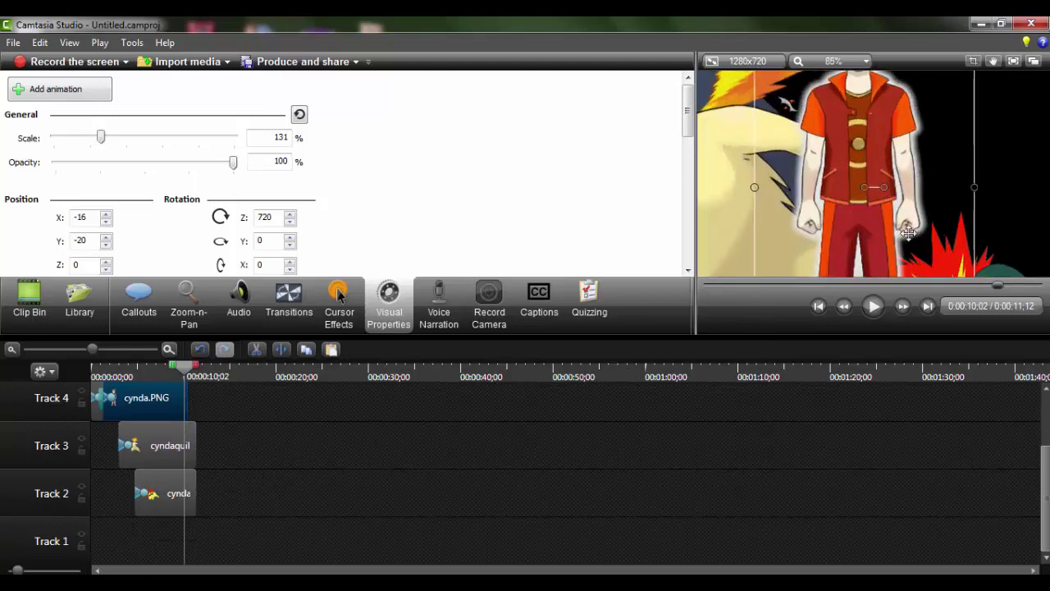
{"action": "left_click_drag", "start_coordinate": [993, 286], "coordinate": [707, 282]}
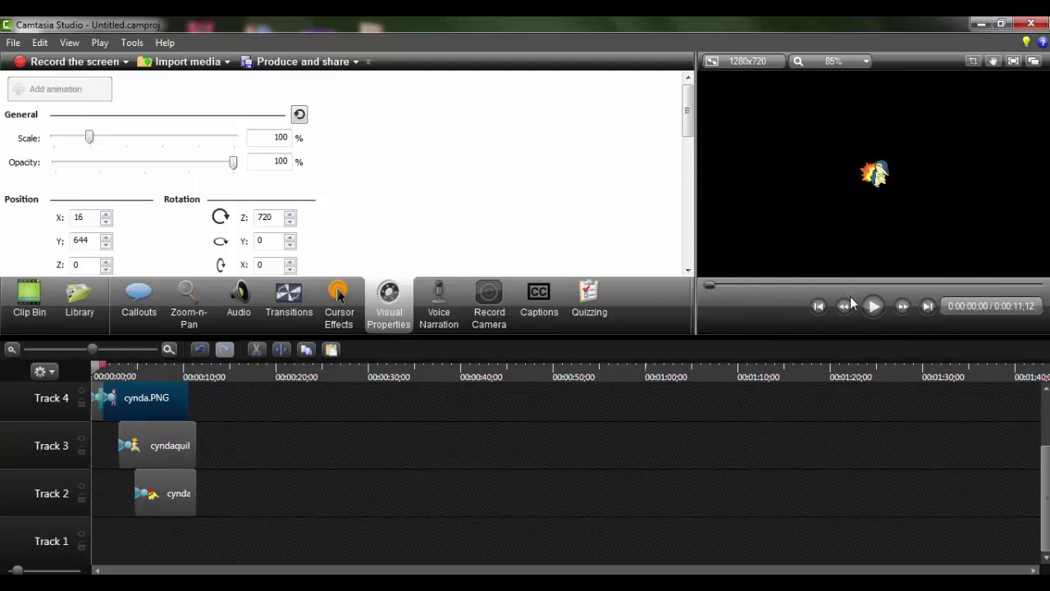
{"action": "left_click", "coordinate": [875, 307]}
{"action": "left_click", "coordinate": [1013, 62]}
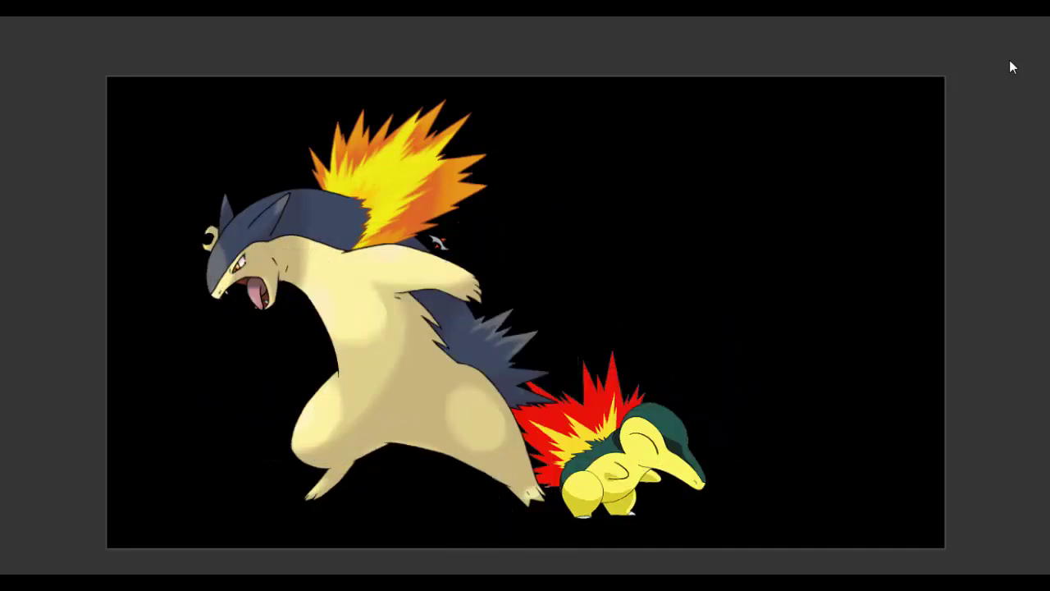
{"action": "key", "text": "Escape"}
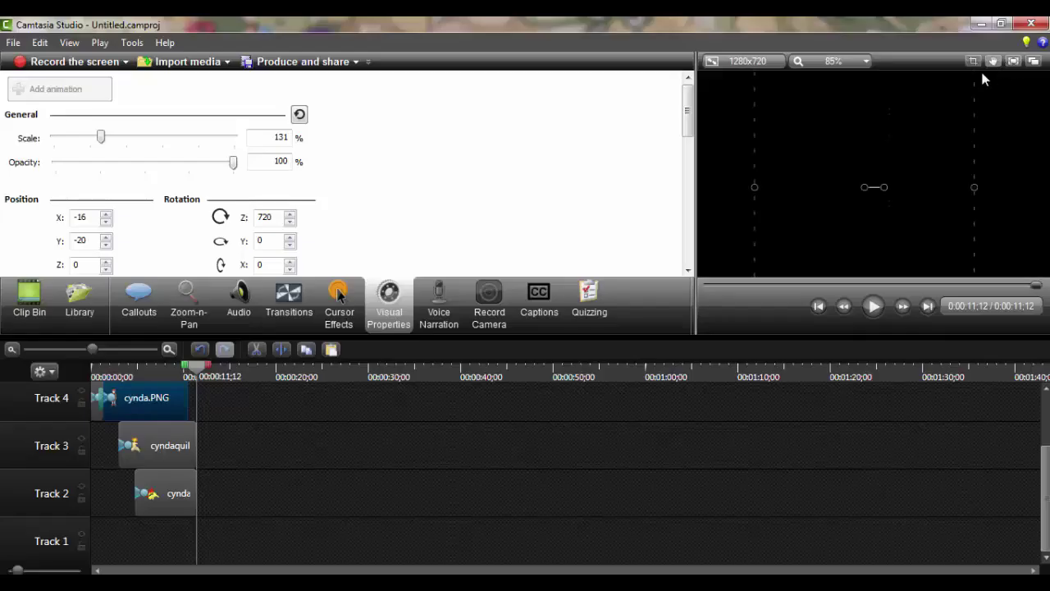
Step: Replay the intro in full screen mode from 0:00:04;06 to the end
{"action": "scroll", "coordinate": [871, 270], "scroll_direction": "down", "scroll_amount": 3}
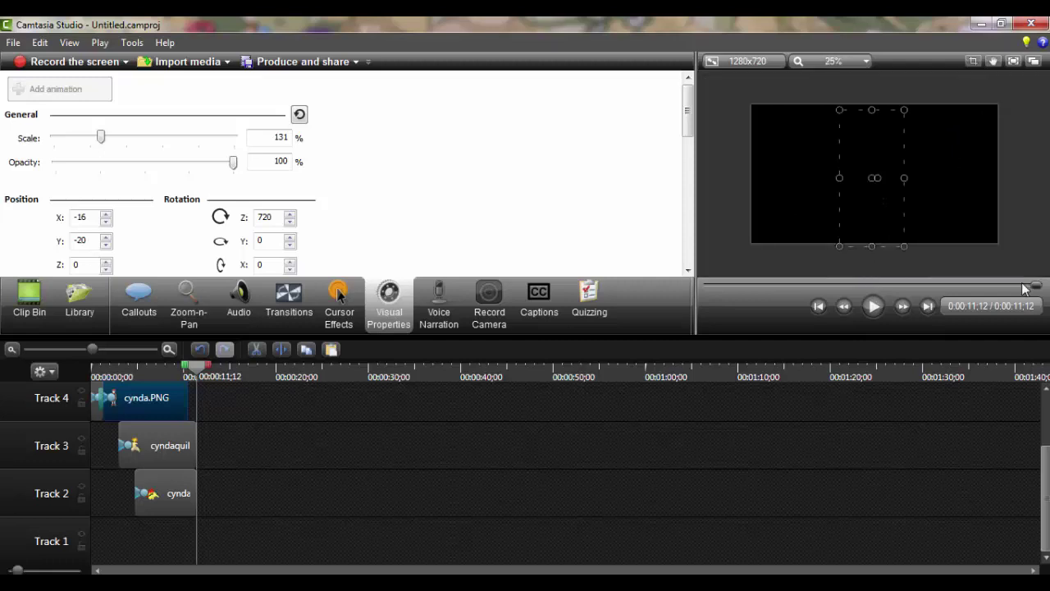
{"action": "left_click_drag", "start_coordinate": [1032, 283], "coordinate": [828, 283]}
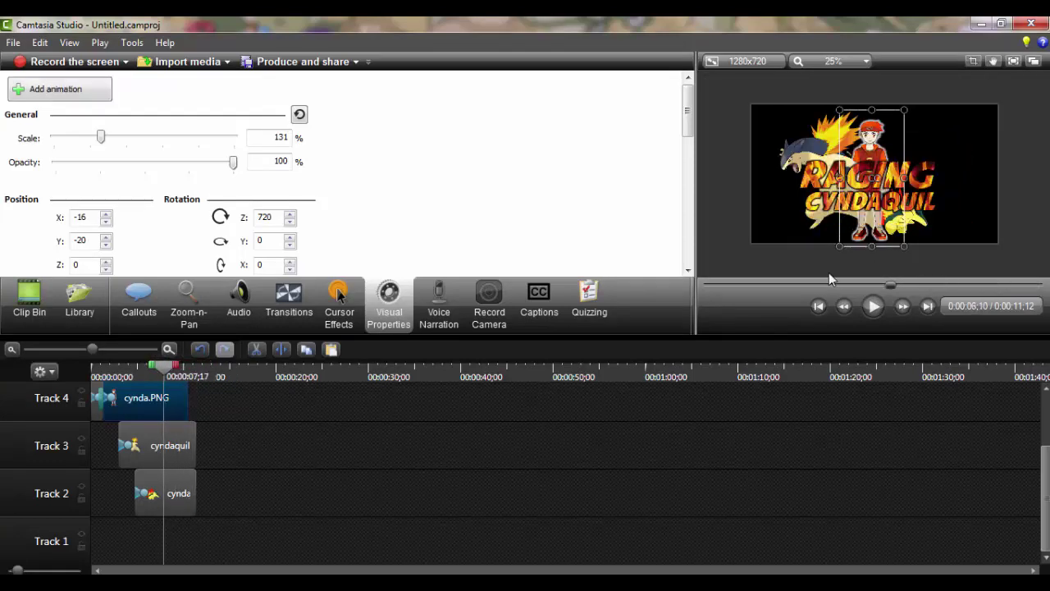
{"action": "scroll", "coordinate": [895, 160], "scroll_direction": "up", "scroll_amount": 4}
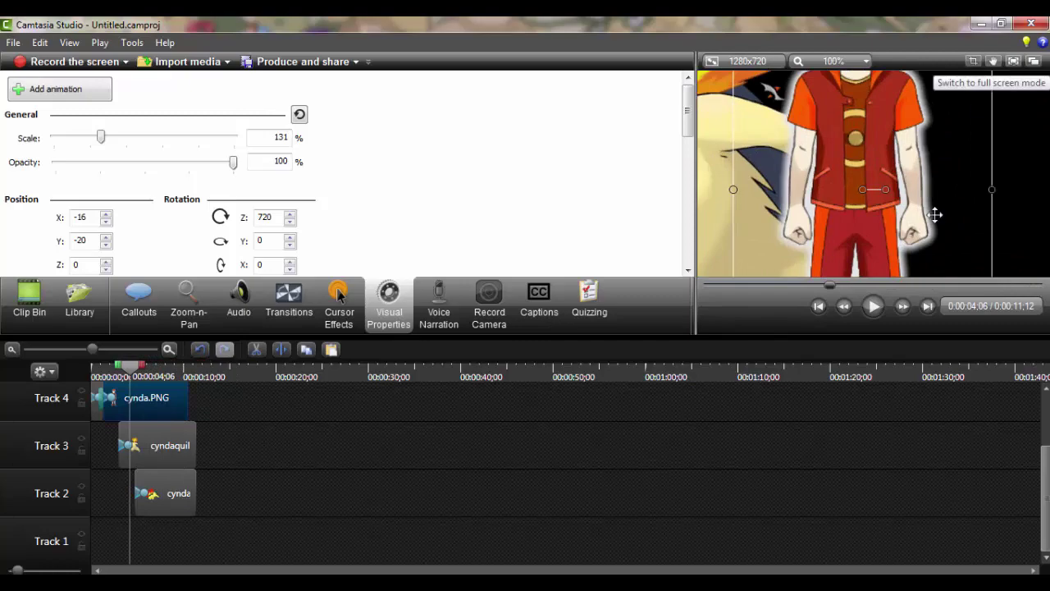
{"action": "left_click", "coordinate": [875, 306]}
{"action": "left_click", "coordinate": [1014, 60]}
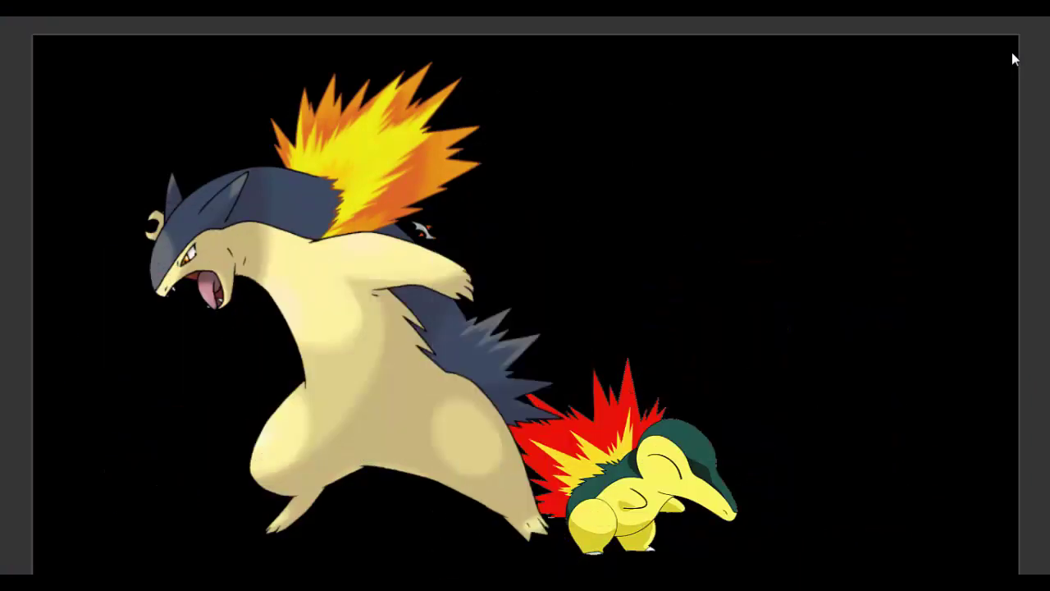
{"action": "key", "text": "Escape"}
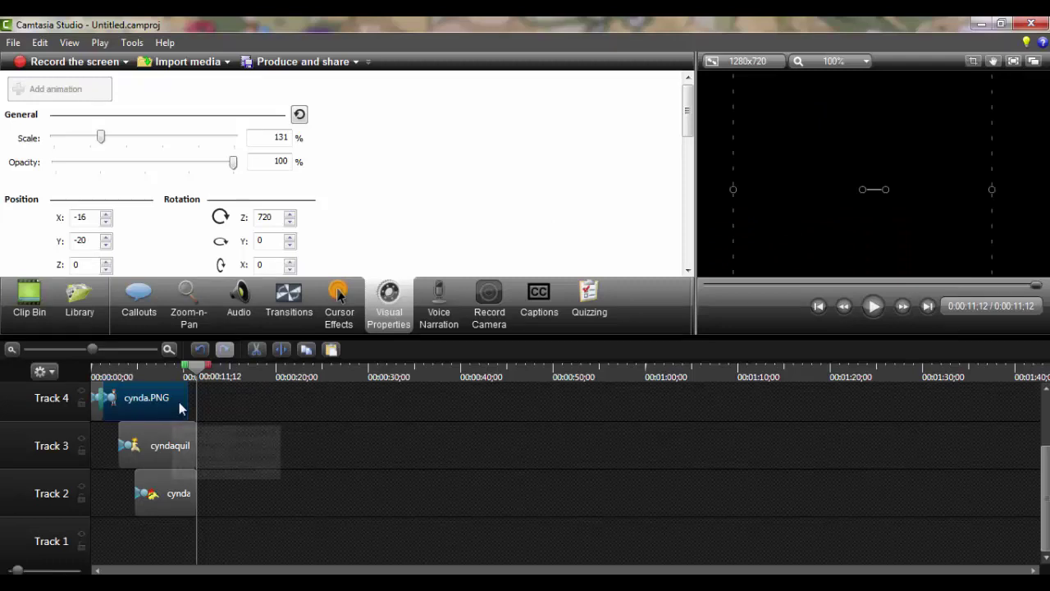
Step: Trim the end of the clip on Track 3 to about 0:00:10;14 and the cyndaquil2.png clip on Track 2 to about 0:00:10;02
{"action": "left_click", "coordinate": [186, 443]}
{"action": "left_click_drag", "start_coordinate": [188, 439], "coordinate": [180, 441]}
{"action": "left_click_drag", "start_coordinate": [195, 493], "coordinate": [180, 486]}
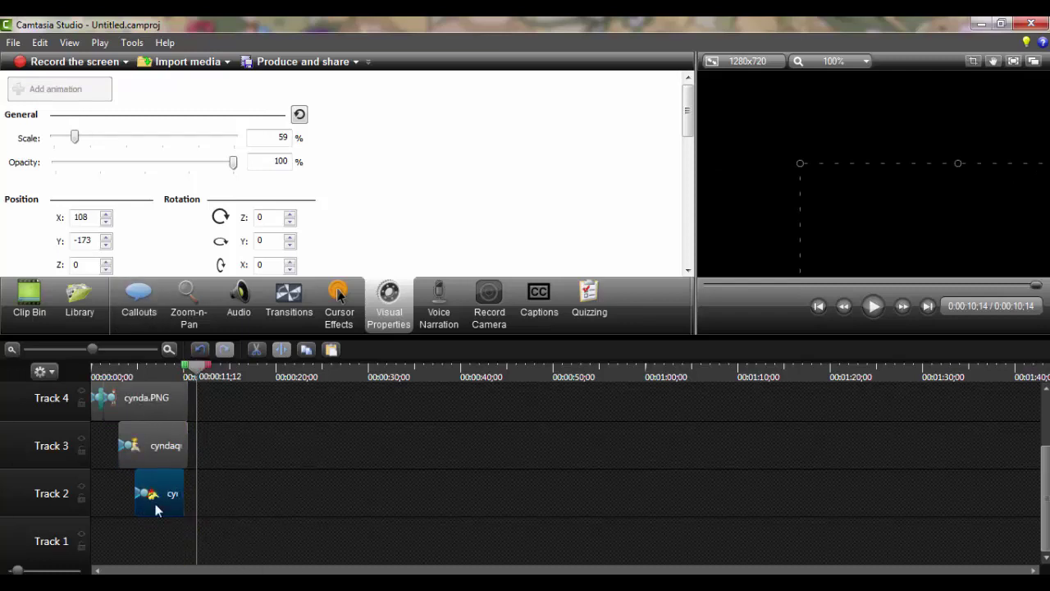
Step: Add burn.trec to the timeline, keeping only its system audio, placed at the start of Track 1
{"action": "left_click", "coordinate": [29, 302]}
{"action": "mouse_move", "coordinate": [43, 115]}
{"action": "left_mouse_down"}
{"action": "mouse_move", "coordinate": [316, 566]}
{"action": "mouse_move", "coordinate": [343, 535]}
{"action": "left_mouse_up"}
{"action": "right_click", "coordinate": [387, 476]}
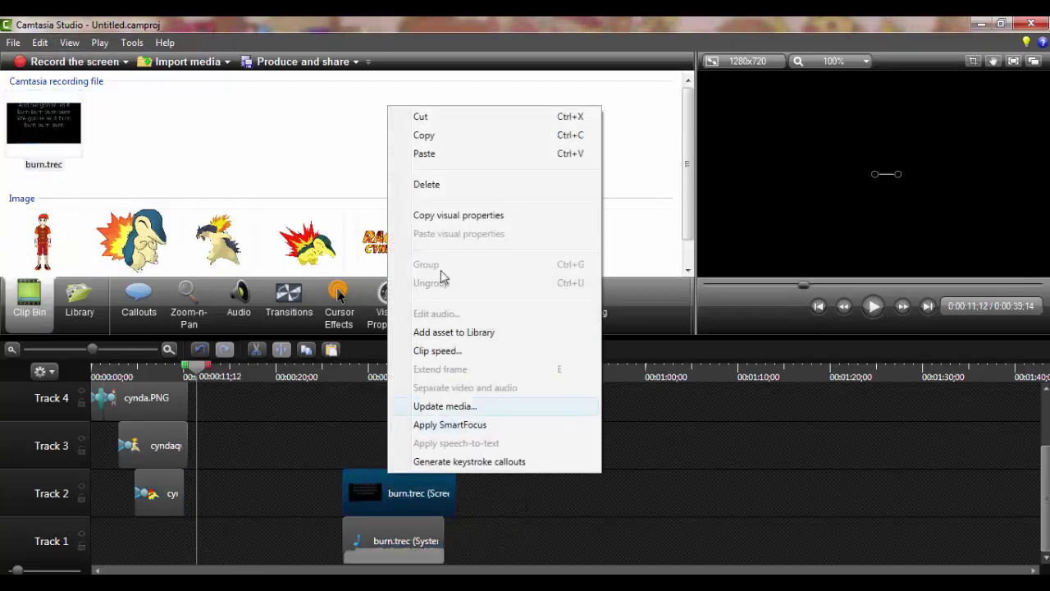
{"action": "left_click", "coordinate": [433, 184]}
{"action": "left_click_drag", "start_coordinate": [387, 537], "coordinate": [120, 540]}
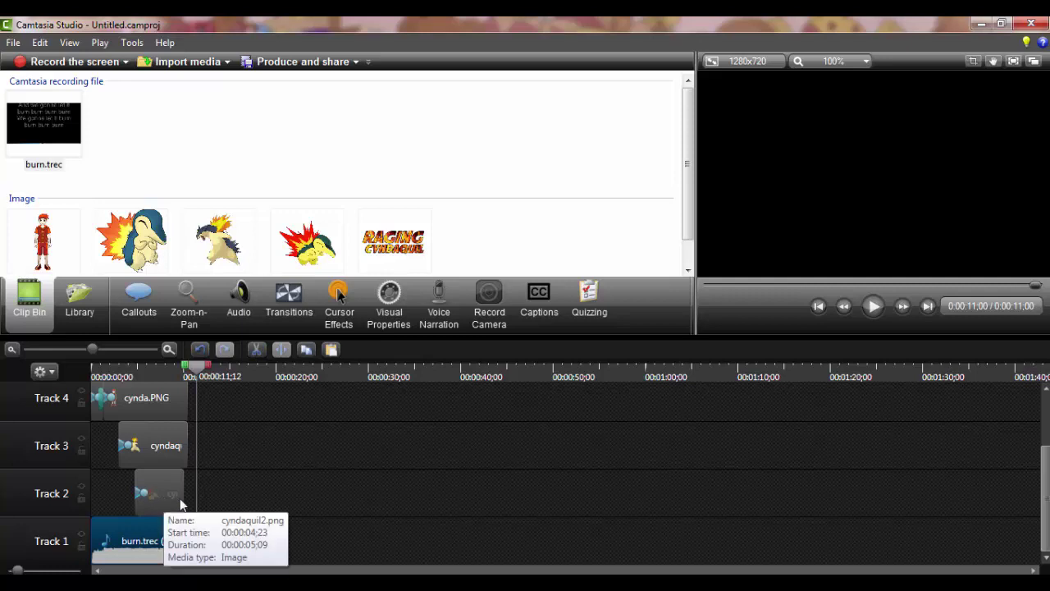
Step: Extend the ends of the image clips on Tracks 2, 3 and 4 to match the audio's end at 0:00:11;00
{"action": "left_click", "coordinate": [180, 493]}
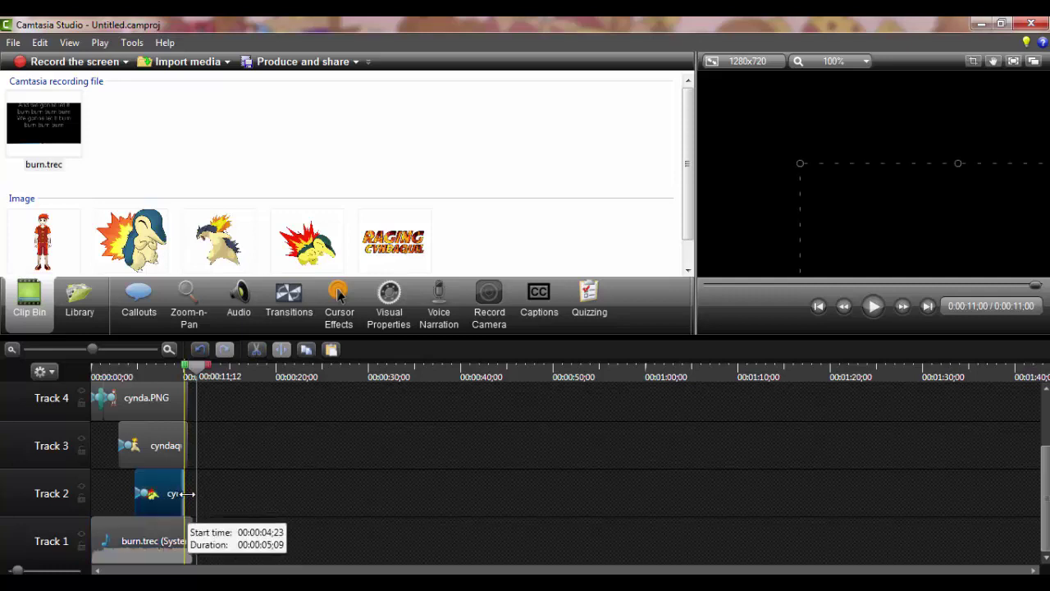
{"action": "left_click_drag", "start_coordinate": [190, 494], "coordinate": [192, 494]}
{"action": "left_click", "coordinate": [194, 435]}
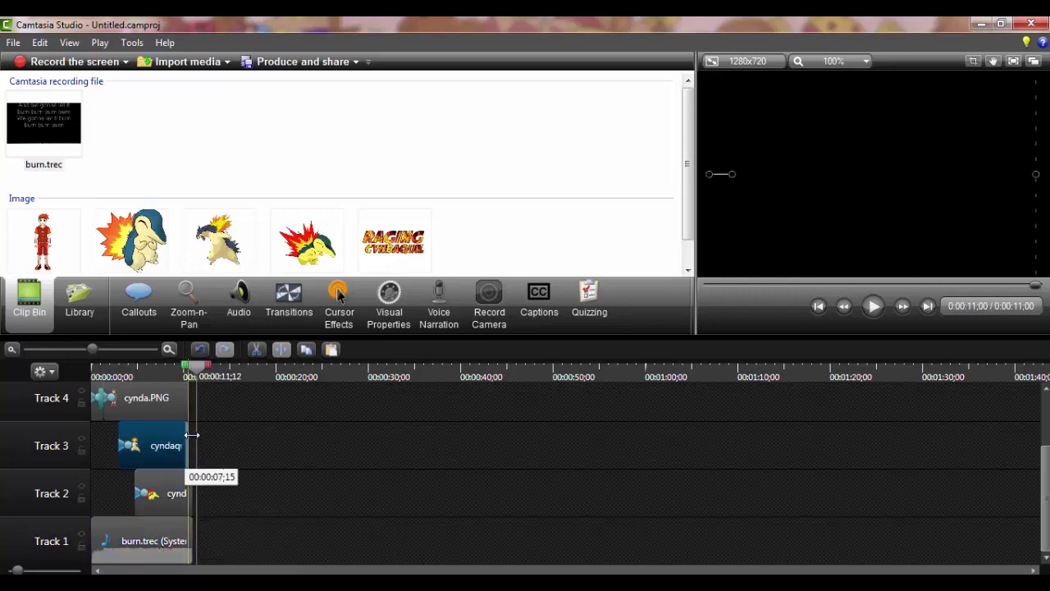
{"action": "left_click_drag", "start_coordinate": [193, 435], "coordinate": [188, 437]}
{"action": "left_click_drag", "start_coordinate": [194, 368], "coordinate": [252, 383]}
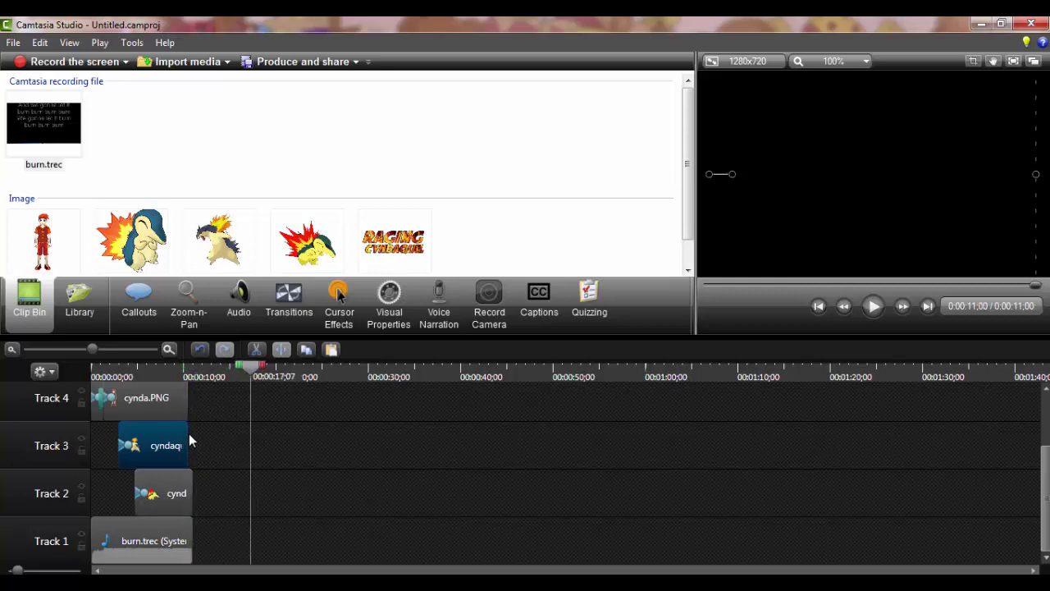
{"action": "mouse_move", "coordinate": [188, 401]}
{"action": "left_mouse_down"}
{"action": "mouse_move", "coordinate": [216, 400]}
{"action": "mouse_move", "coordinate": [192, 402]}
{"action": "left_mouse_up"}
{"action": "left_click_drag", "start_coordinate": [188, 444], "coordinate": [193, 437]}
Step: Add a fade in and a fade out to the burn.trec audio on Track 1 and adjust the fade points
{"action": "left_click_drag", "start_coordinate": [255, 371], "coordinate": [45, 393]}
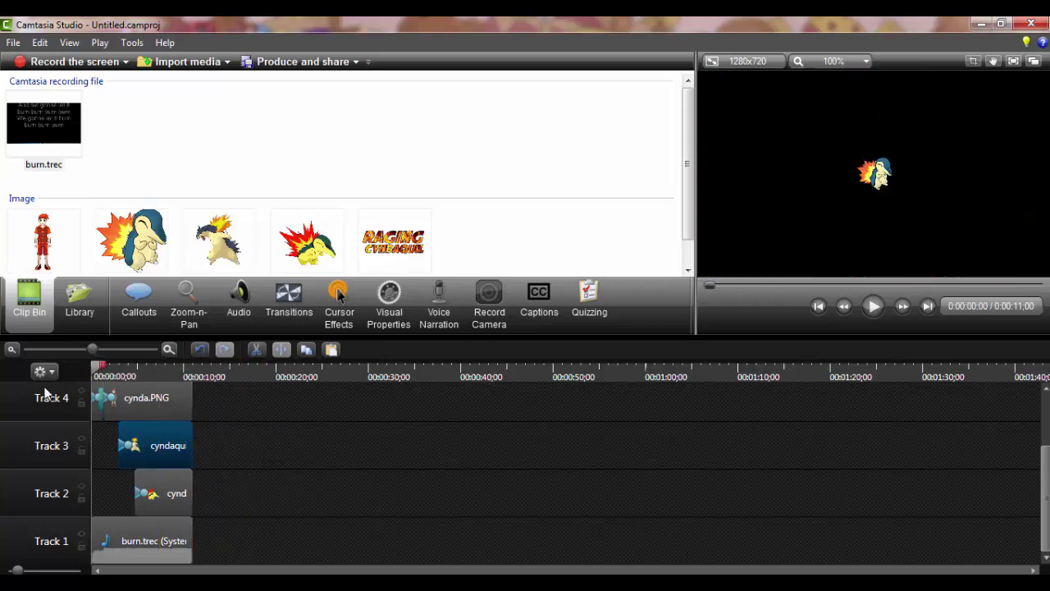
{"action": "left_click", "coordinate": [129, 551]}
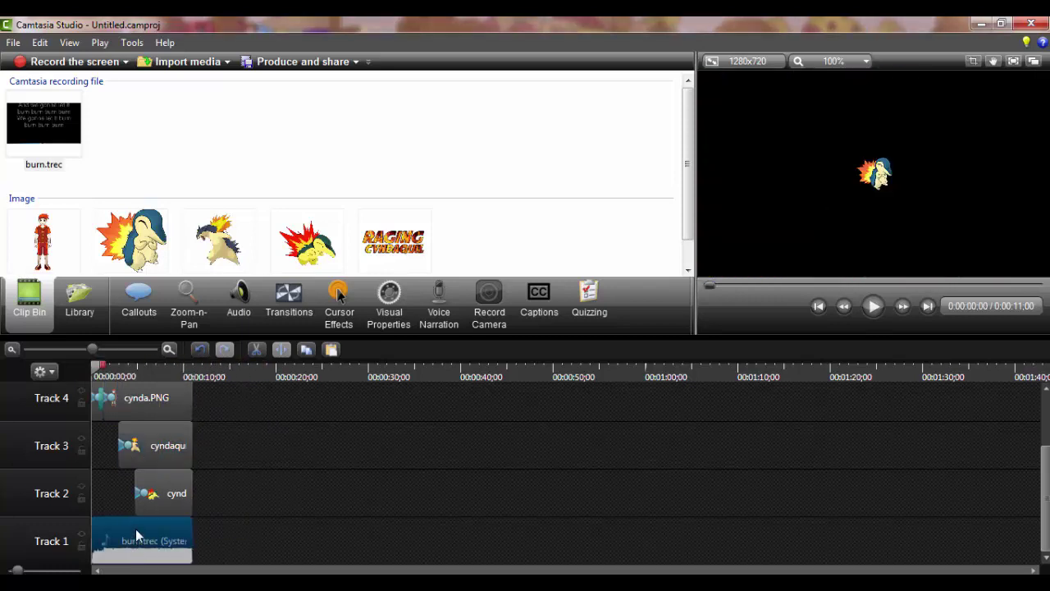
{"action": "left_click", "coordinate": [239, 303]}
{"action": "left_click", "coordinate": [112, 275]}
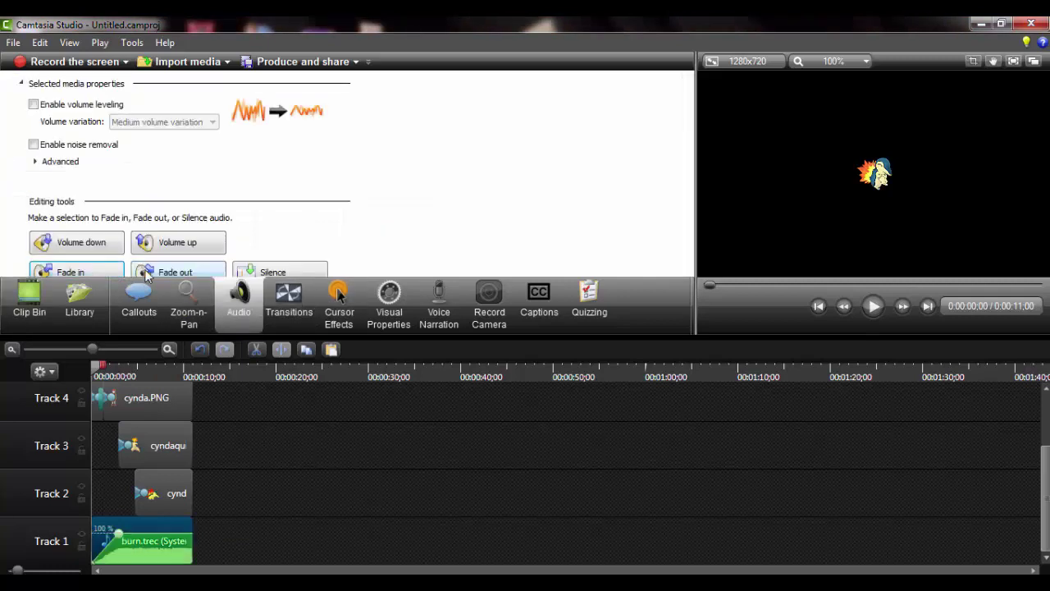
{"action": "left_click", "coordinate": [187, 278]}
{"action": "left_click_drag", "start_coordinate": [117, 531], "coordinate": [170, 535]}
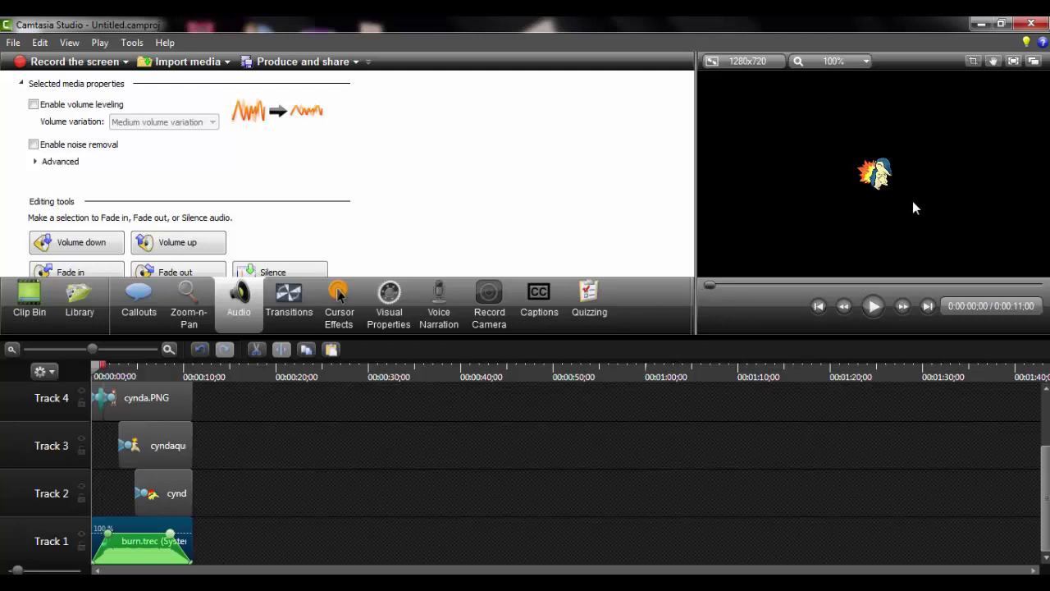
Step: Preview the start of the intro with its music in full screen mode and pause playback at 0:00:05;22
{"action": "scroll", "coordinate": [913, 207], "scroll_direction": "up", "scroll_amount": 2}
{"action": "left_click", "coordinate": [873, 306]}
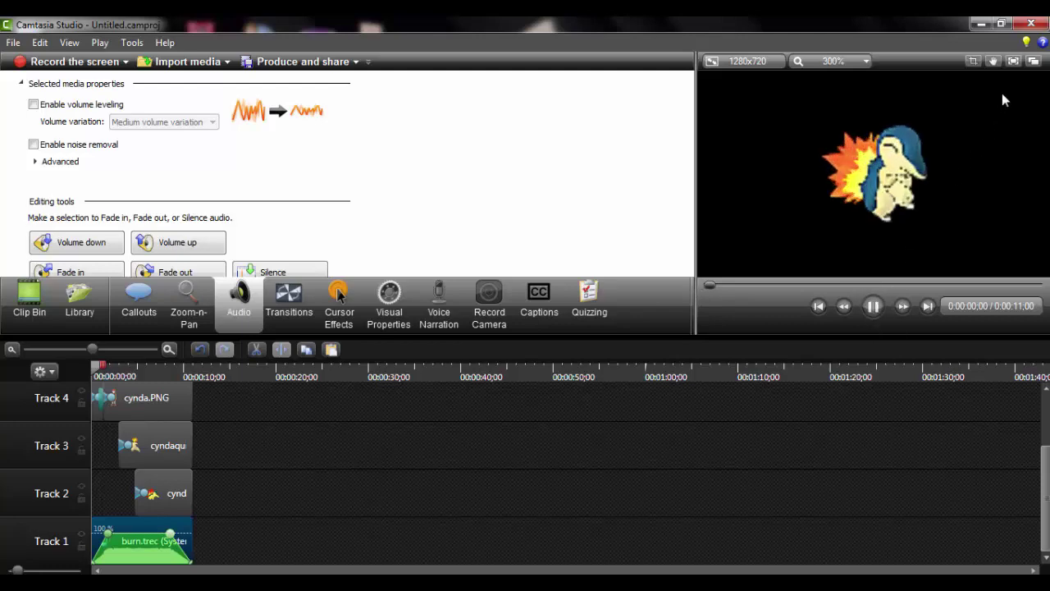
{"action": "left_click", "coordinate": [1015, 62]}
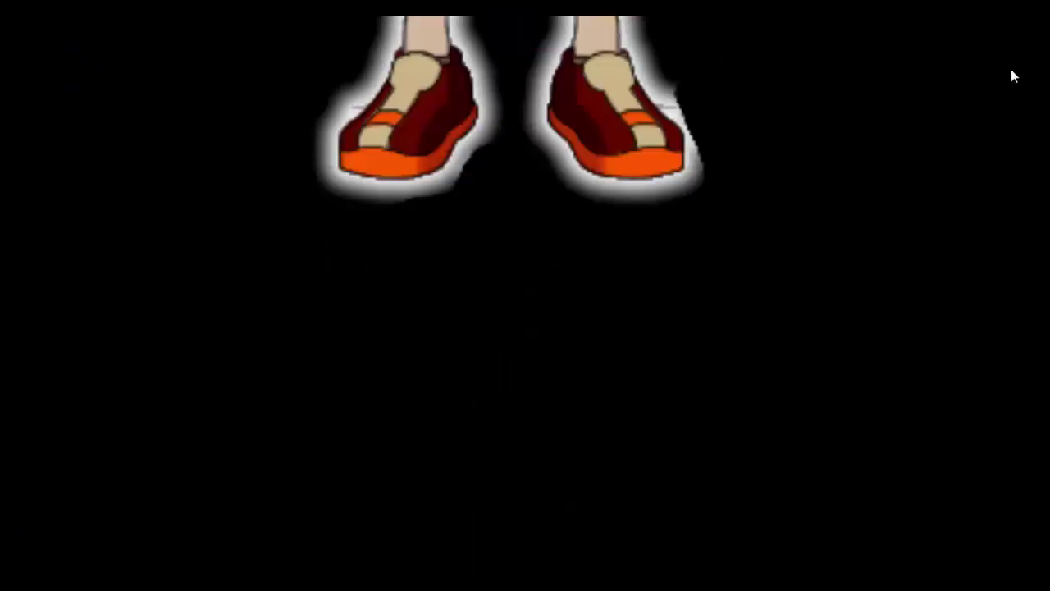
{"action": "key", "text": "Escape"}
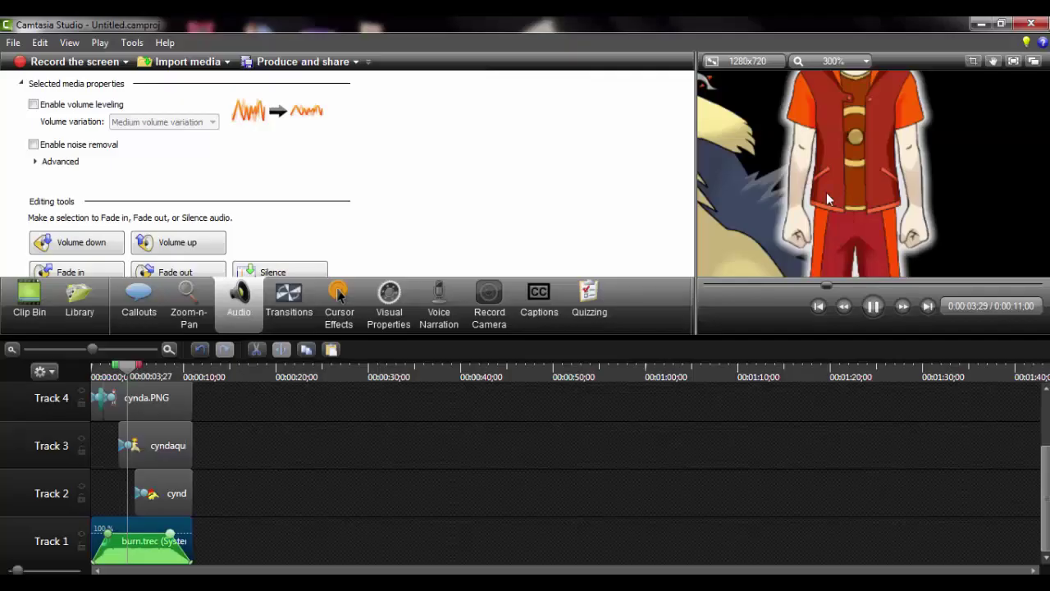
{"action": "left_click", "coordinate": [874, 308]}
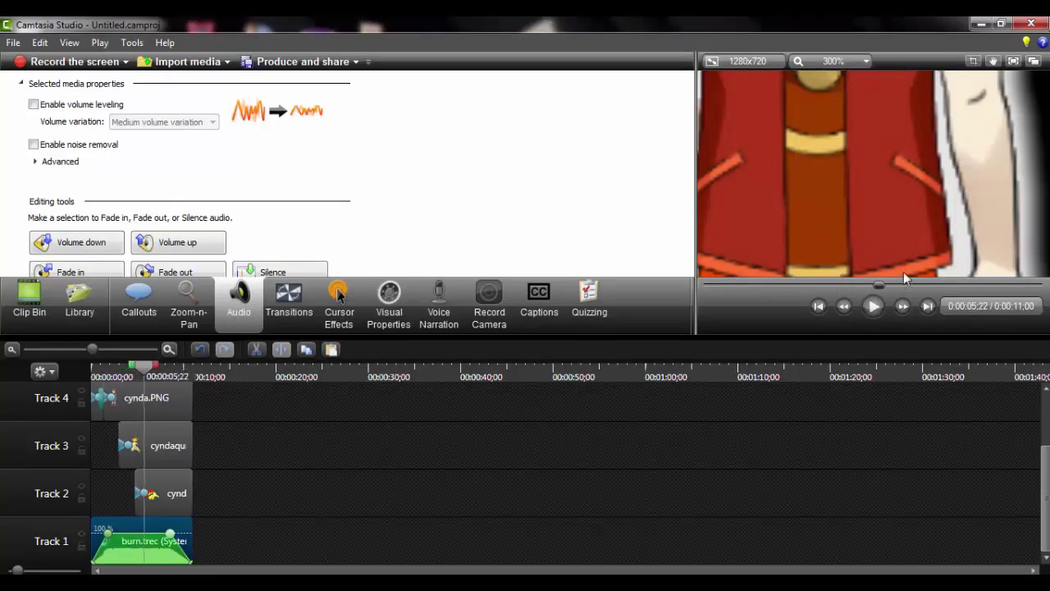
Step: Replay the whole intro from the beginning in full screen mode at 60% preview zoom
{"action": "scroll", "coordinate": [917, 136], "scroll_direction": "down", "scroll_amount": 5}
{"action": "scroll", "coordinate": [919, 139], "scroll_direction": "down", "scroll_amount": 3}
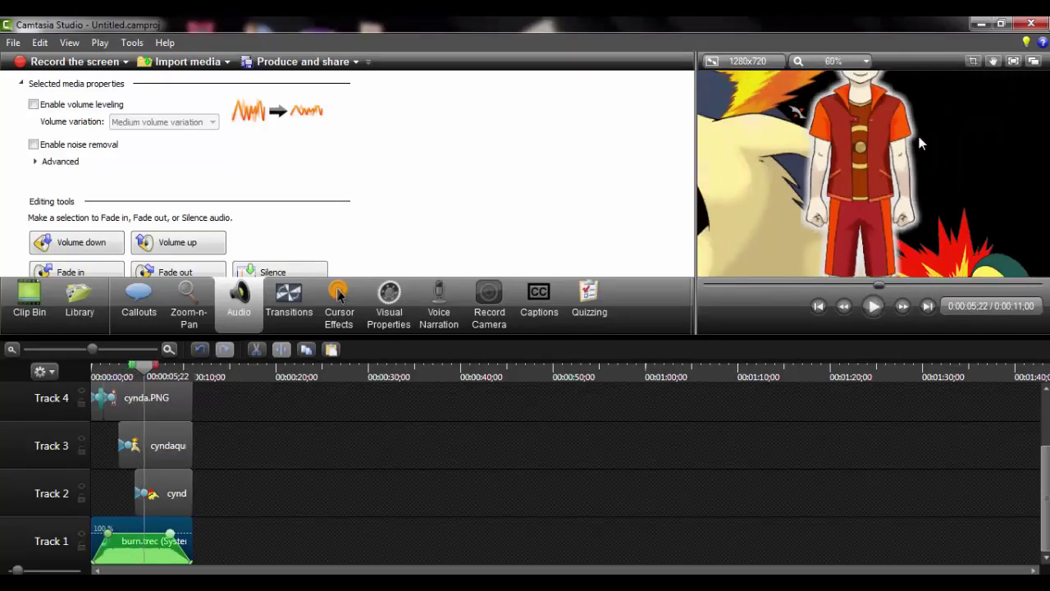
{"action": "left_click", "coordinate": [819, 305]}
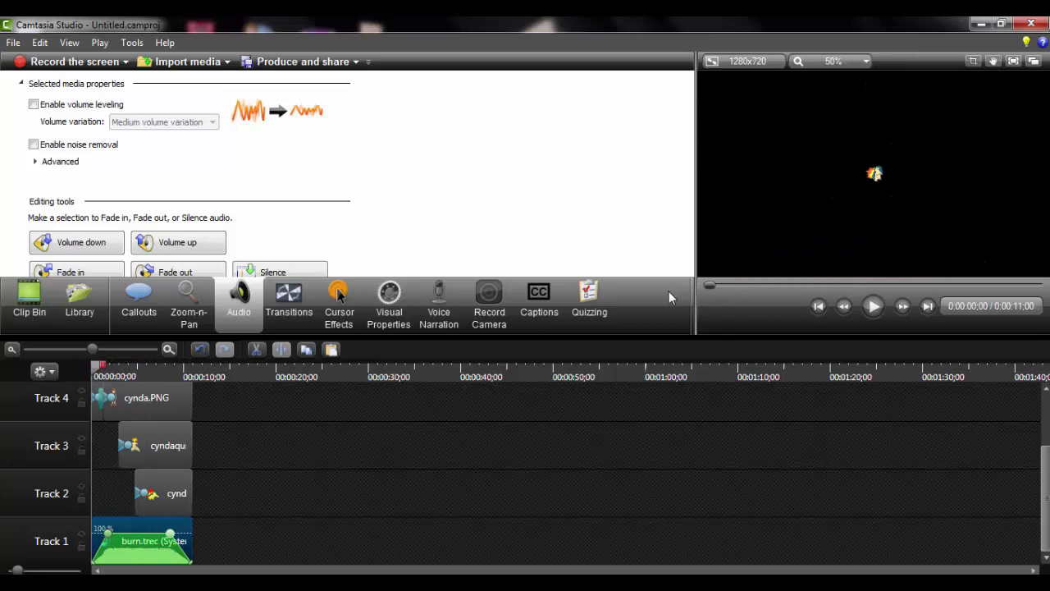
{"action": "scroll", "coordinate": [864, 237], "scroll_direction": "up", "scroll_amount": 1}
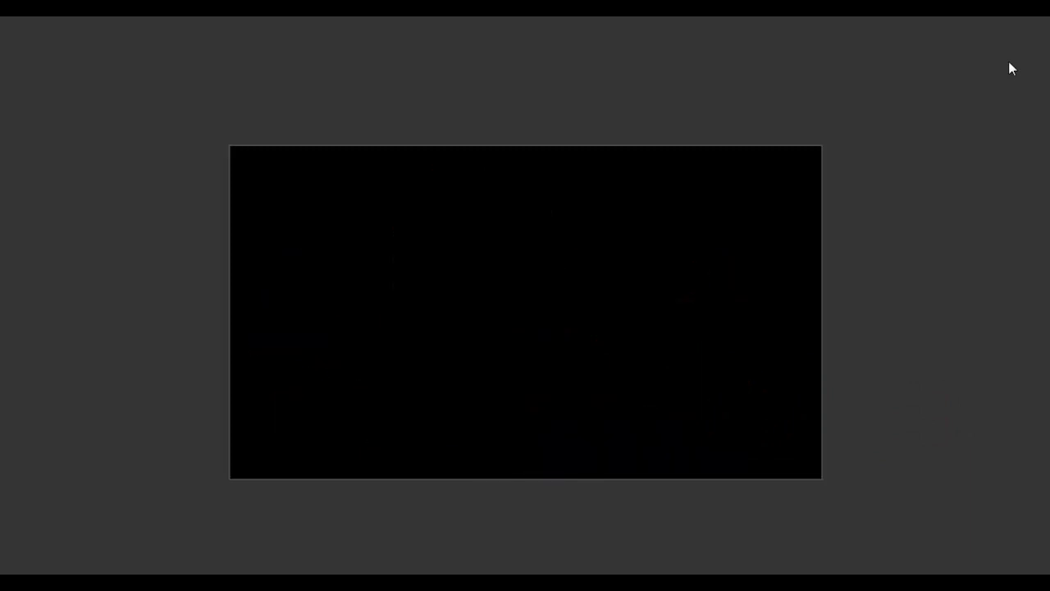
{"action": "key", "text": "Escape"}
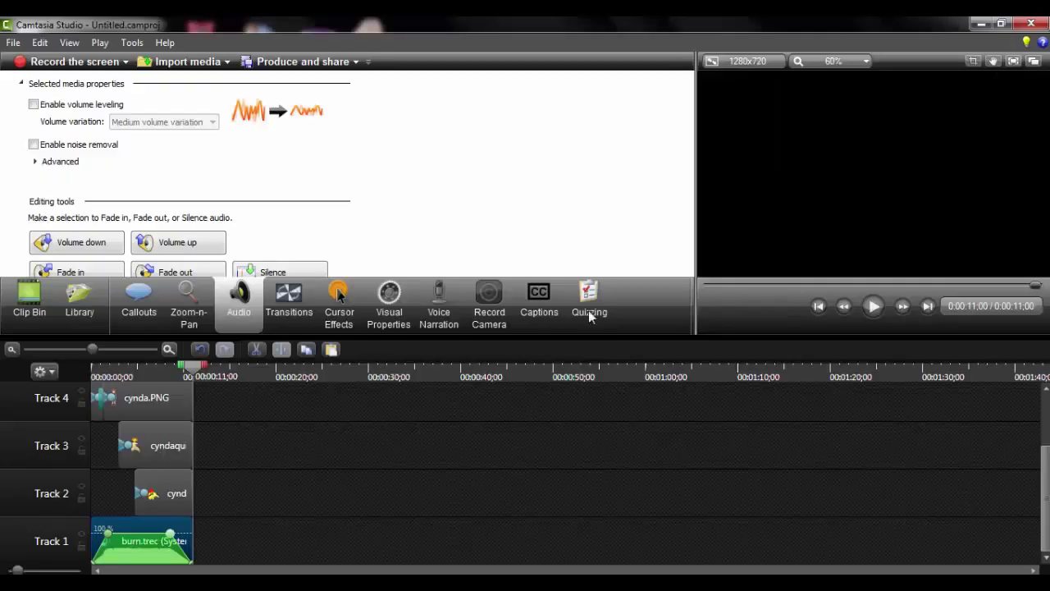
Step: Extend the end of the title clip on Track 5 to 0:00:11;00
{"action": "left_click_drag", "start_coordinate": [164, 493], "coordinate": [167, 436]}
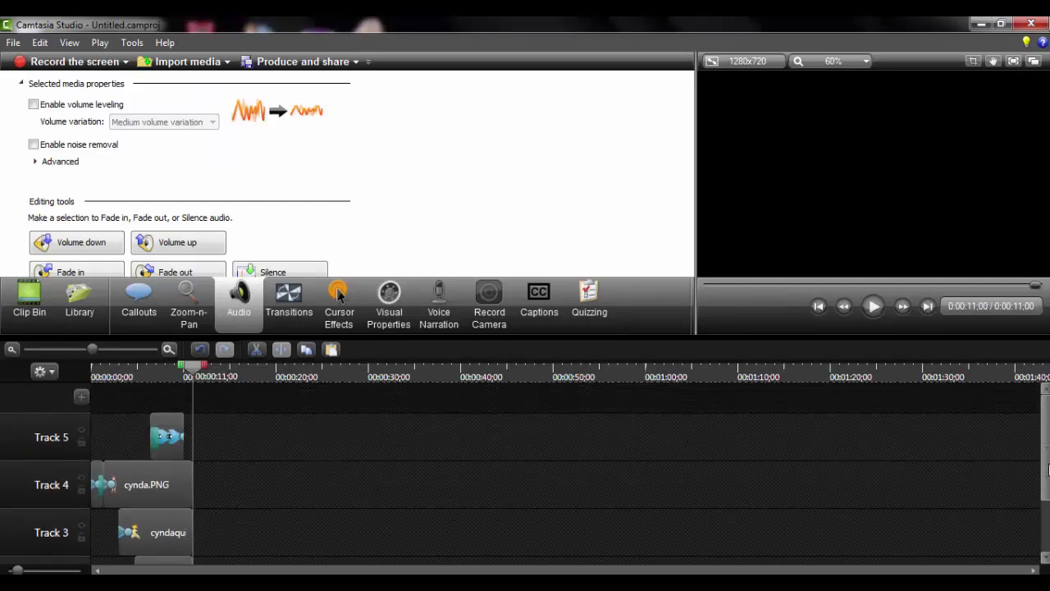
{"action": "left_click", "coordinate": [185, 431]}
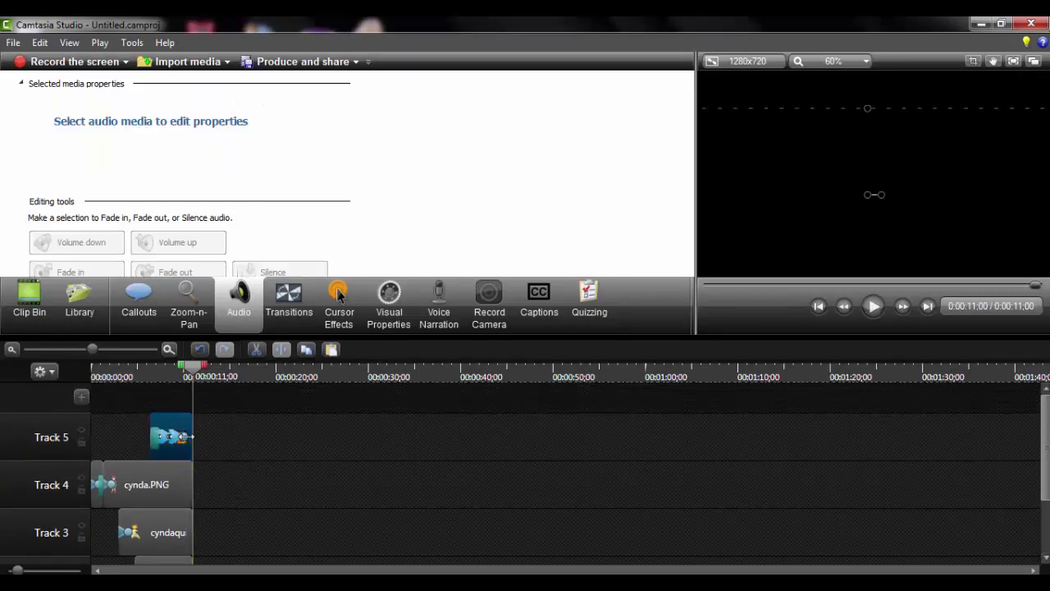
Step: Animate the title to grow to 141% scale at 0:00:10;03 and shrink to 96% at 0:00:10;05
{"action": "left_click", "coordinate": [184, 370]}
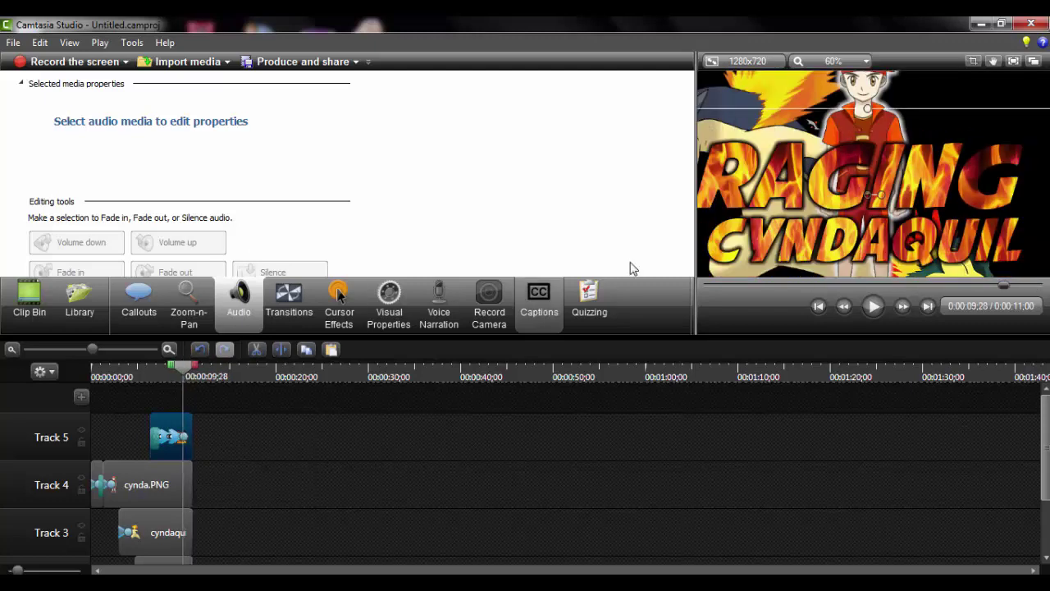
{"action": "scroll", "coordinate": [994, 210], "scroll_direction": "down", "scroll_amount": 3}
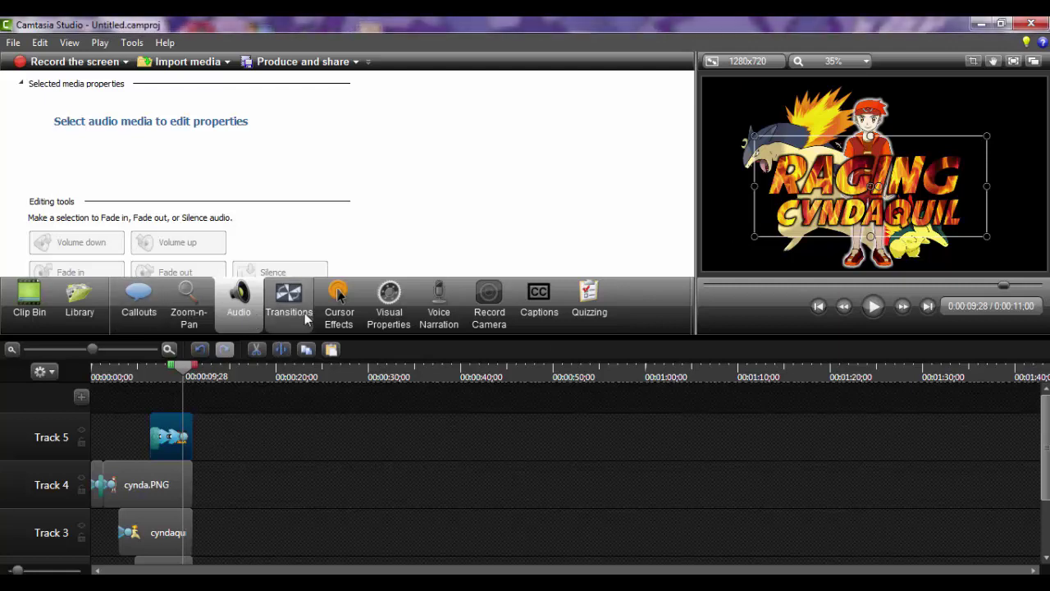
{"action": "left_click", "coordinate": [389, 303]}
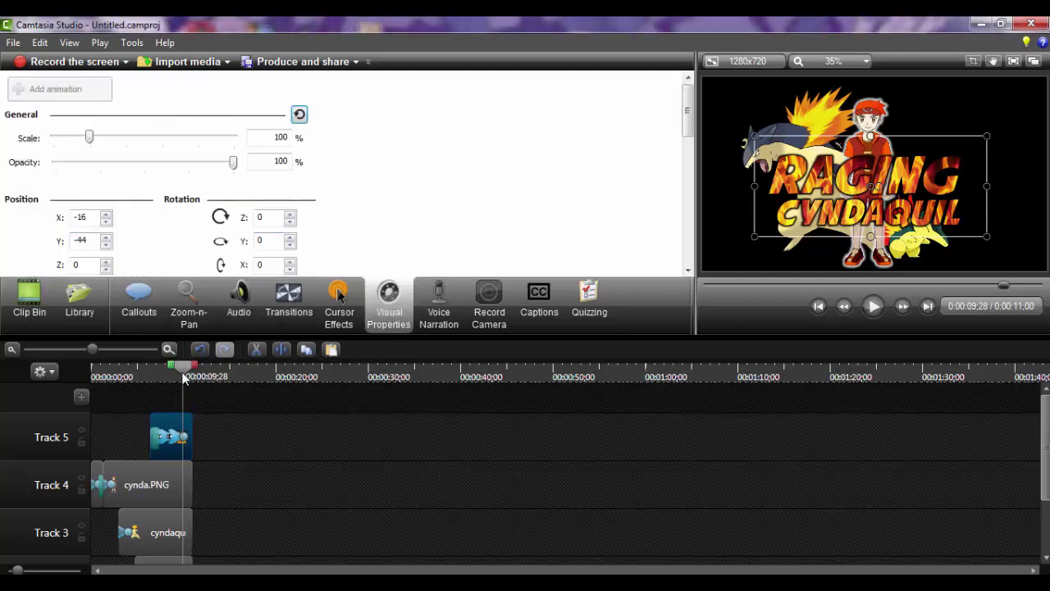
{"action": "left_click_drag", "start_coordinate": [184, 377], "coordinate": [186, 378]}
{"action": "left_click", "coordinate": [82, 89]}
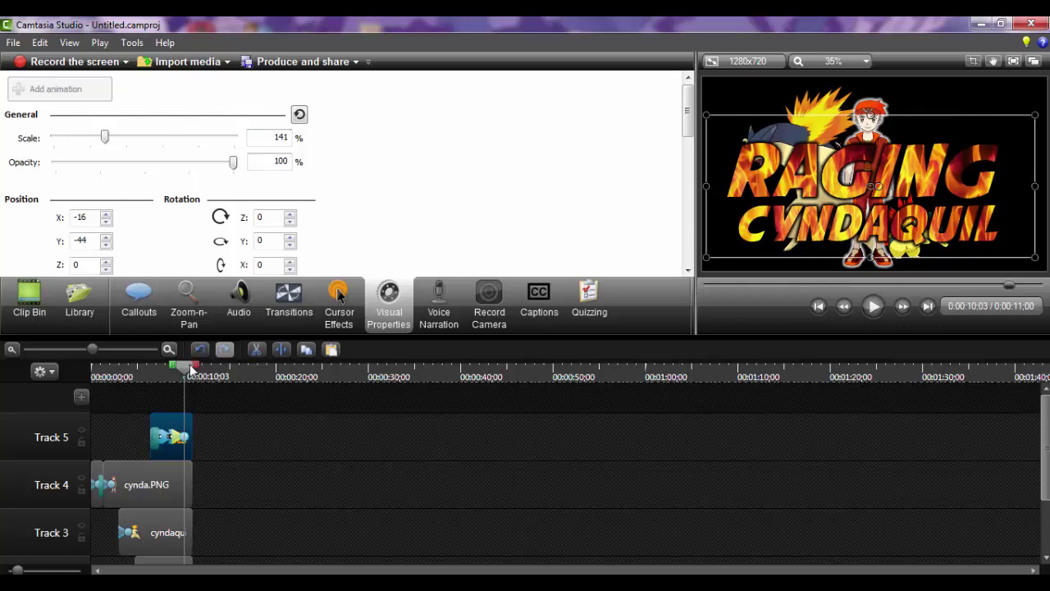
{"action": "left_click_drag", "start_coordinate": [190, 371], "coordinate": [192, 371]}
{"action": "left_click", "coordinate": [79, 96]}
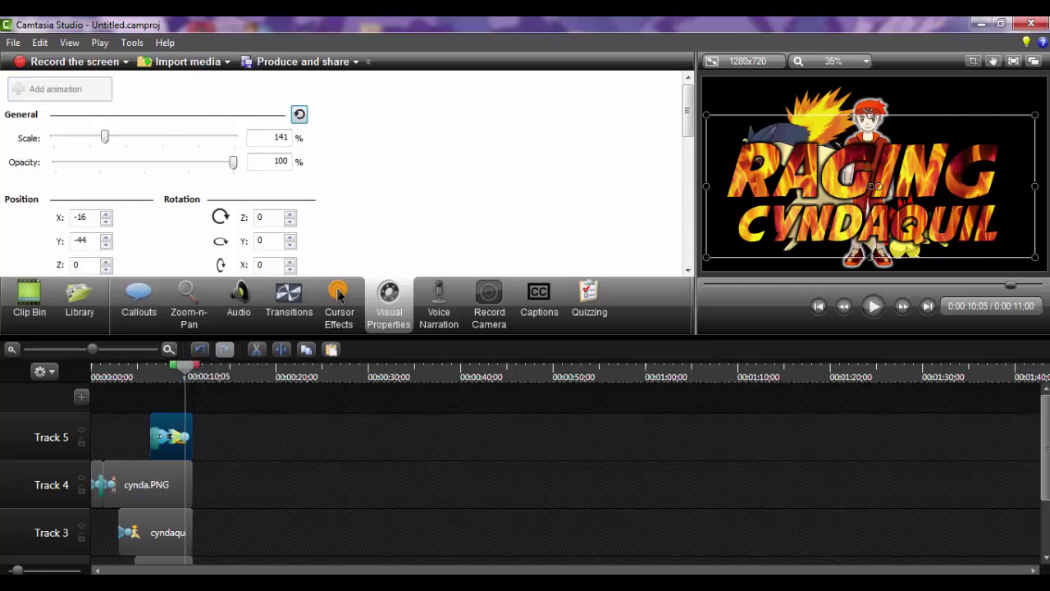
{"action": "left_click_drag", "start_coordinate": [104, 137], "coordinate": [88, 137]}
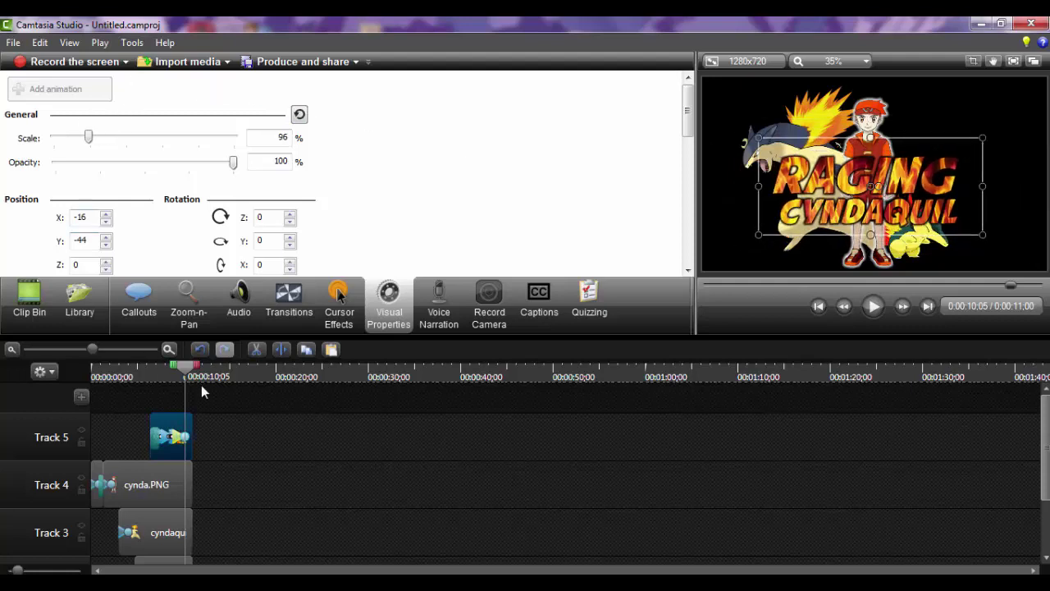
Step: Animate the title to grow to 140% scale at 0:00:10;07 and shrink to 93% at 0:00:10;09
{"action": "left_click_drag", "start_coordinate": [185, 369], "coordinate": [187, 370]}
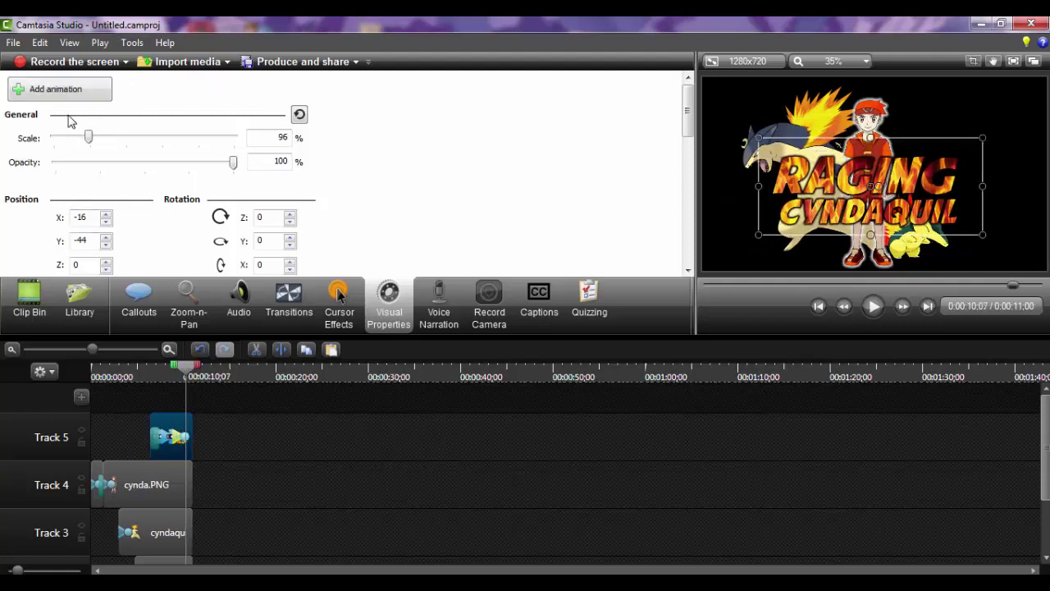
{"action": "left_click", "coordinate": [51, 90]}
{"action": "left_click_drag", "start_coordinate": [981, 141], "coordinate": [1033, 115]}
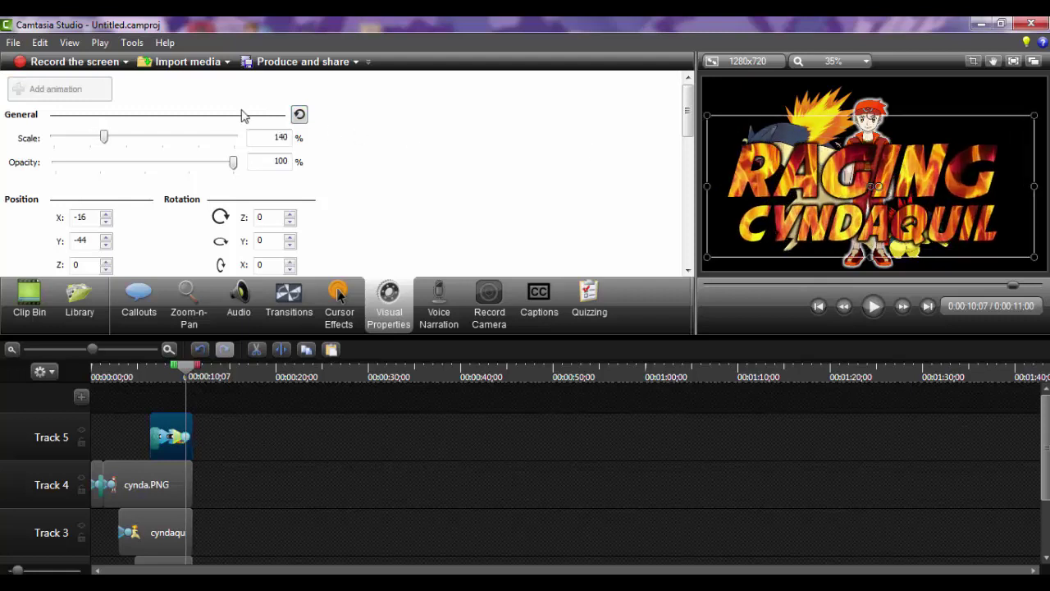
{"action": "left_click", "coordinate": [188, 373]}
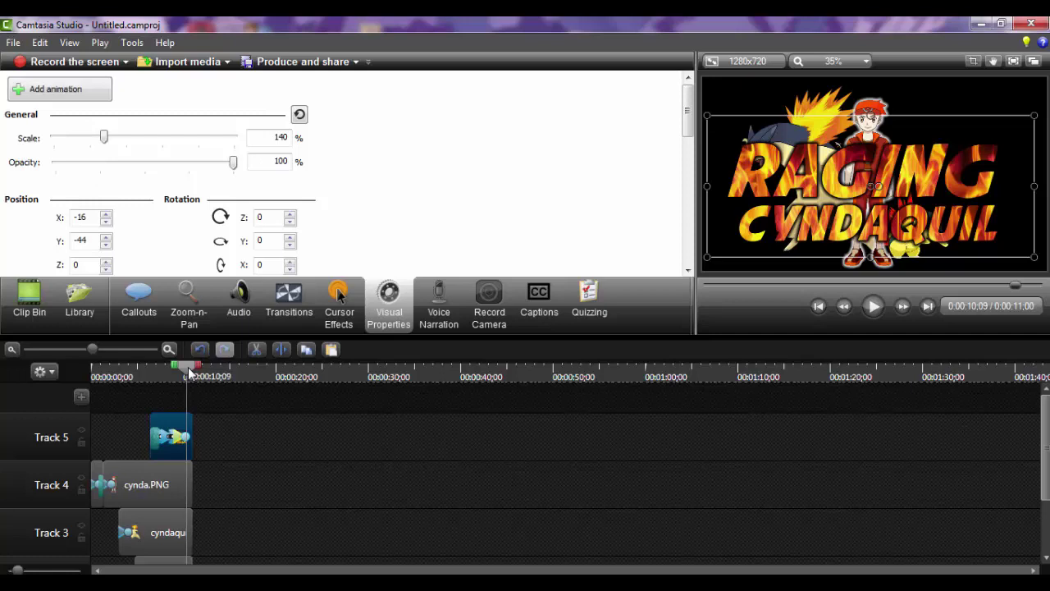
{"action": "left_click", "coordinate": [62, 92]}
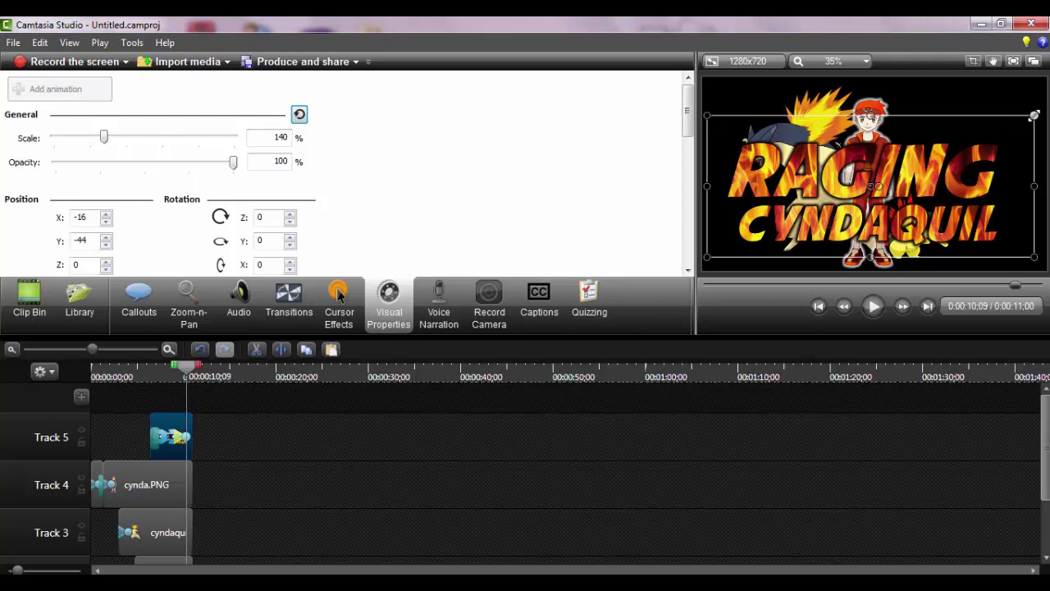
{"action": "left_click_drag", "start_coordinate": [1035, 116], "coordinate": [979, 142]}
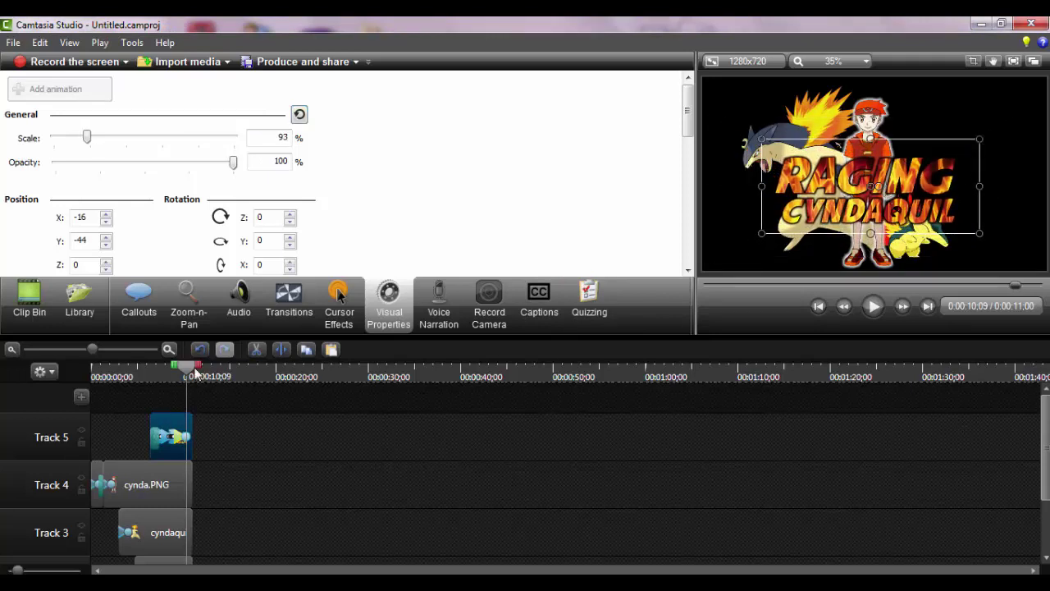
Step: Play the finished intro with the added title pulses from the start in full screen
{"action": "left_click_drag", "start_coordinate": [187, 374], "coordinate": [36, 373]}
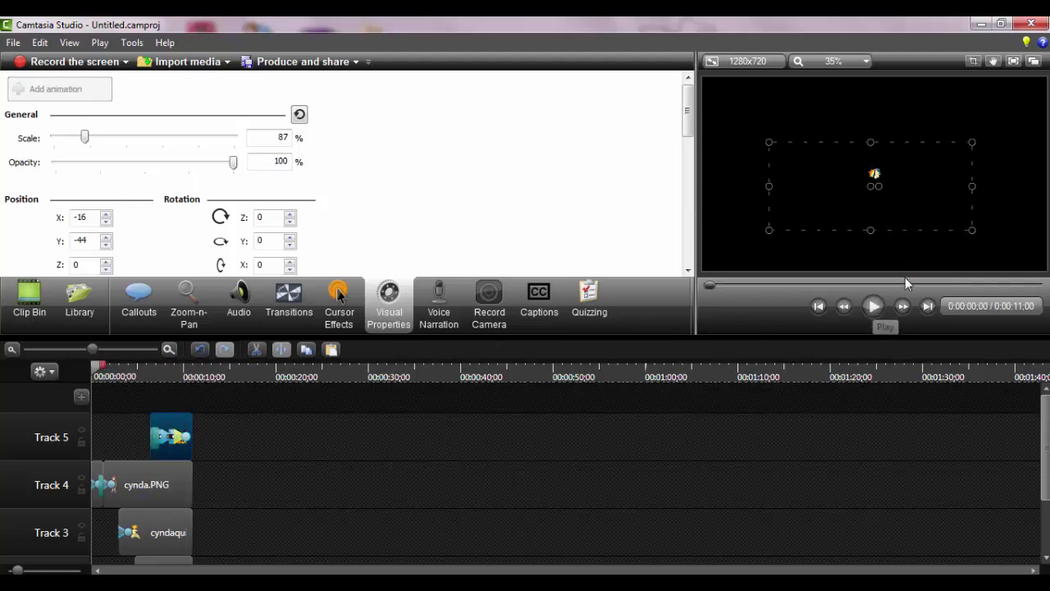
{"action": "scroll", "coordinate": [897, 271], "scroll_direction": "up", "scroll_amount": 1}
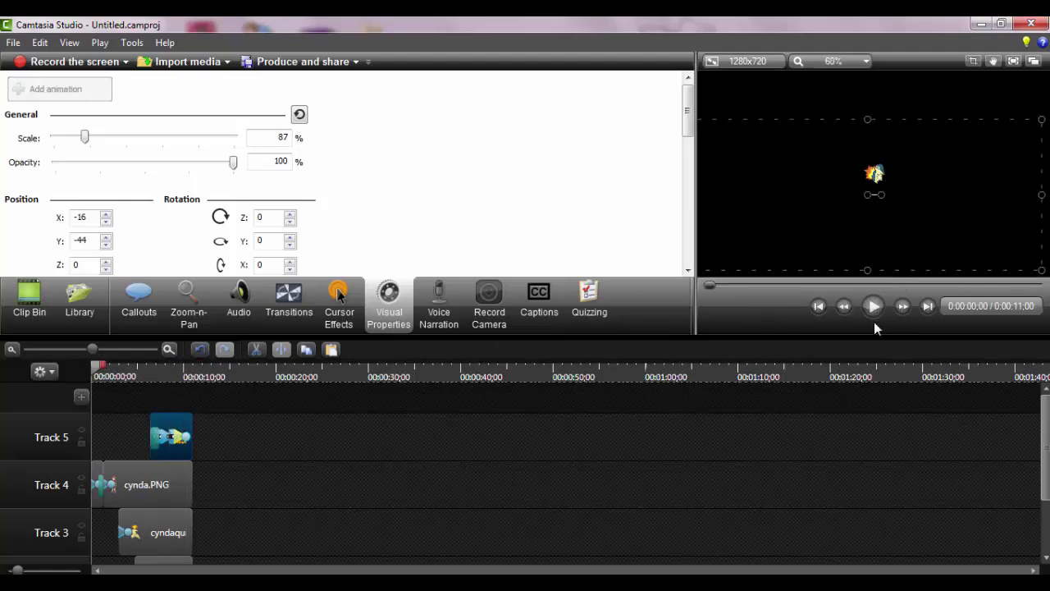
{"action": "left_click", "coordinate": [1015, 61]}
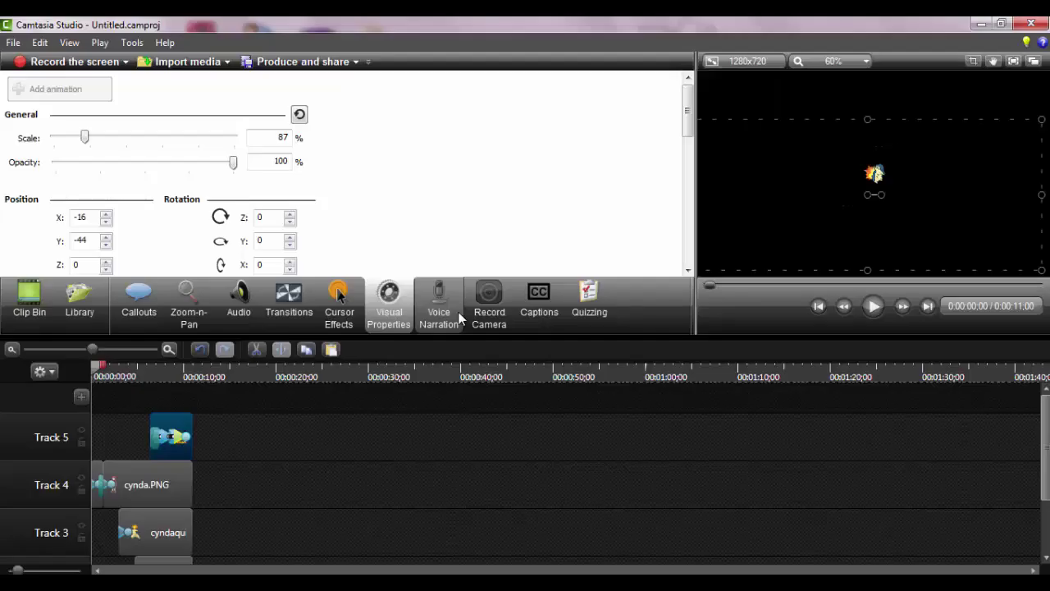
{"action": "key", "text": "Escape"}
{"action": "left_click", "coordinate": [873, 306]}
{"action": "left_click", "coordinate": [1033, 61]}
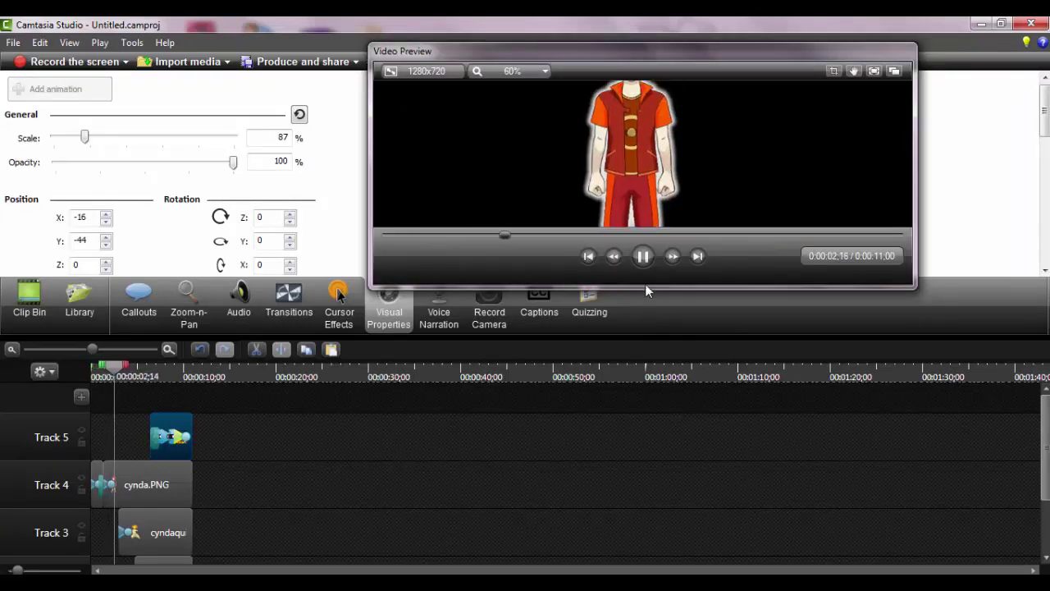
{"action": "left_click", "coordinate": [644, 261]}
{"action": "left_click_drag", "start_coordinate": [527, 237], "coordinate": [344, 232]}
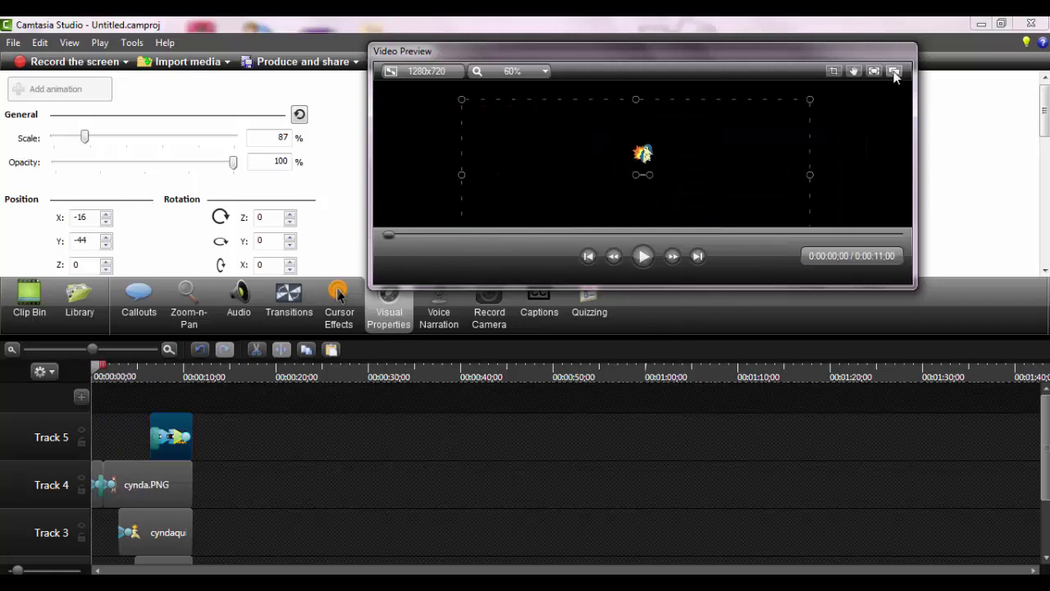
{"action": "left_click", "coordinate": [894, 70]}
{"action": "left_click", "coordinate": [873, 306]}
{"action": "left_click", "coordinate": [1016, 63]}
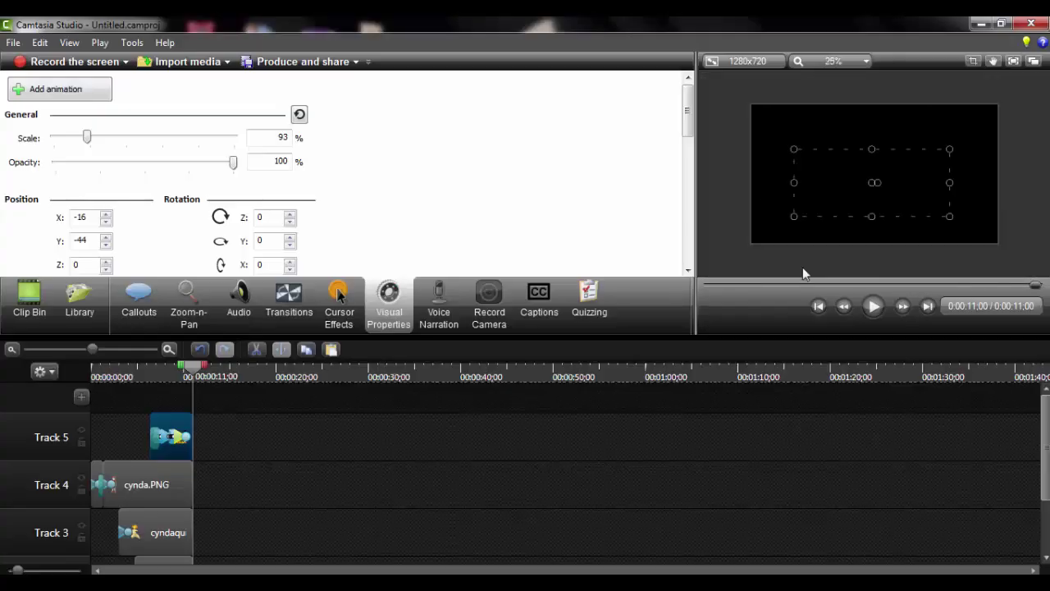
Step: Produce the video with the MP4 with video player (up to 720p) preset under the name "raging cyndaquil" and close the production results
{"action": "left_click", "coordinate": [289, 64]}
{"action": "left_click", "coordinate": [588, 169]}
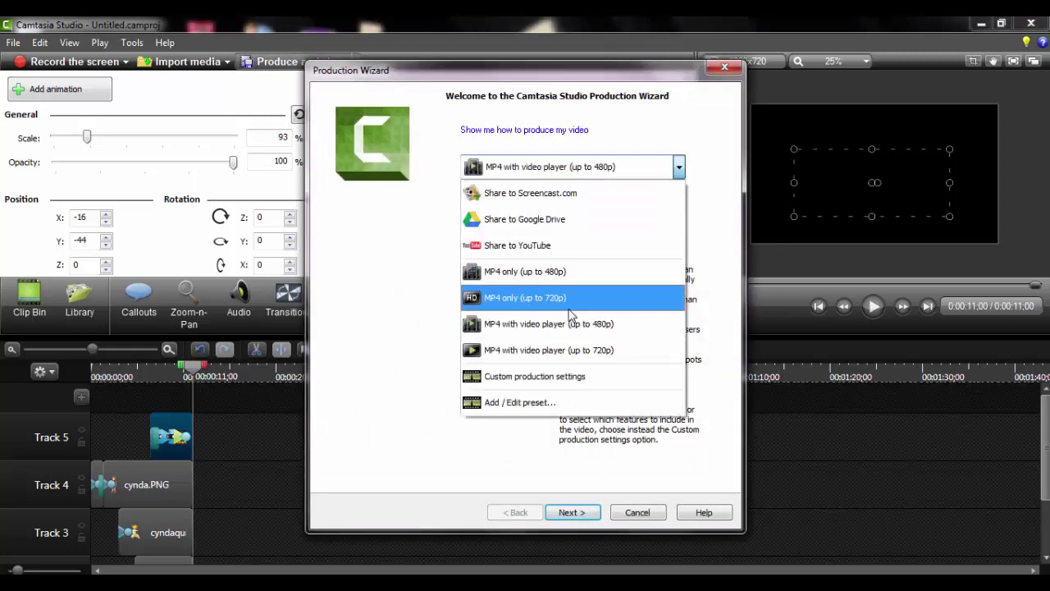
{"action": "left_click", "coordinate": [556, 351]}
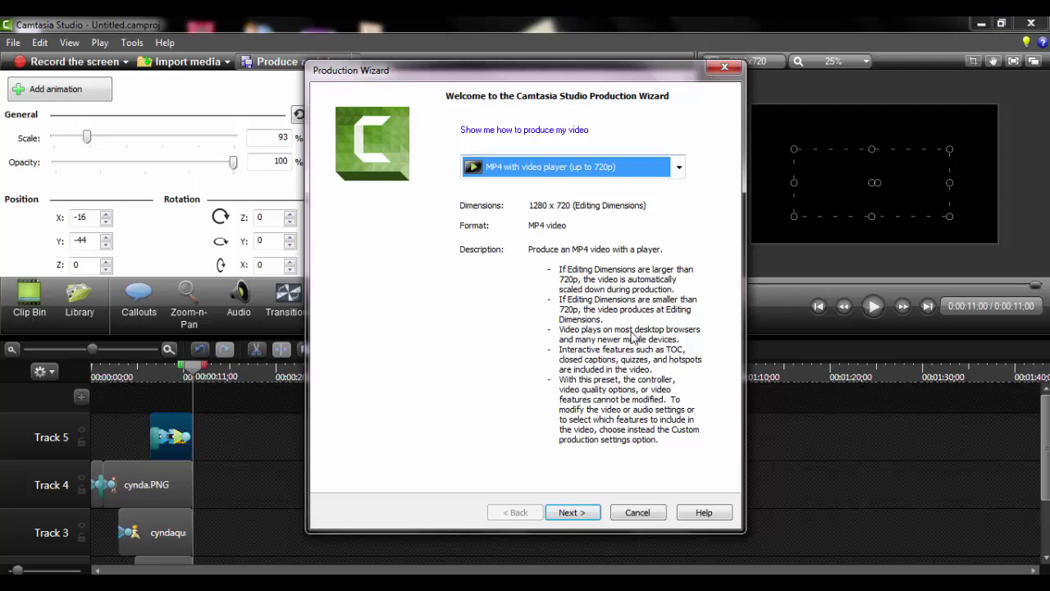
{"action": "left_click", "coordinate": [570, 512]}
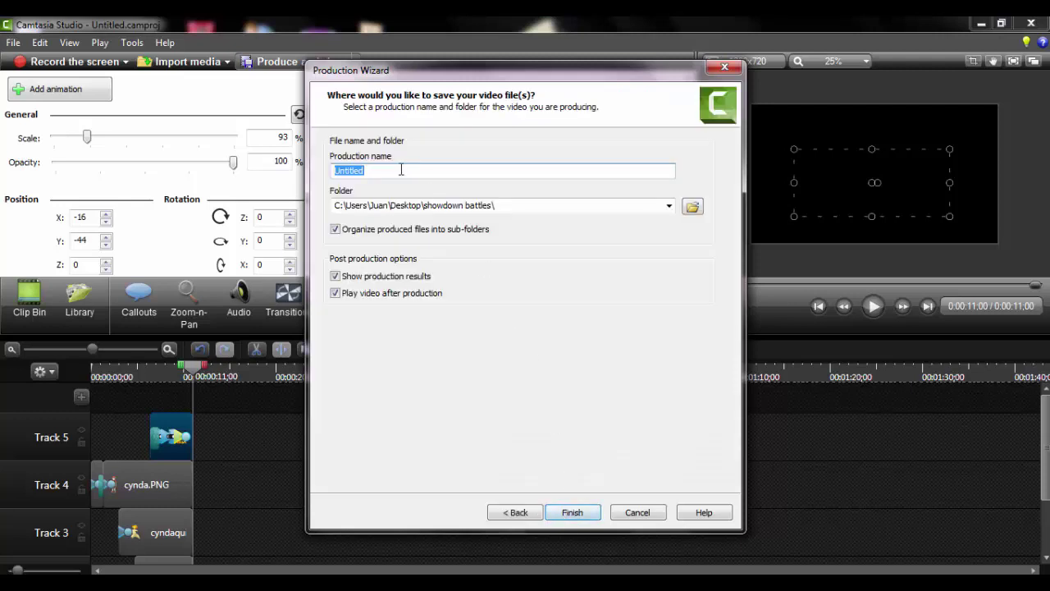
{"action": "type", "text": "raging cyndaquil"}
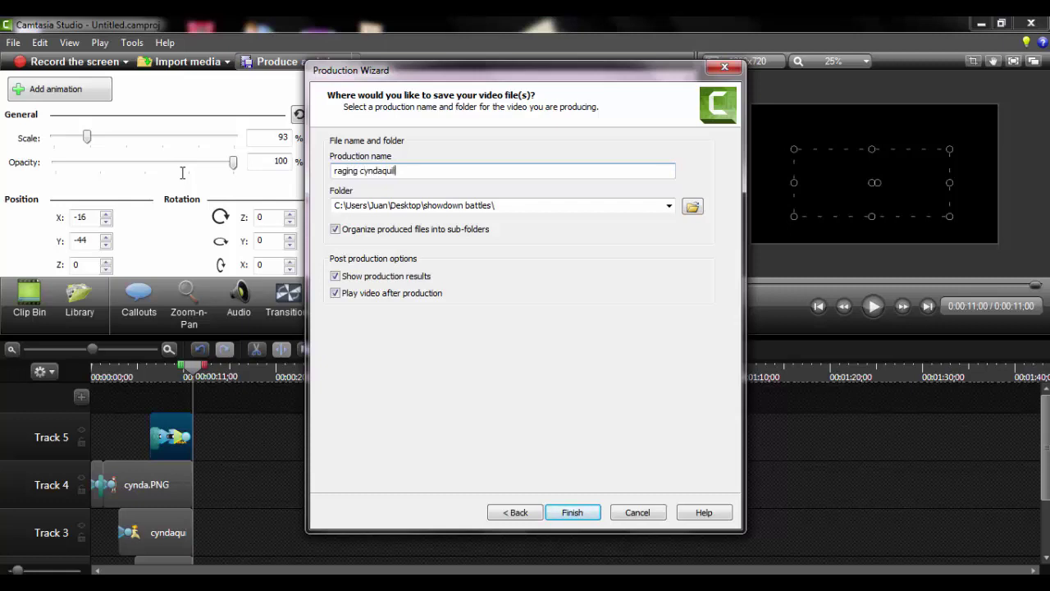
{"action": "left_click", "coordinate": [572, 513]}
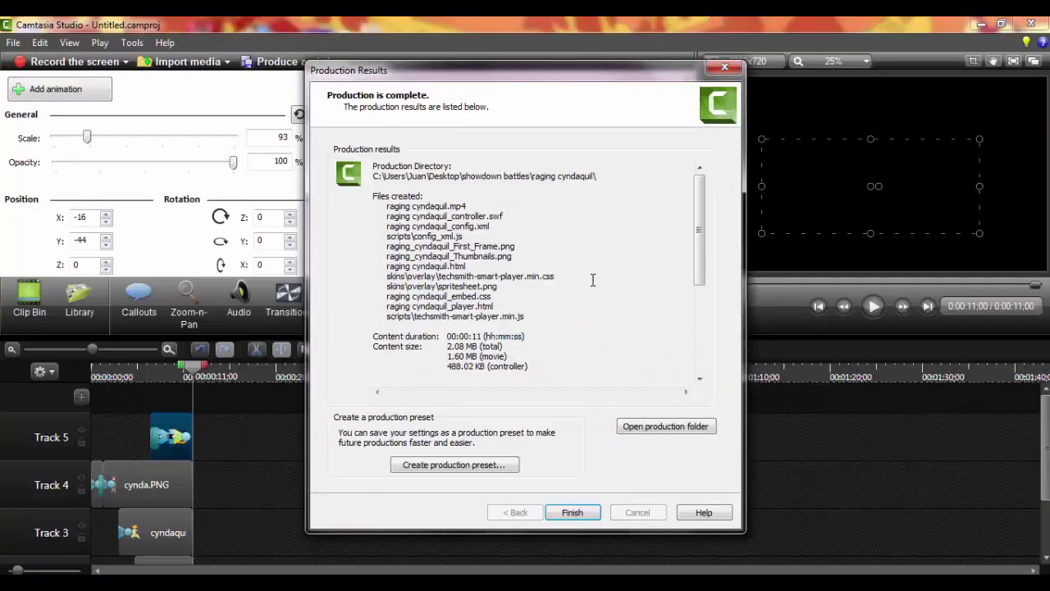
{"action": "left_click", "coordinate": [572, 512]}
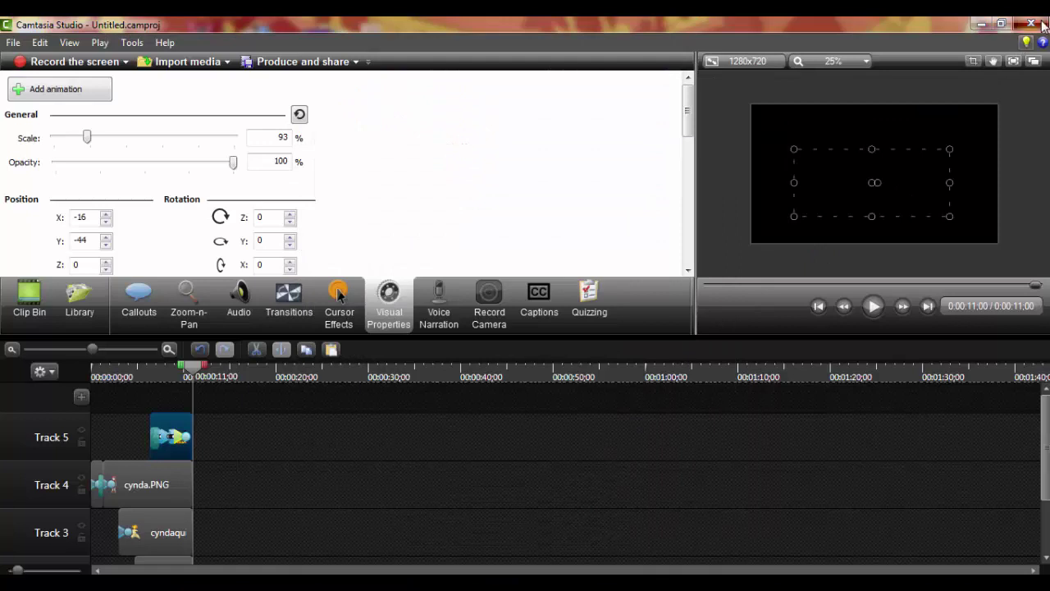
Step: Exit Camtasia Studio without saving the project changes and close the browser window showing raging cyndaquil.html
{"action": "left_click", "coordinate": [1031, 23]}
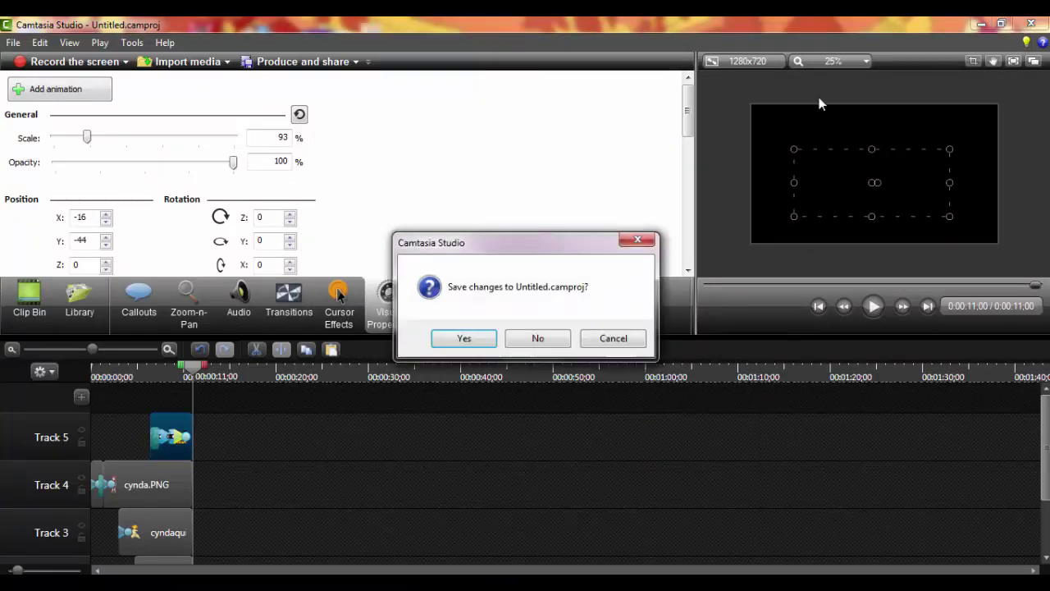
{"action": "left_click", "coordinate": [535, 338]}
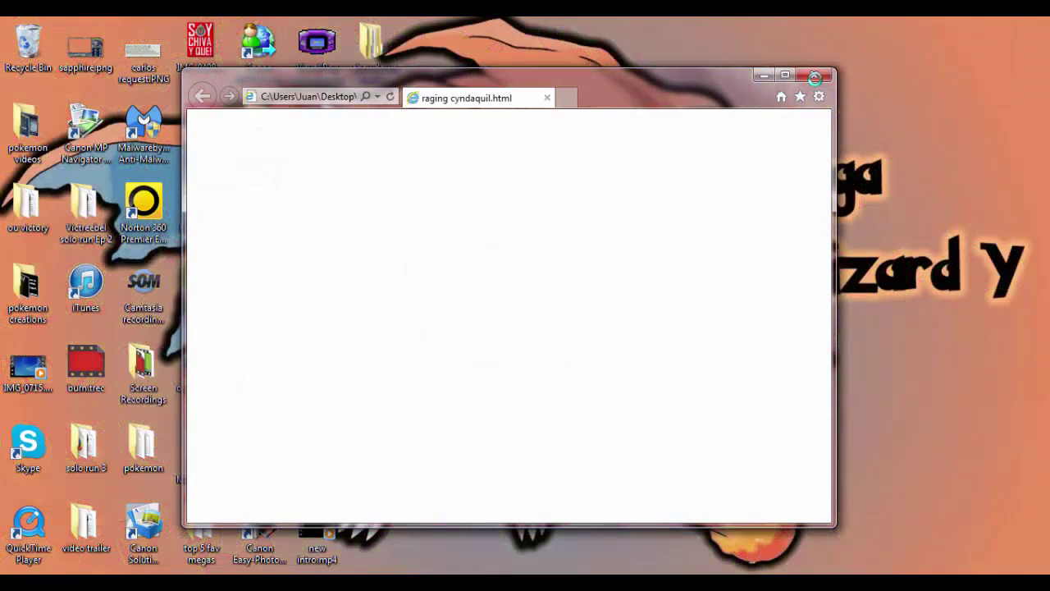
{"action": "left_click", "coordinate": [815, 76]}
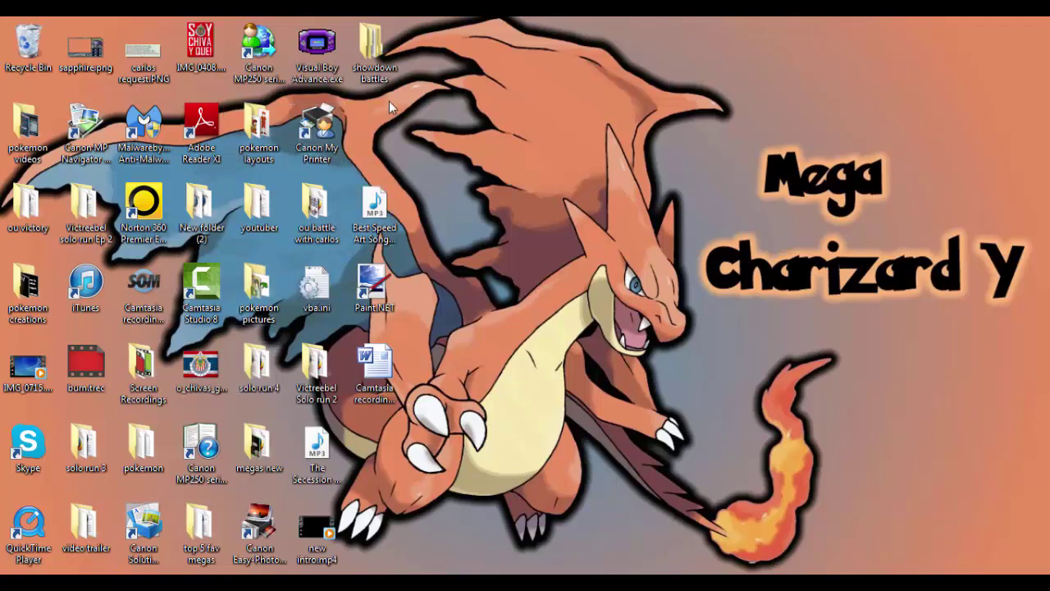
Step: Open raging cyndaquil.mp4 from the raging cyndaquil folder inside the desktop folder showdown battles
{"action": "double_click", "coordinate": [385, 69]}
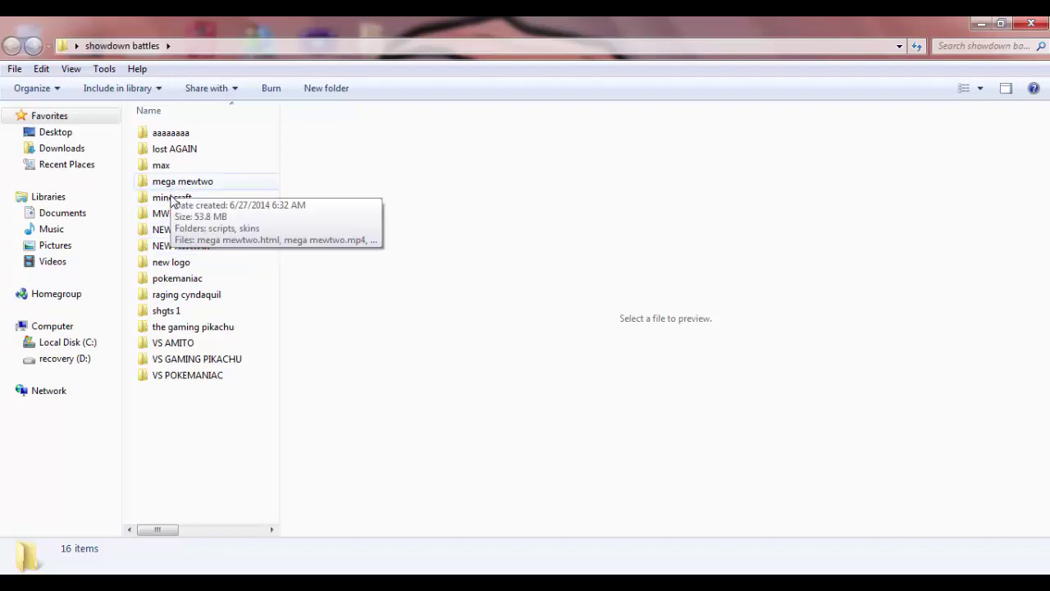
{"action": "double_click", "coordinate": [172, 297]}
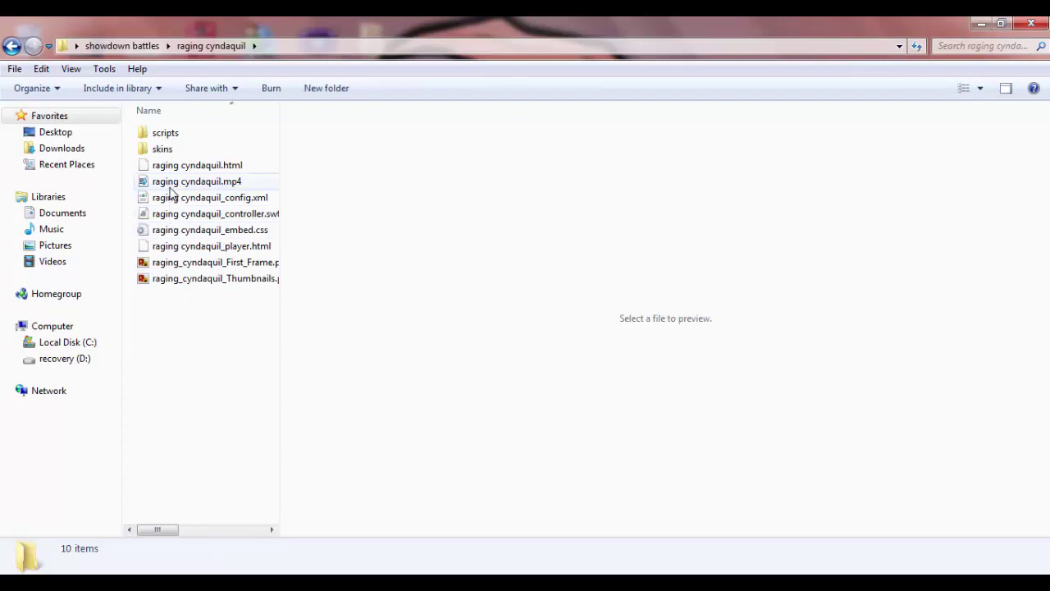
{"action": "left_click", "coordinate": [171, 186]}
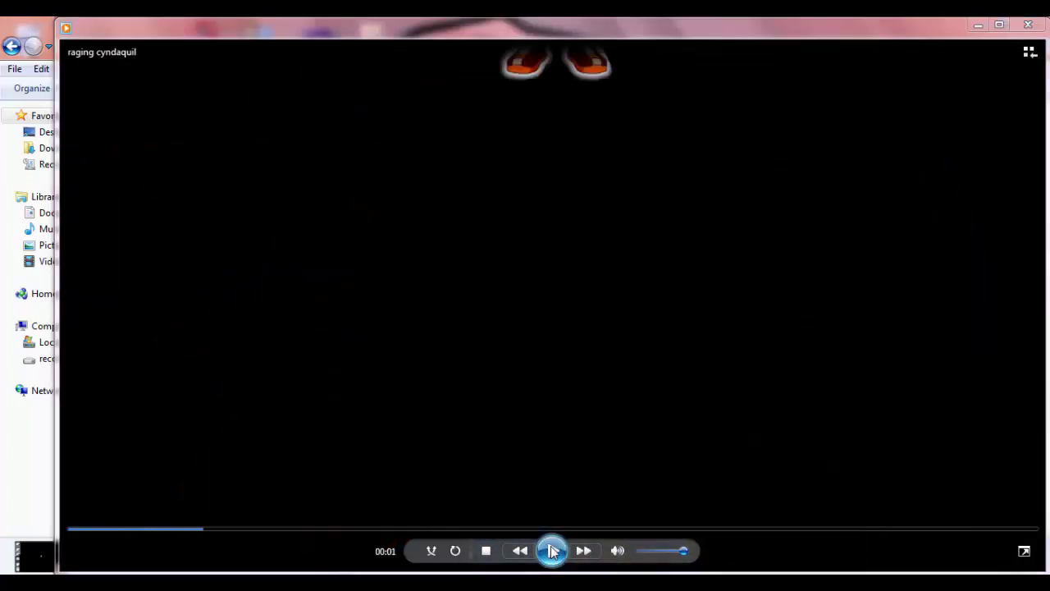
Step: Rewind the produced video to its start, maximize the media player window and play the video
{"action": "left_click", "coordinate": [547, 553]}
{"action": "left_click_drag", "start_coordinate": [203, 535], "coordinate": [69, 528]}
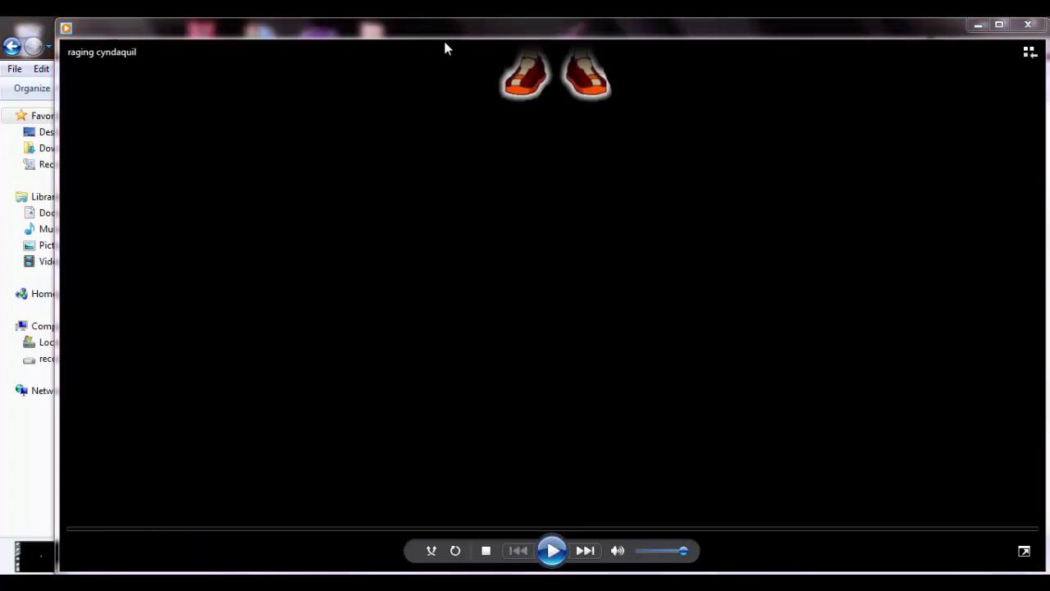
{"action": "left_click_drag", "start_coordinate": [459, 38], "coordinate": [440, 47]}
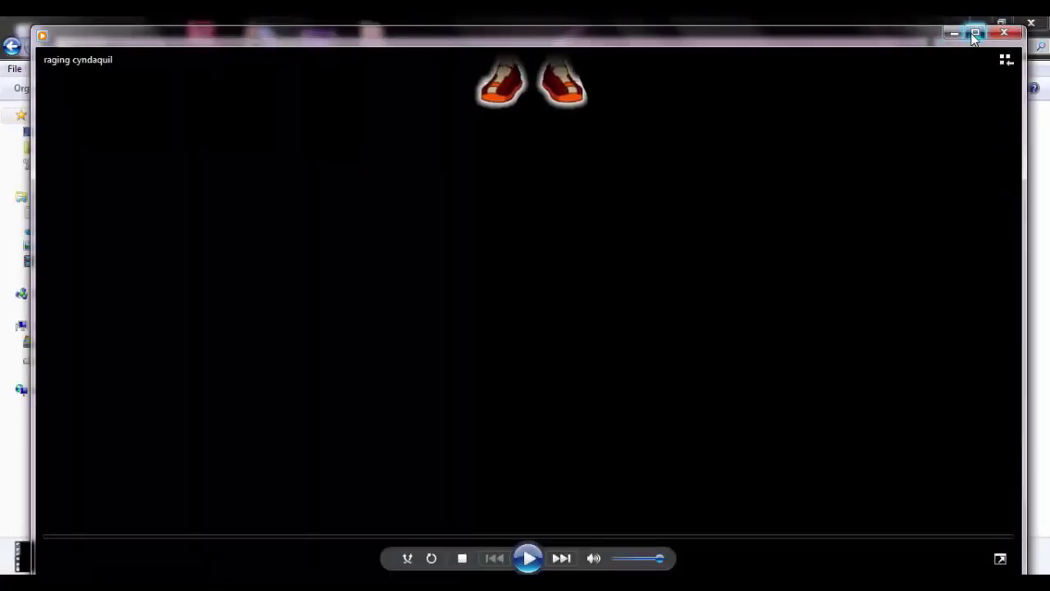
{"action": "left_click", "coordinate": [974, 35]}
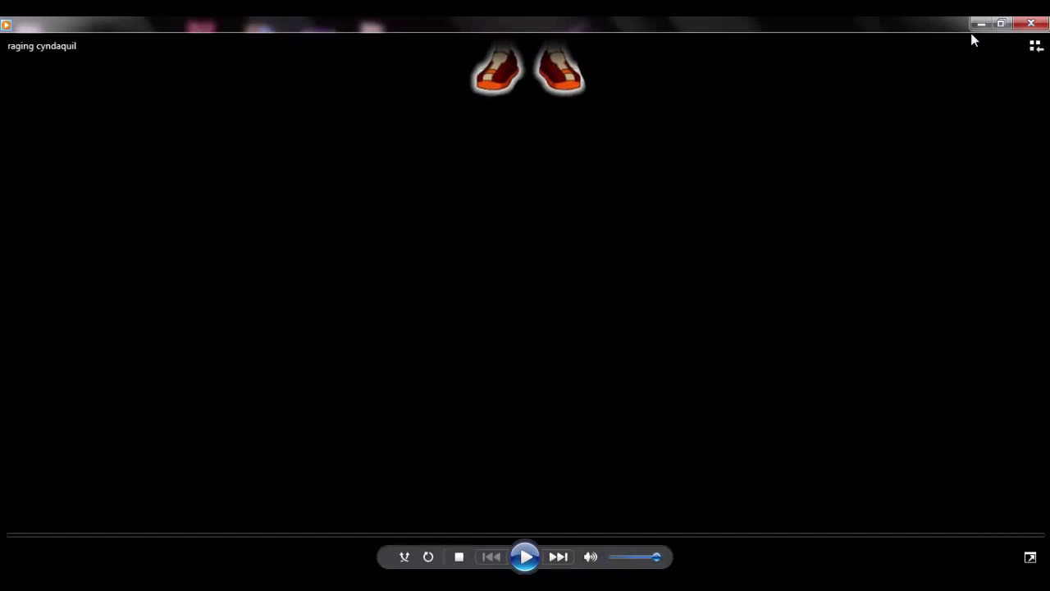
{"action": "left_click", "coordinate": [526, 557]}
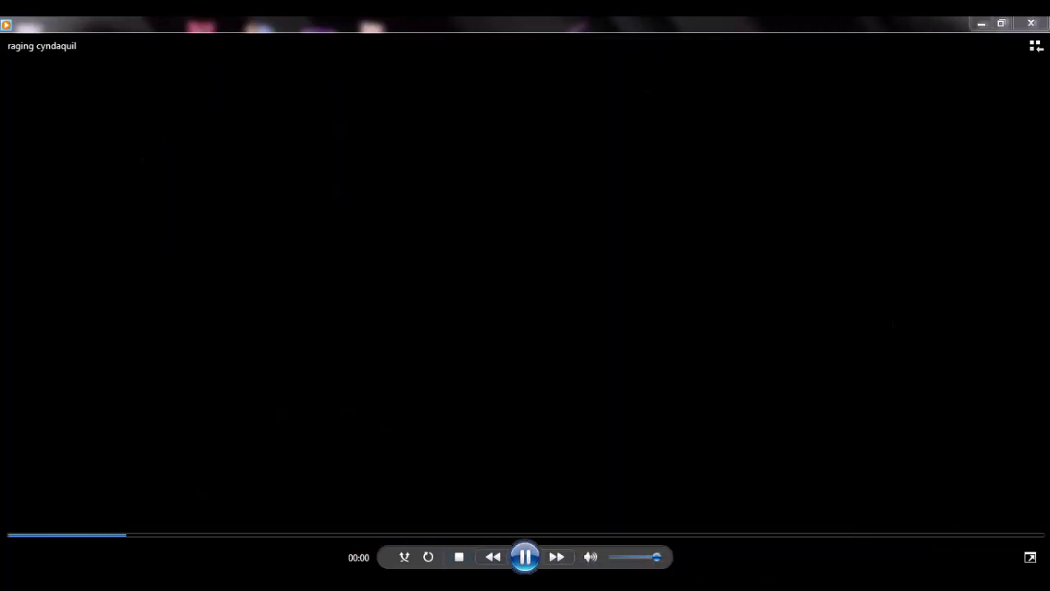